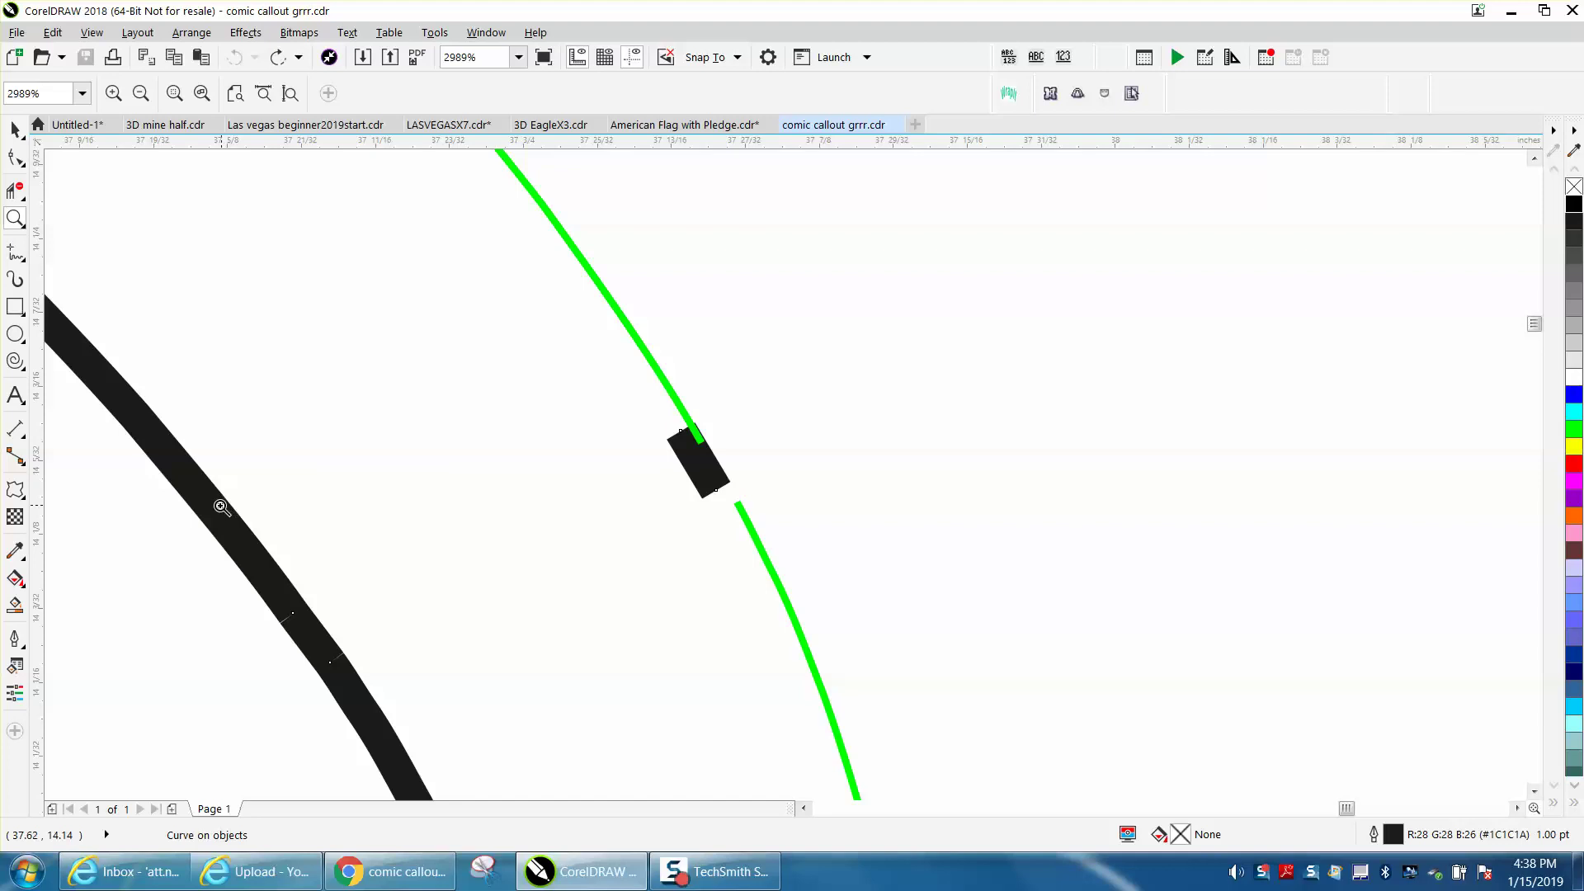
{"action": "scroll", "coordinate": [175, 443], "scroll_direction": "down", "scroll_amount": 2}
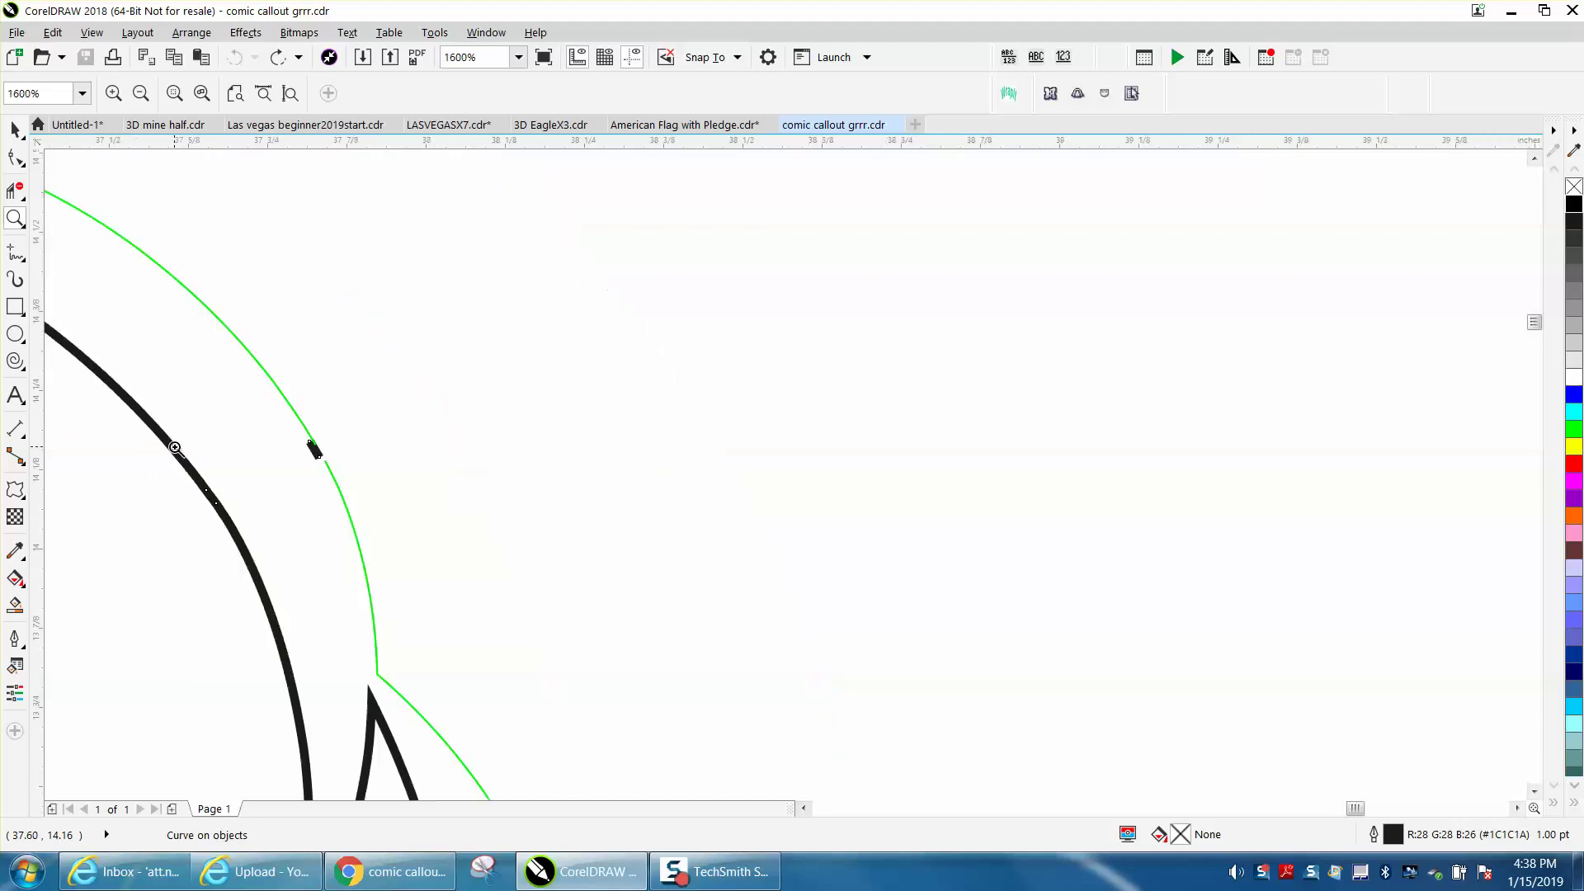
{"action": "left_click", "coordinate": [20, 131]}
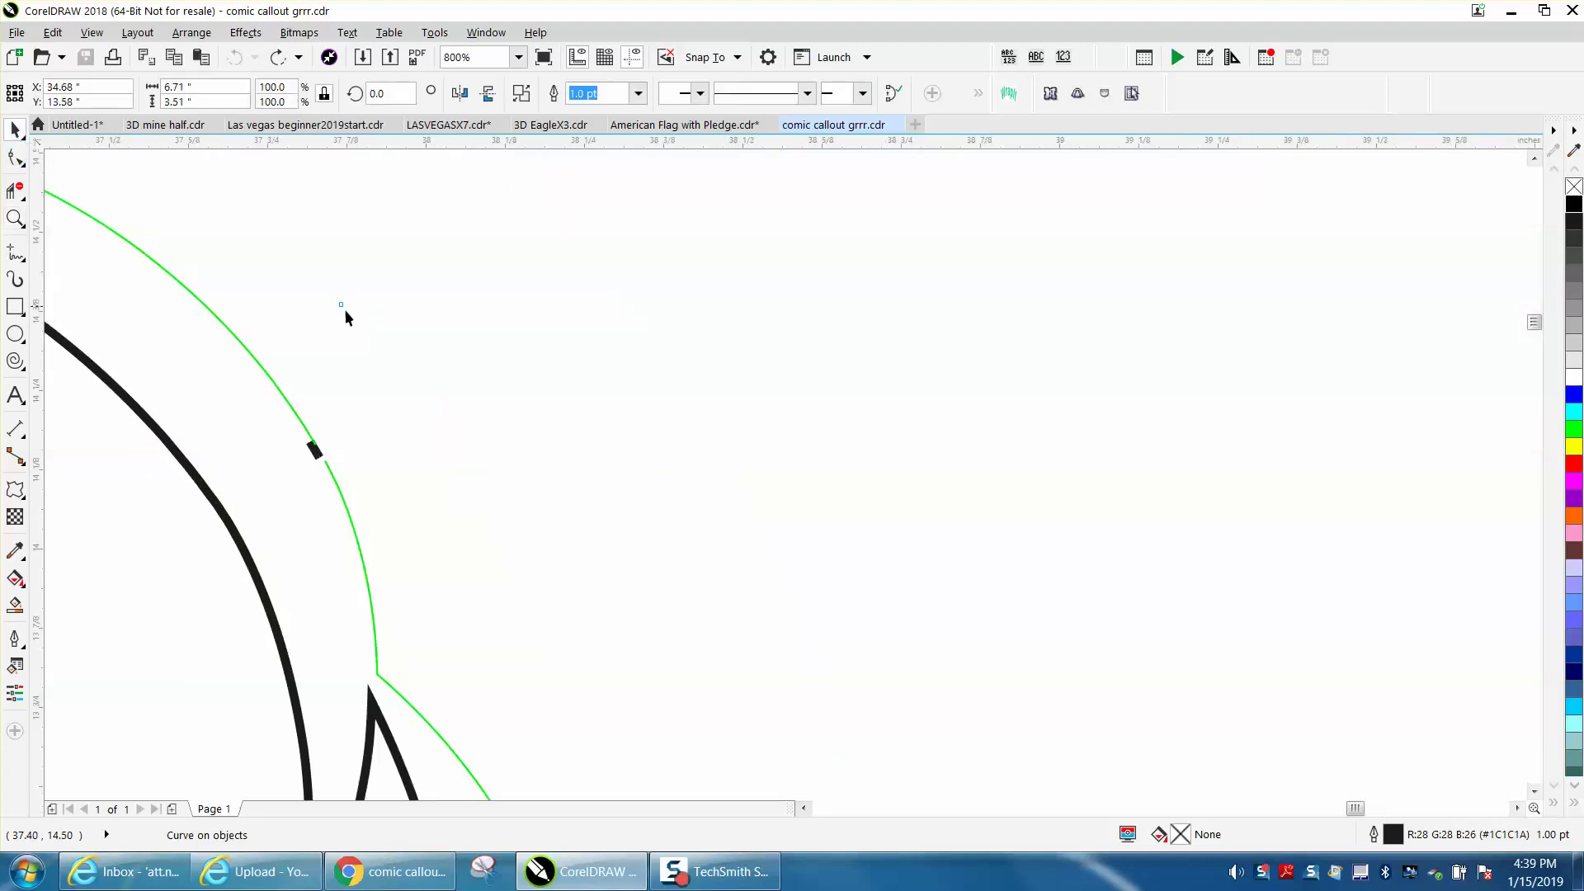
{"action": "left_click", "coordinate": [317, 455]}
{"action": "scroll", "coordinate": [450, 486], "scroll_direction": "down", "scroll_amount": 2}
{"action": "key", "text": "Delete"}
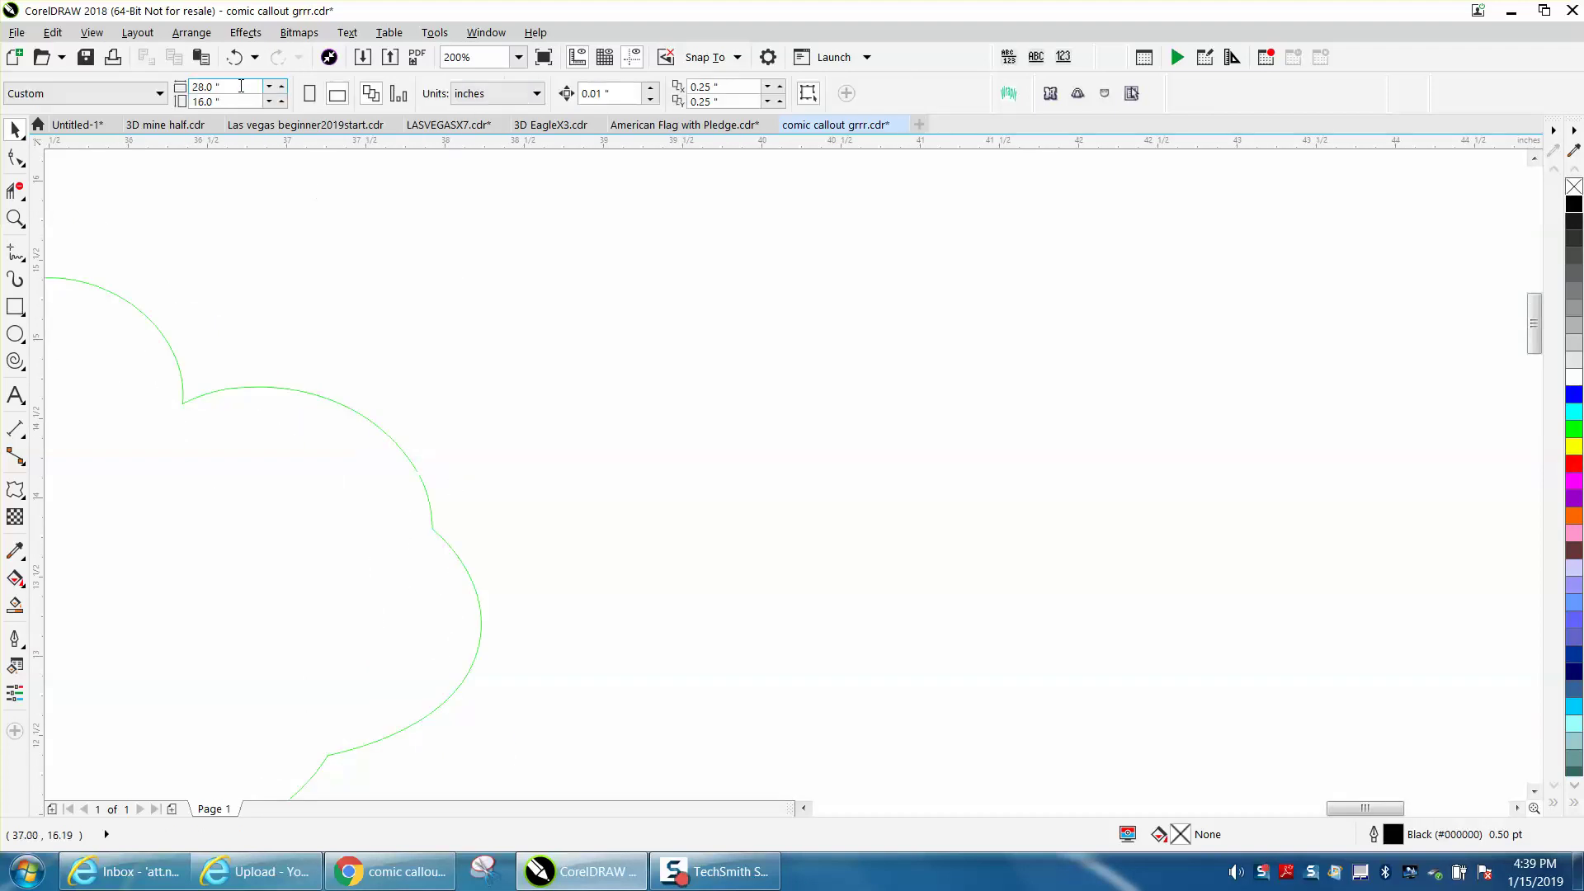
{"action": "left_click", "coordinate": [235, 57]}
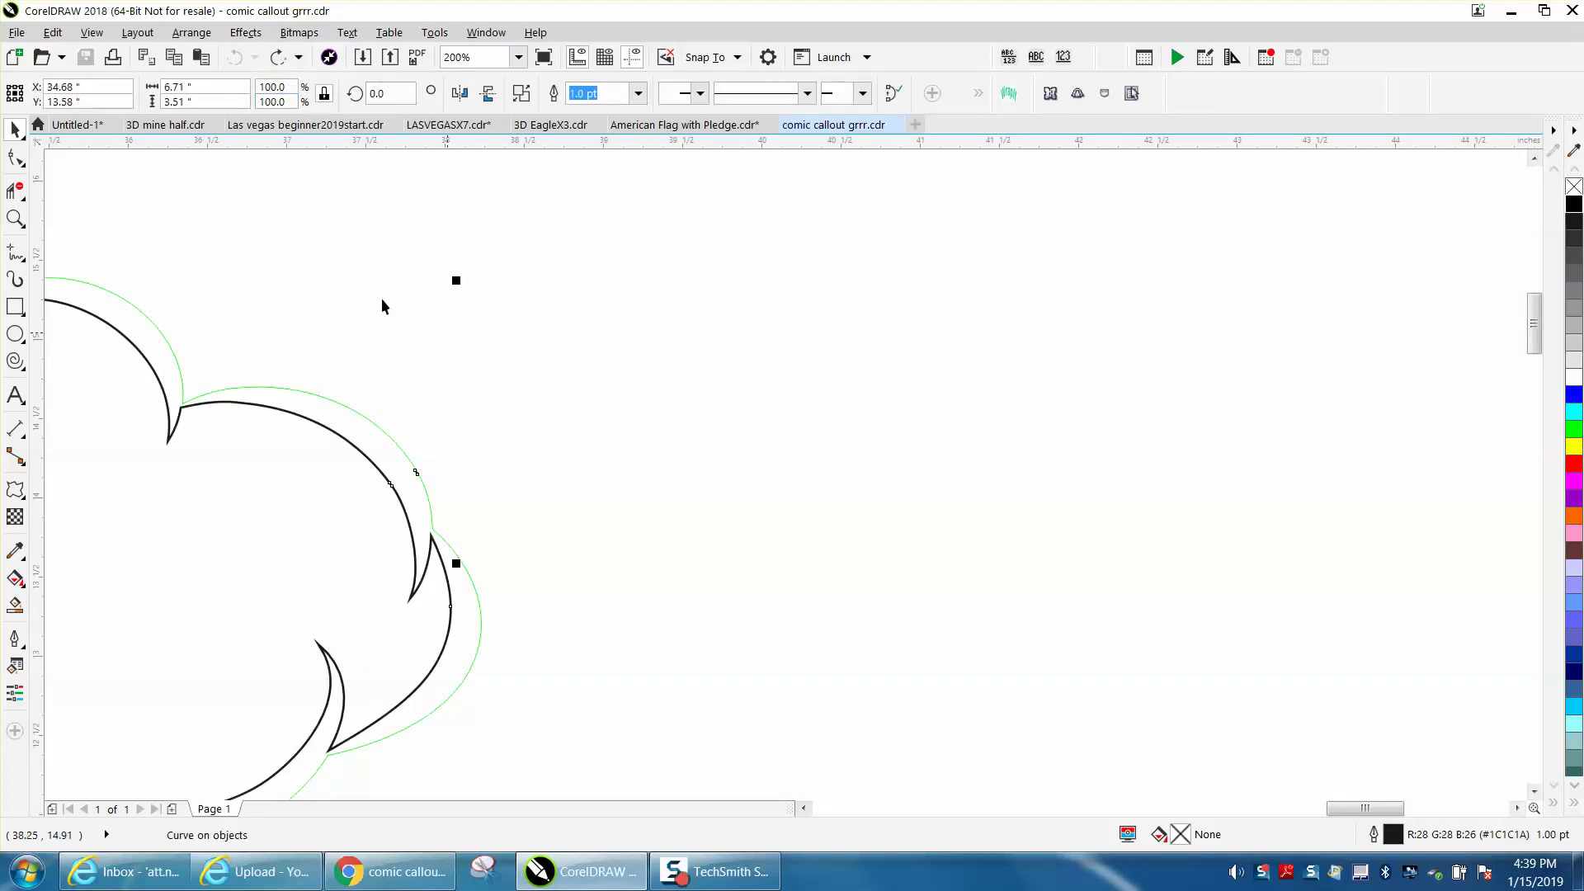
- Break the black curve apart and delete the small black fragment at the gap in the green outline
{"action": "left_click", "coordinate": [192, 33]}
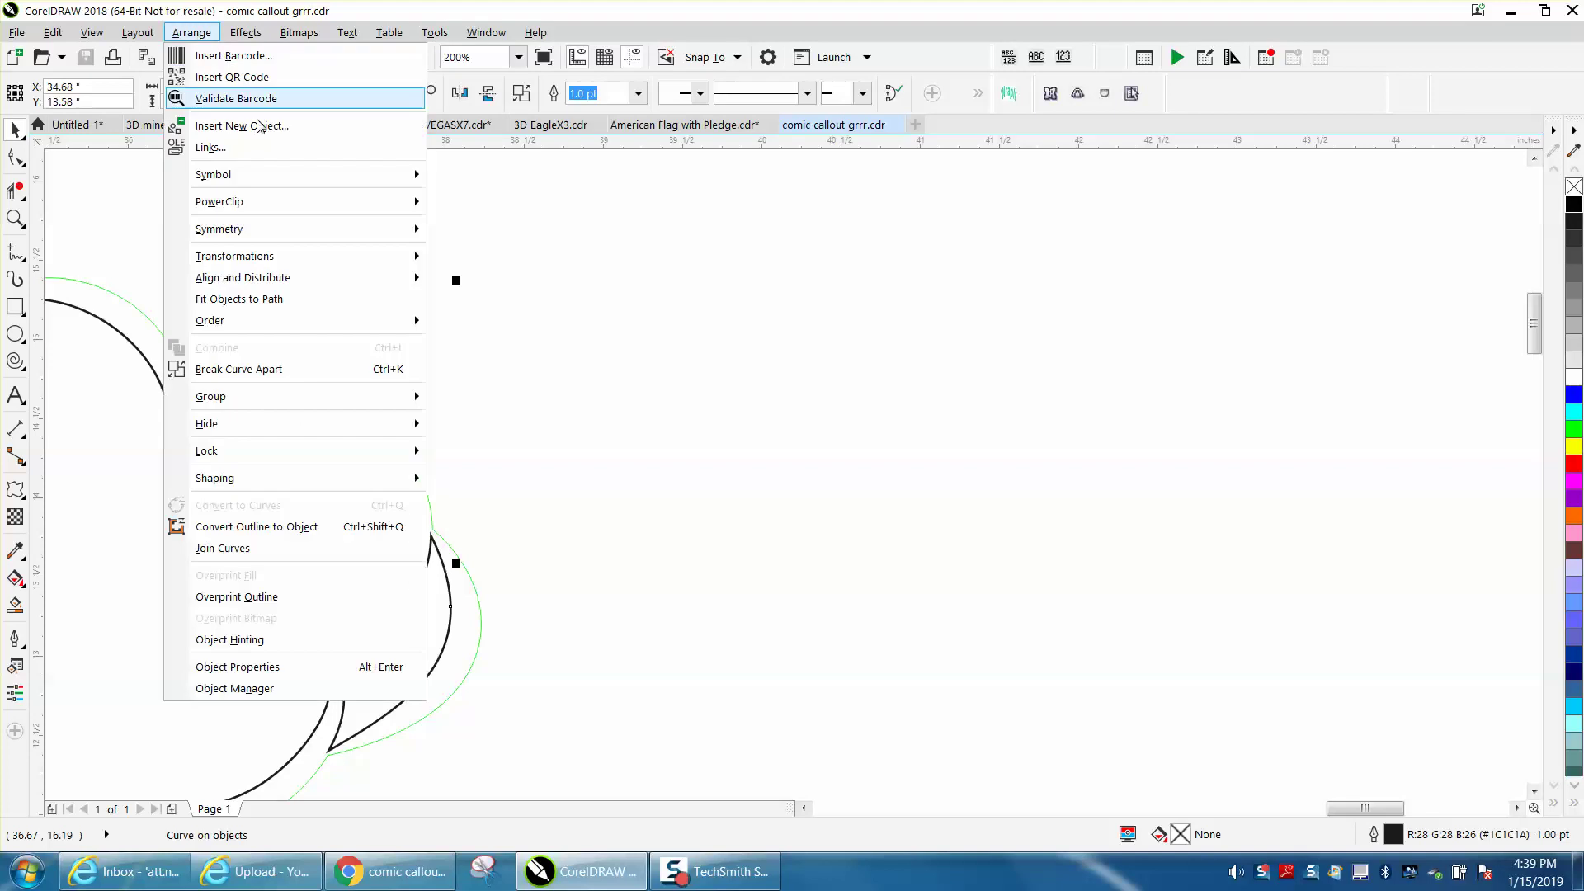
{"action": "left_click", "coordinate": [265, 368]}
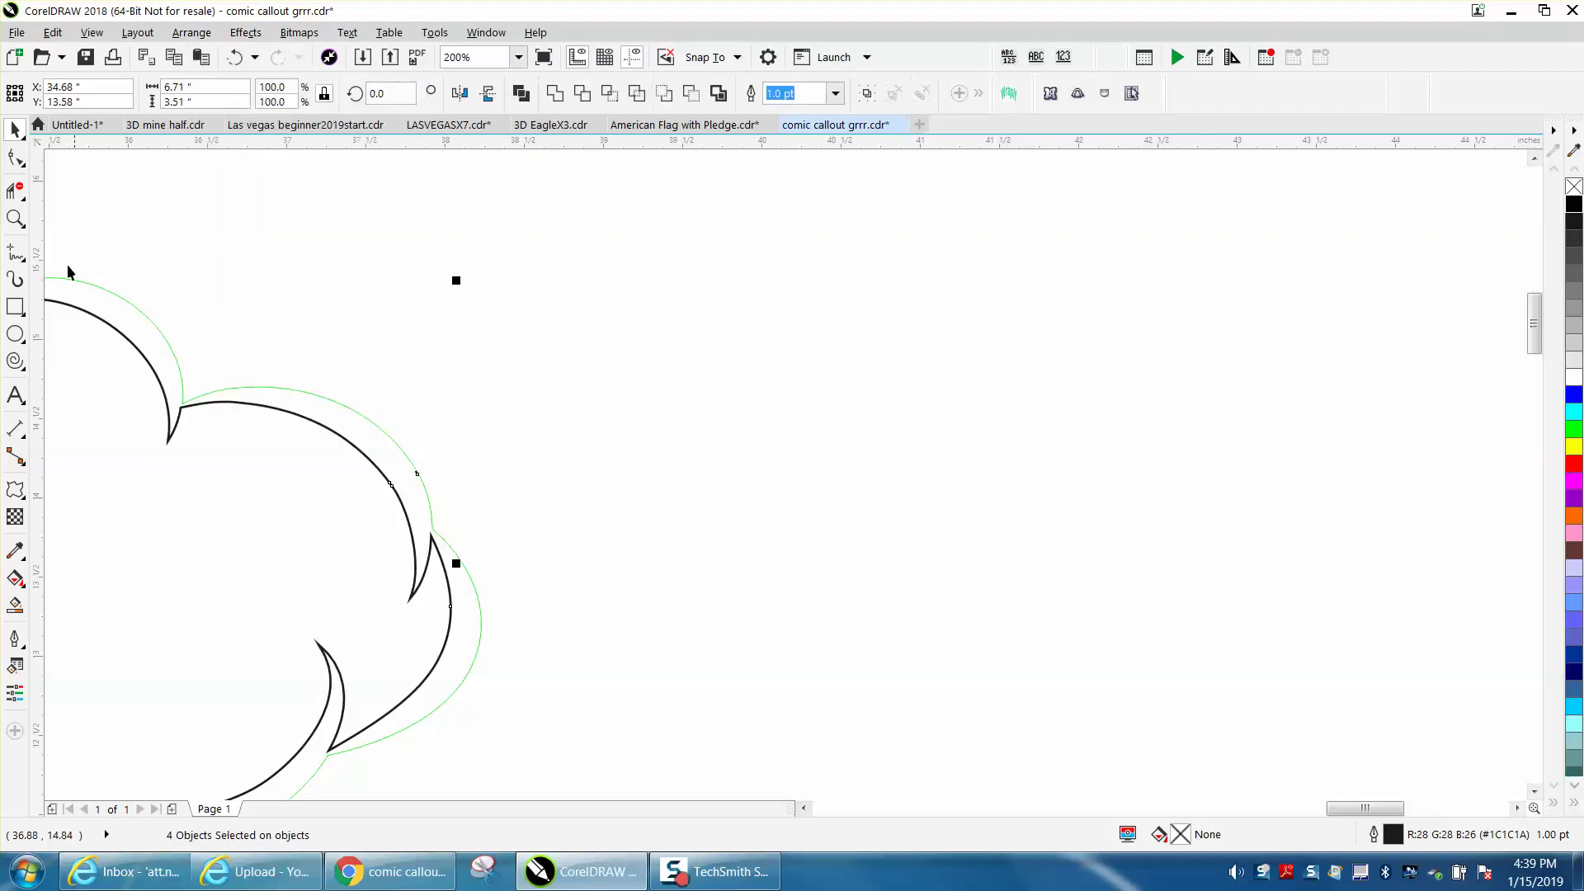
{"action": "left_click", "coordinate": [18, 220]}
{"action": "left_click_drag", "start_coordinate": [313, 366], "coordinate": [536, 637]}
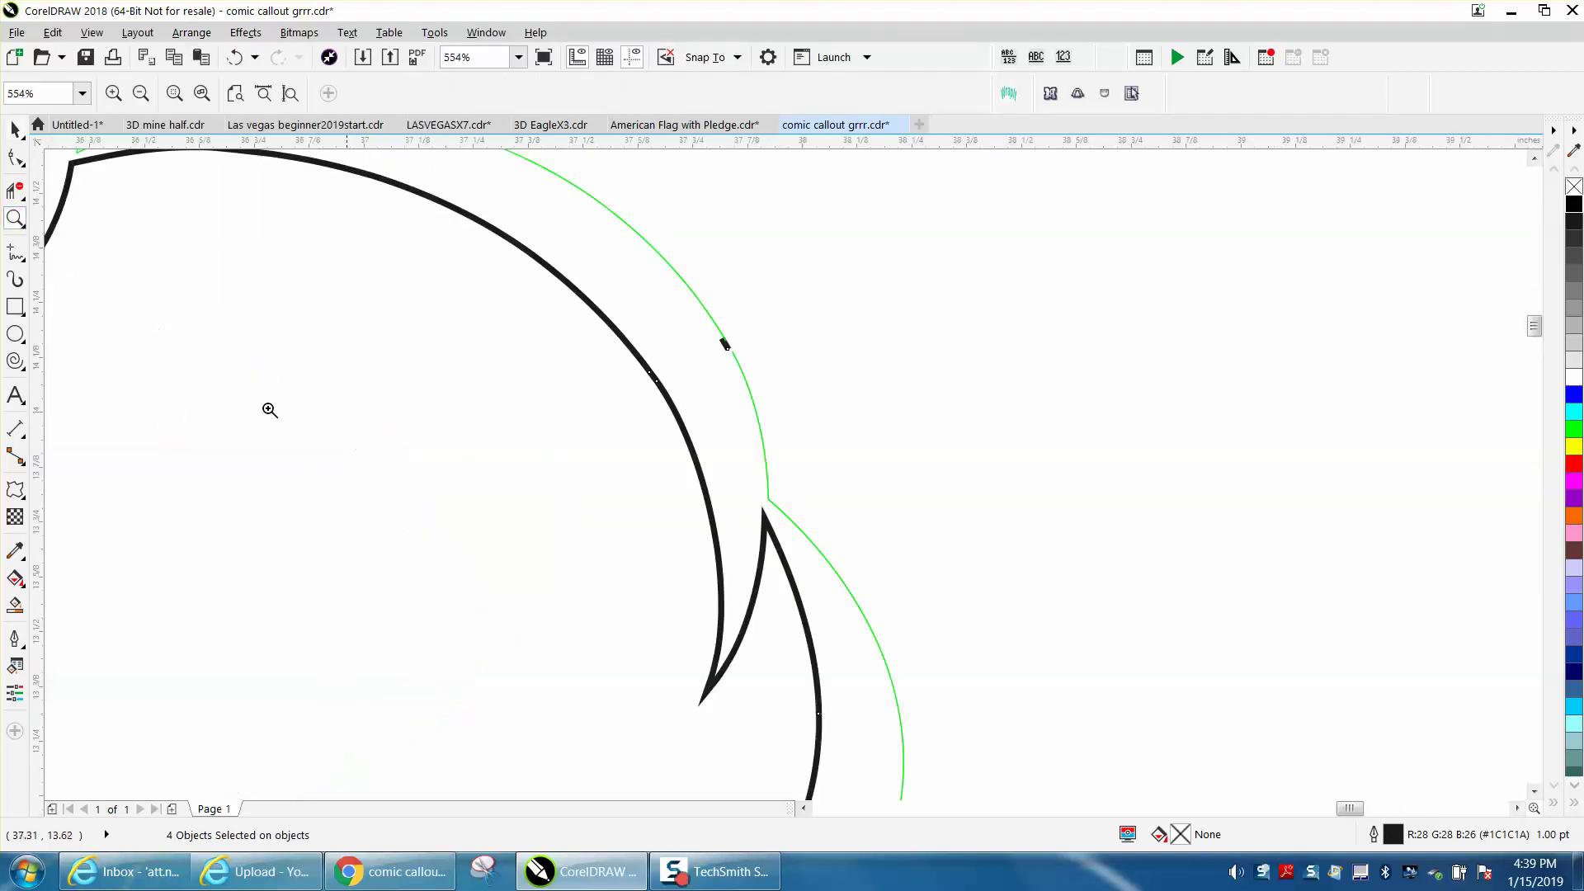
{"action": "left_click", "coordinate": [15, 129]}
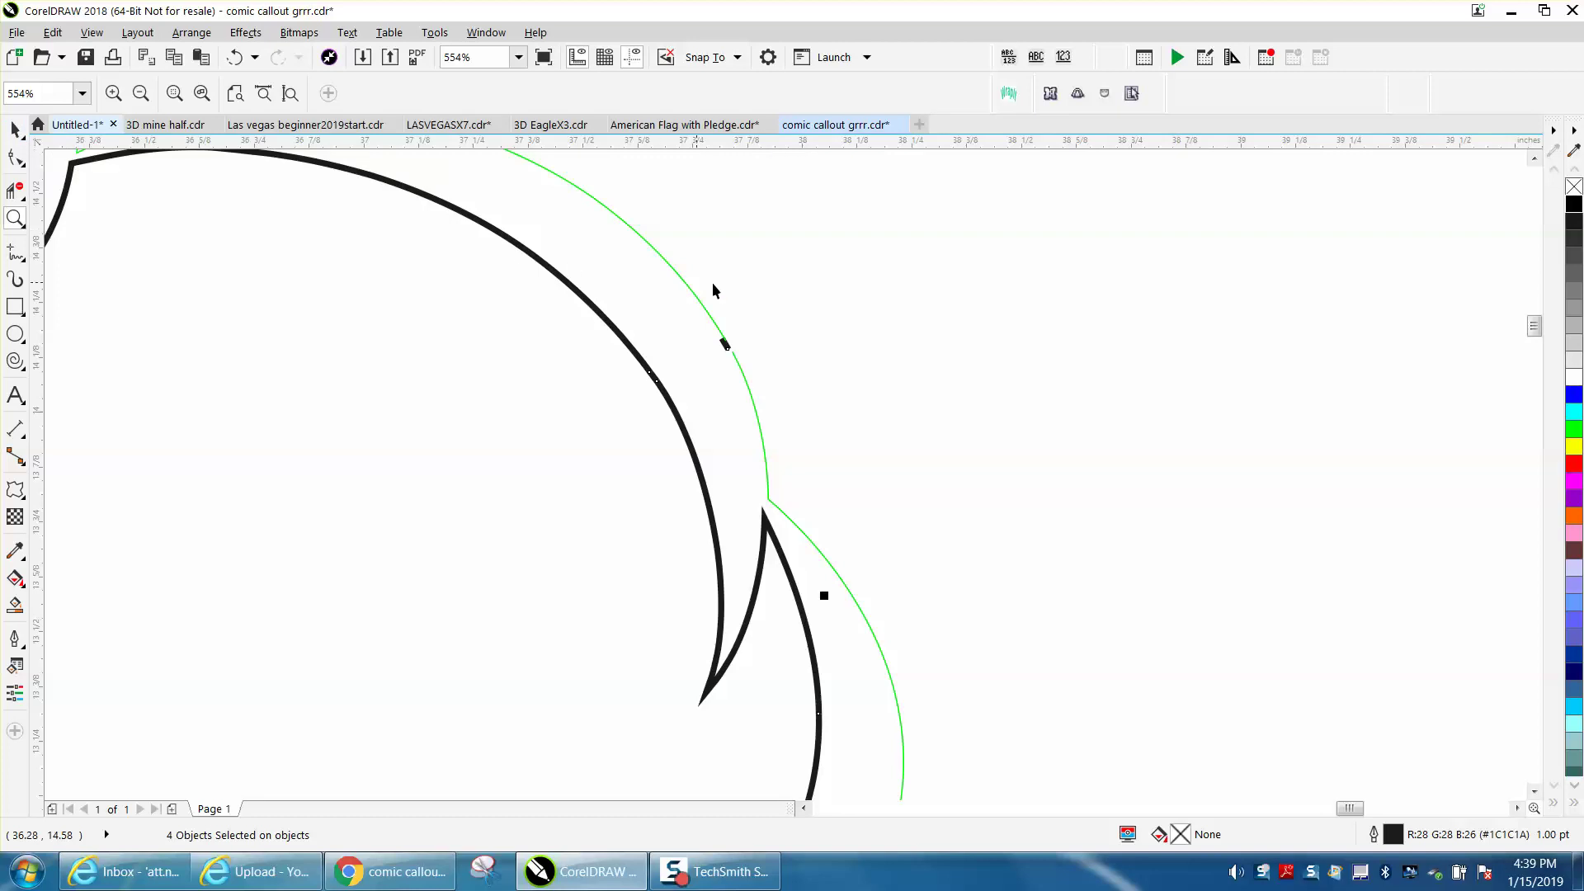
{"action": "left_click", "coordinate": [769, 304]}
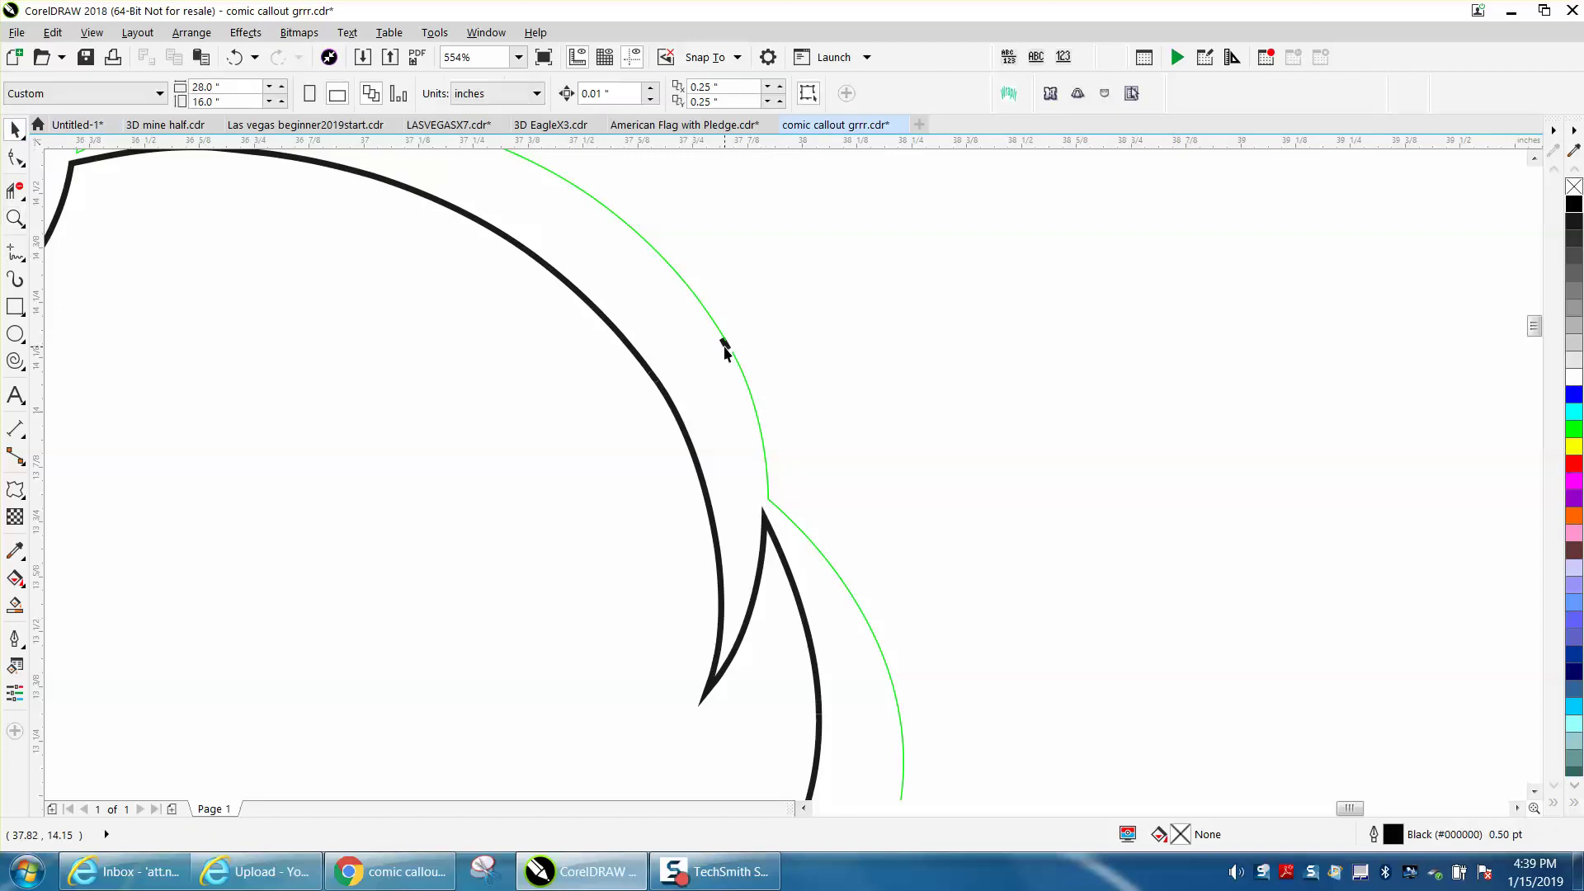
{"action": "left_click", "coordinate": [724, 344]}
{"action": "key", "text": "Delete"}
- Join the two open end nodes of the green outline with Join Curves, using Extend and a 0.5" gap tolerance
{"action": "left_click", "coordinate": [15, 218]}
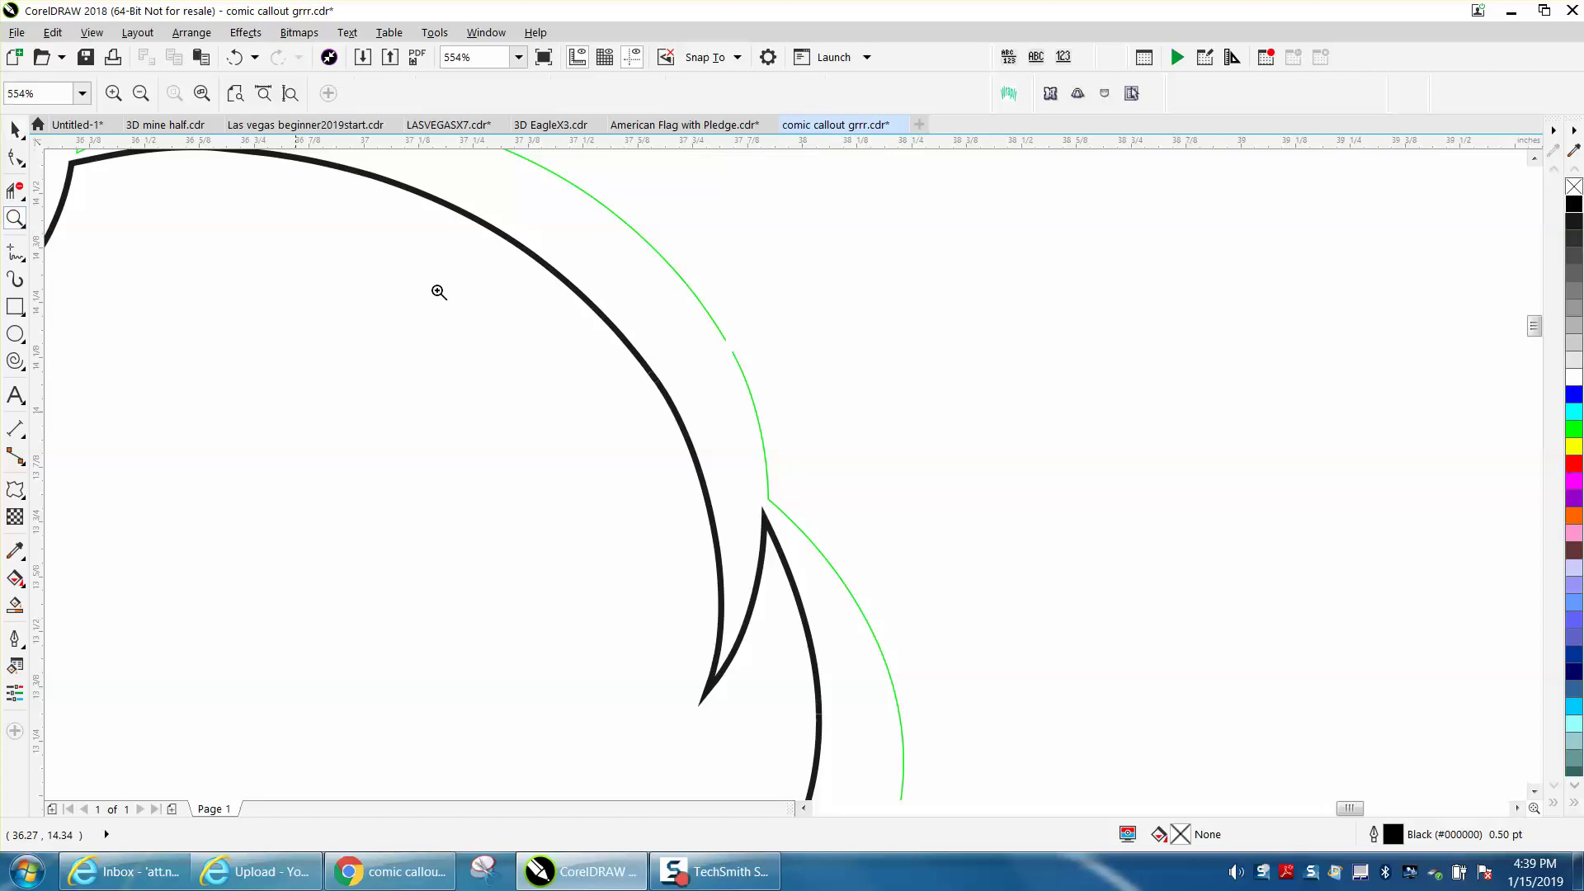
{"action": "left_click_drag", "start_coordinate": [728, 343], "coordinate": [809, 398]}
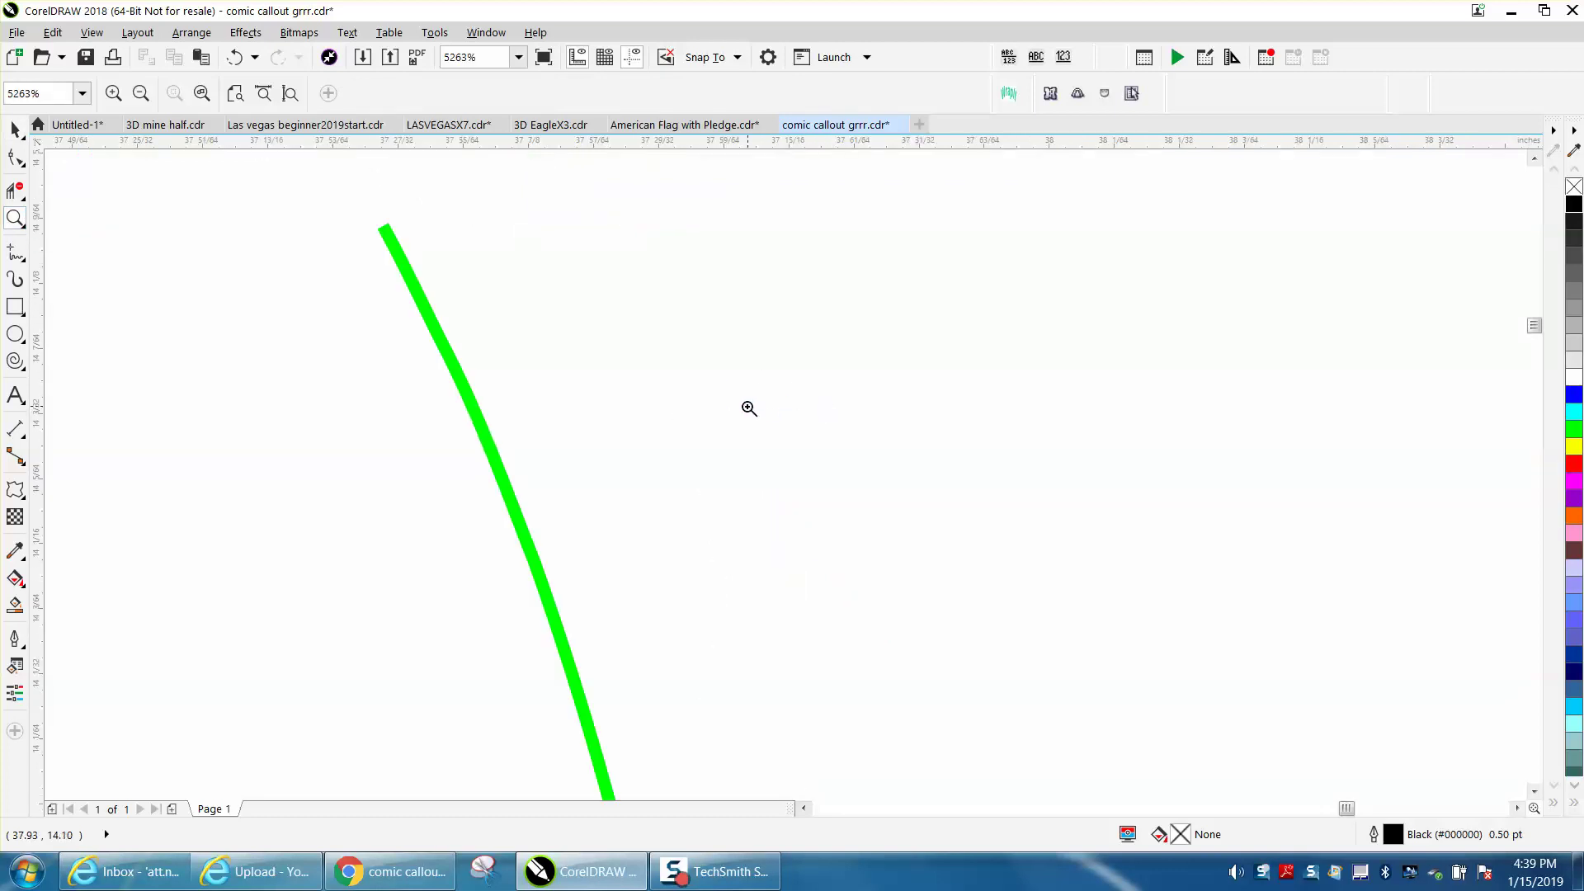
{"action": "right_click", "coordinate": [745, 406]}
{"action": "left_click", "coordinate": [725, 394]}
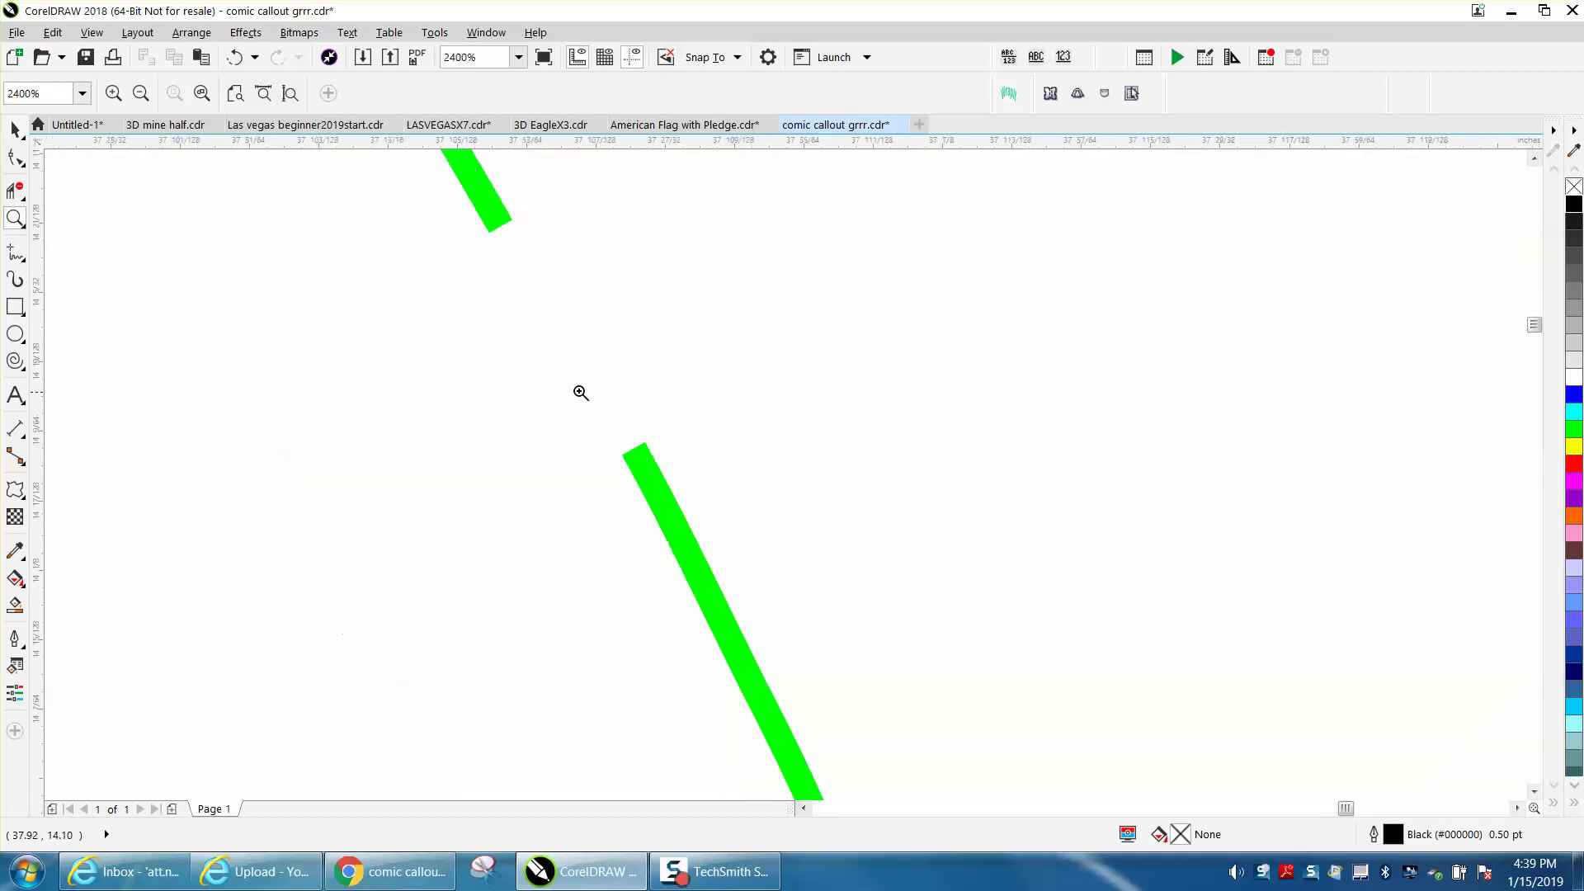
{"action": "left_click_drag", "start_coordinate": [316, 210], "coordinate": [673, 516]}
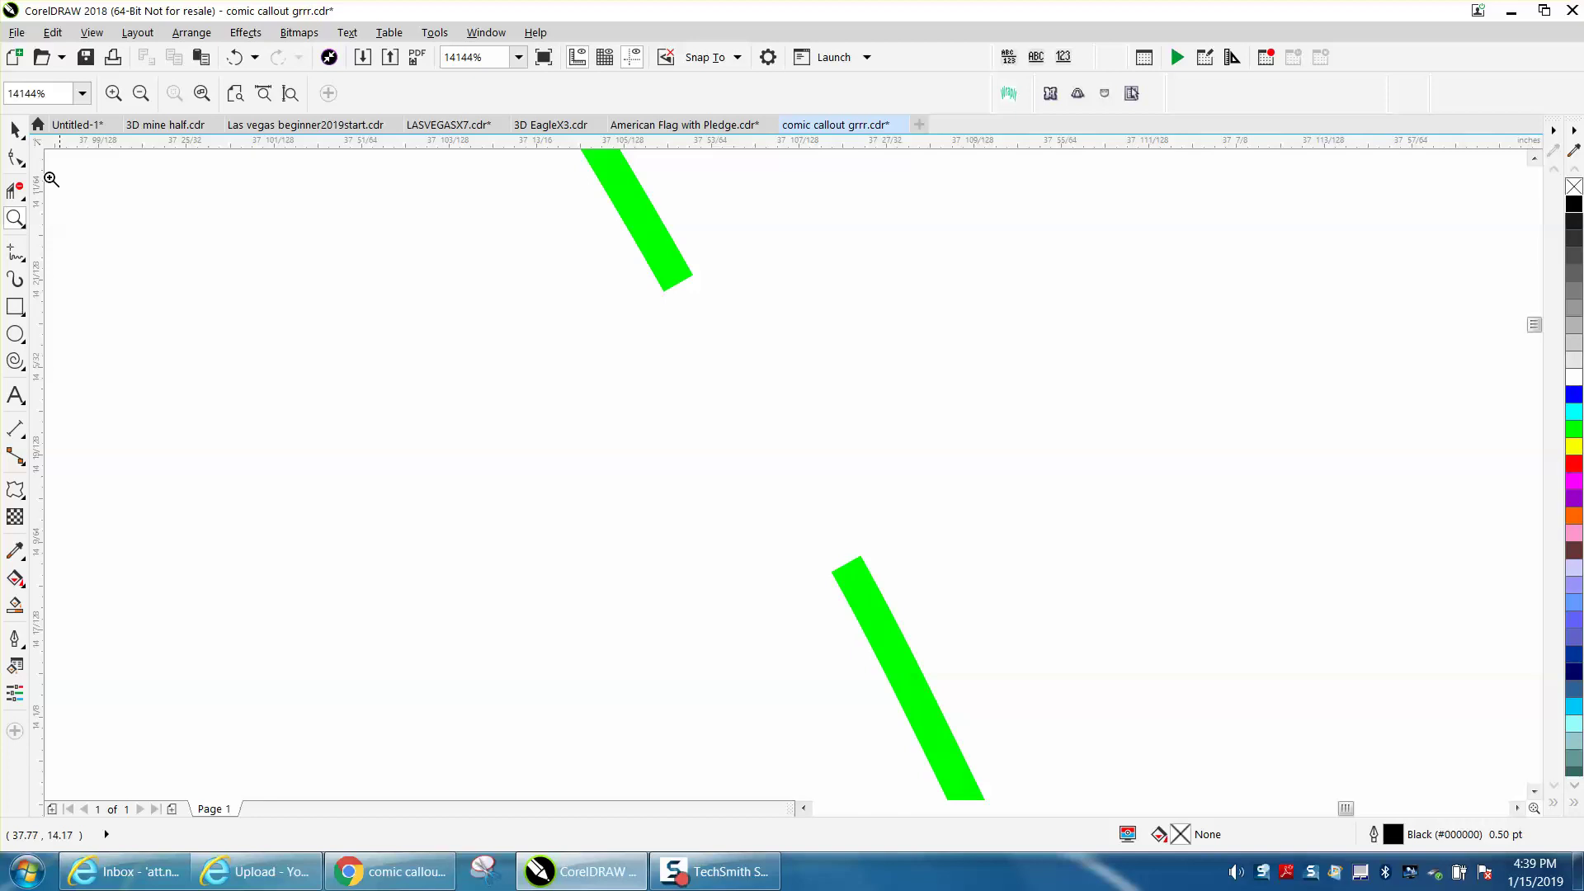
{"action": "left_click", "coordinate": [16, 157]}
{"action": "left_click", "coordinate": [670, 276]}
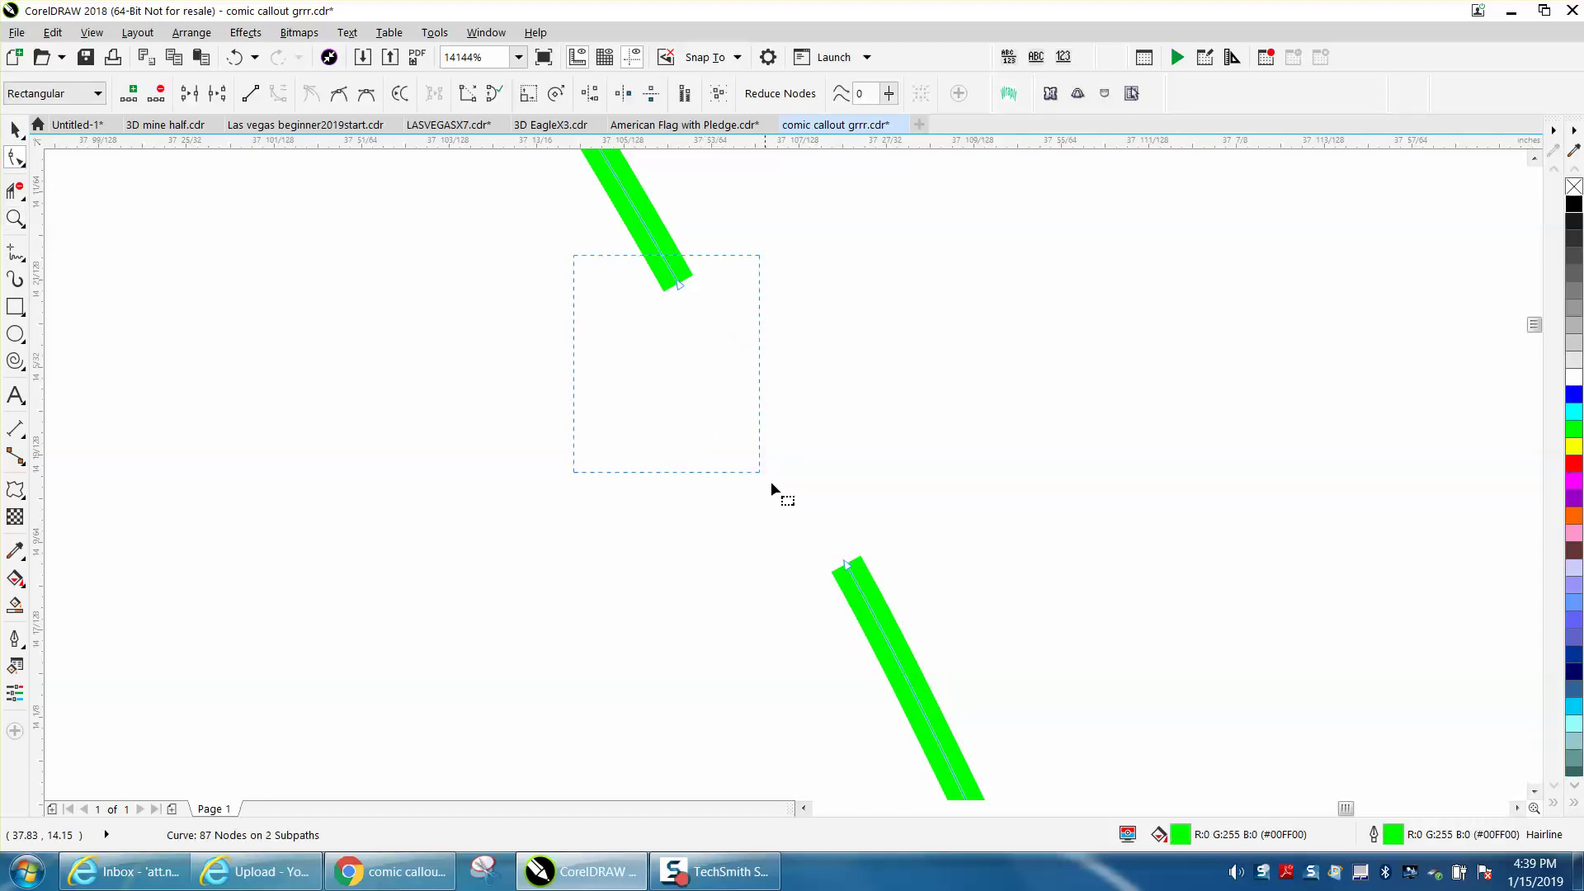
{"action": "left_click_drag", "start_coordinate": [922, 617], "coordinate": [923, 619]}
{"action": "left_click", "coordinate": [486, 32]}
{"action": "mouse_move", "coordinate": [533, 289]}
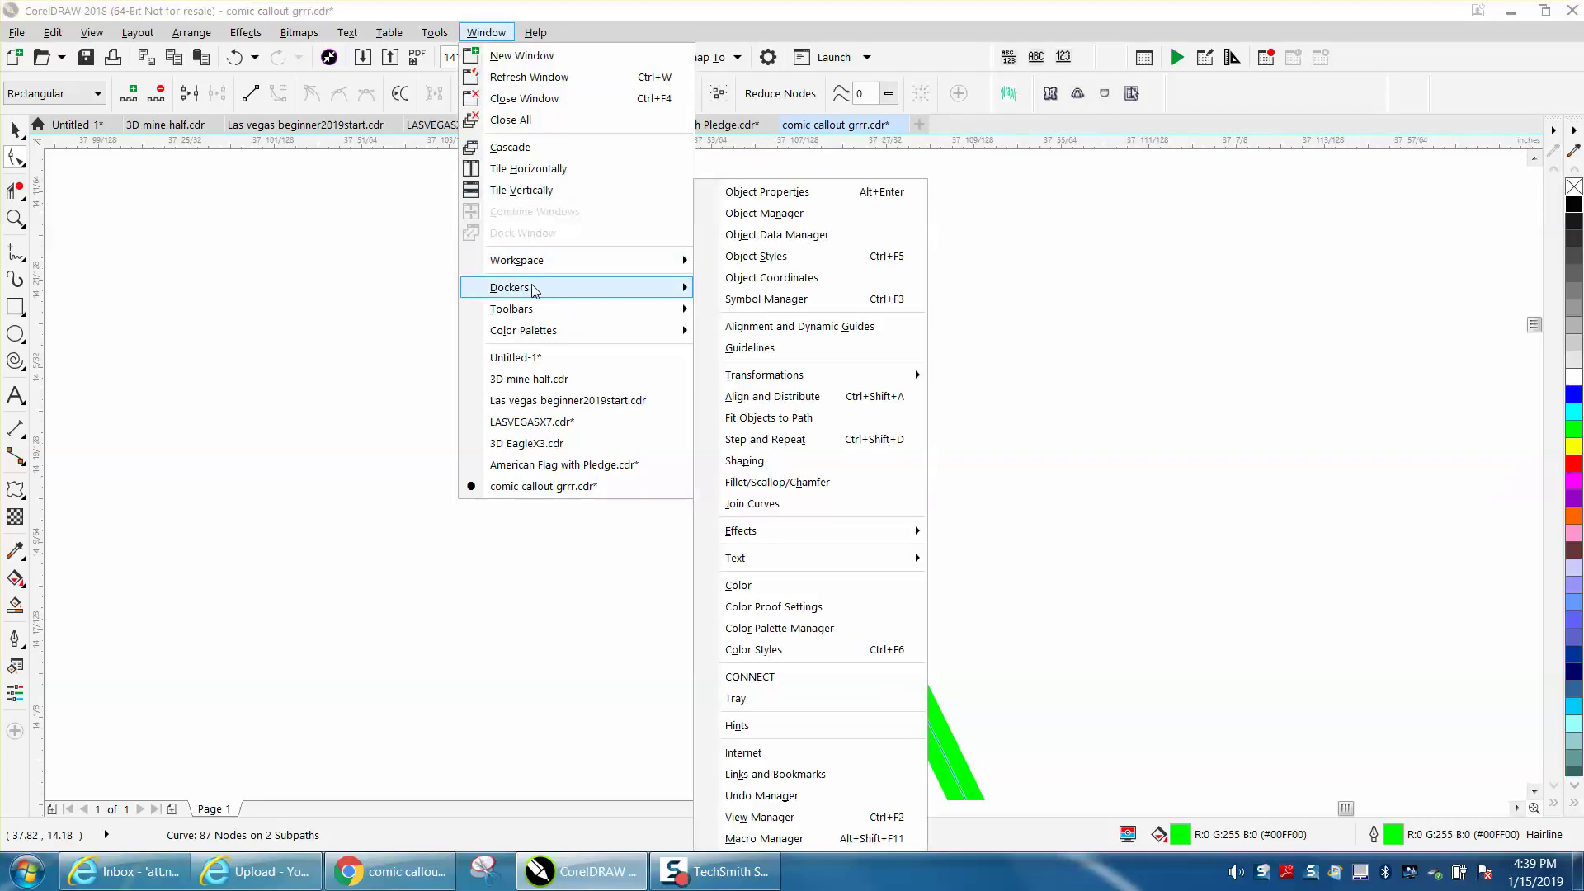
{"action": "left_click", "coordinate": [762, 505]}
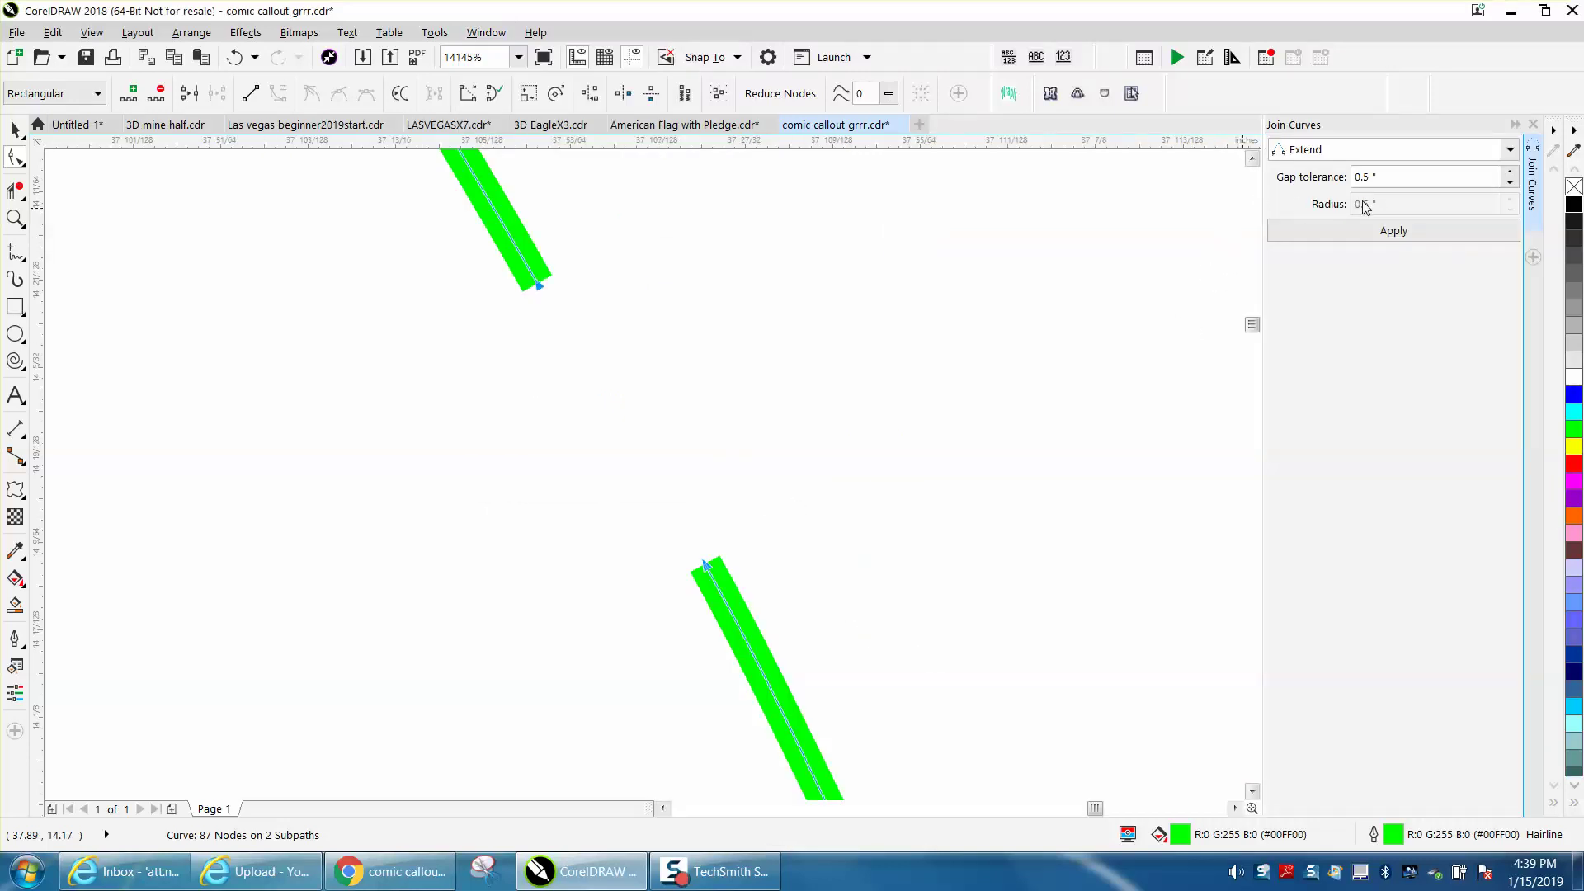
{"action": "left_click", "coordinate": [1398, 237]}
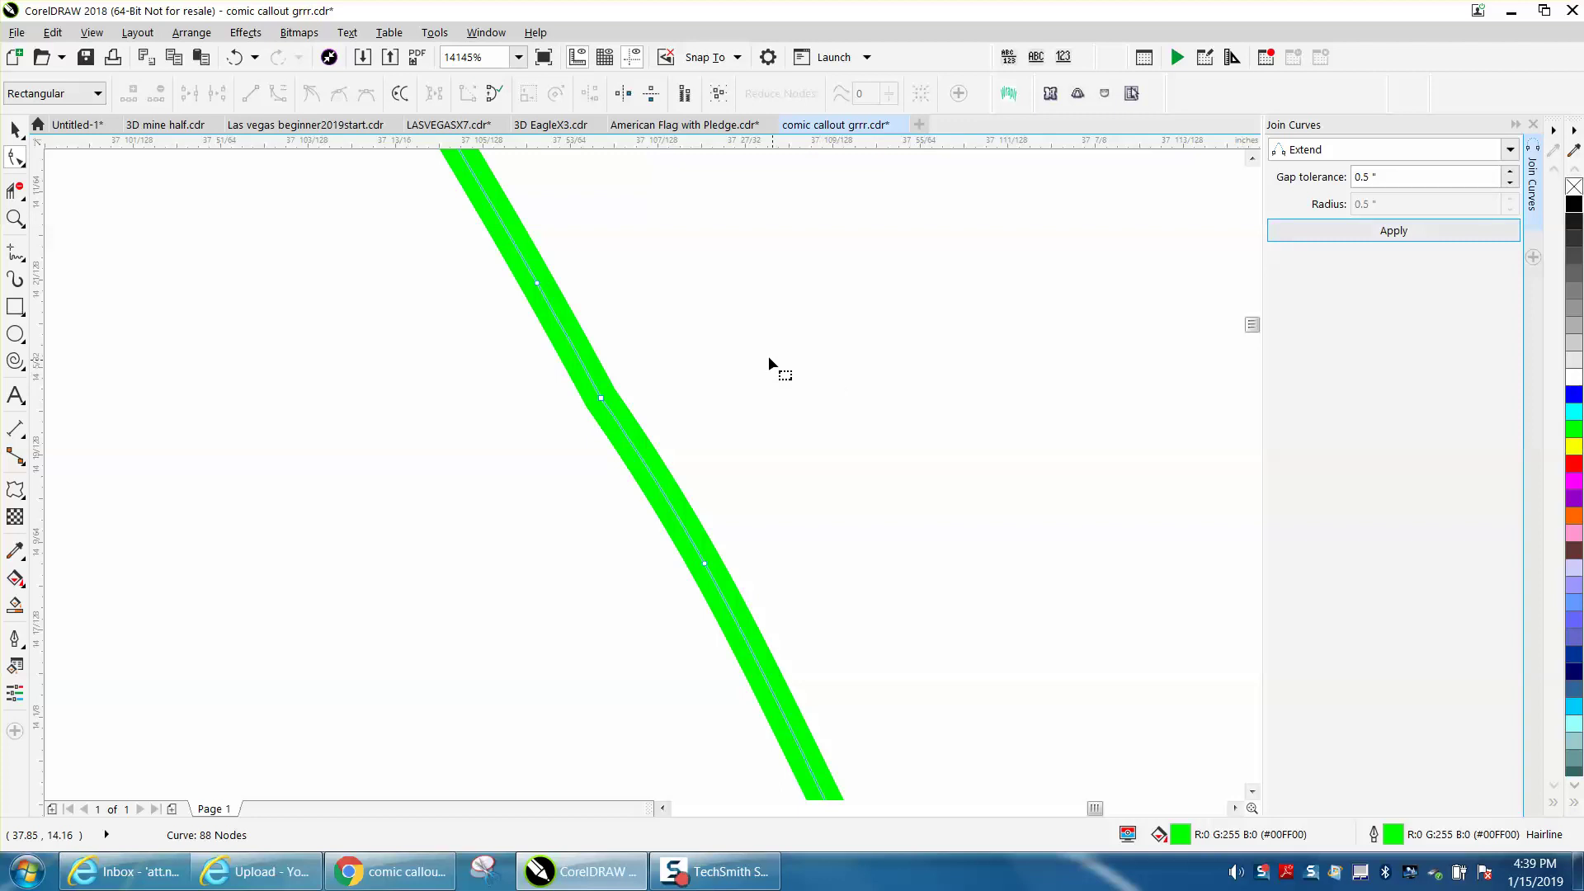
- Delete the surplus nodes around the closed gap to smooth the upper-right lobe of the green outline
{"action": "left_click_drag", "start_coordinate": [744, 353], "coordinate": [513, 462]}
{"action": "key", "text": "Delete"}
{"action": "scroll", "coordinate": [596, 449], "scroll_direction": "down", "scroll_amount": 4}
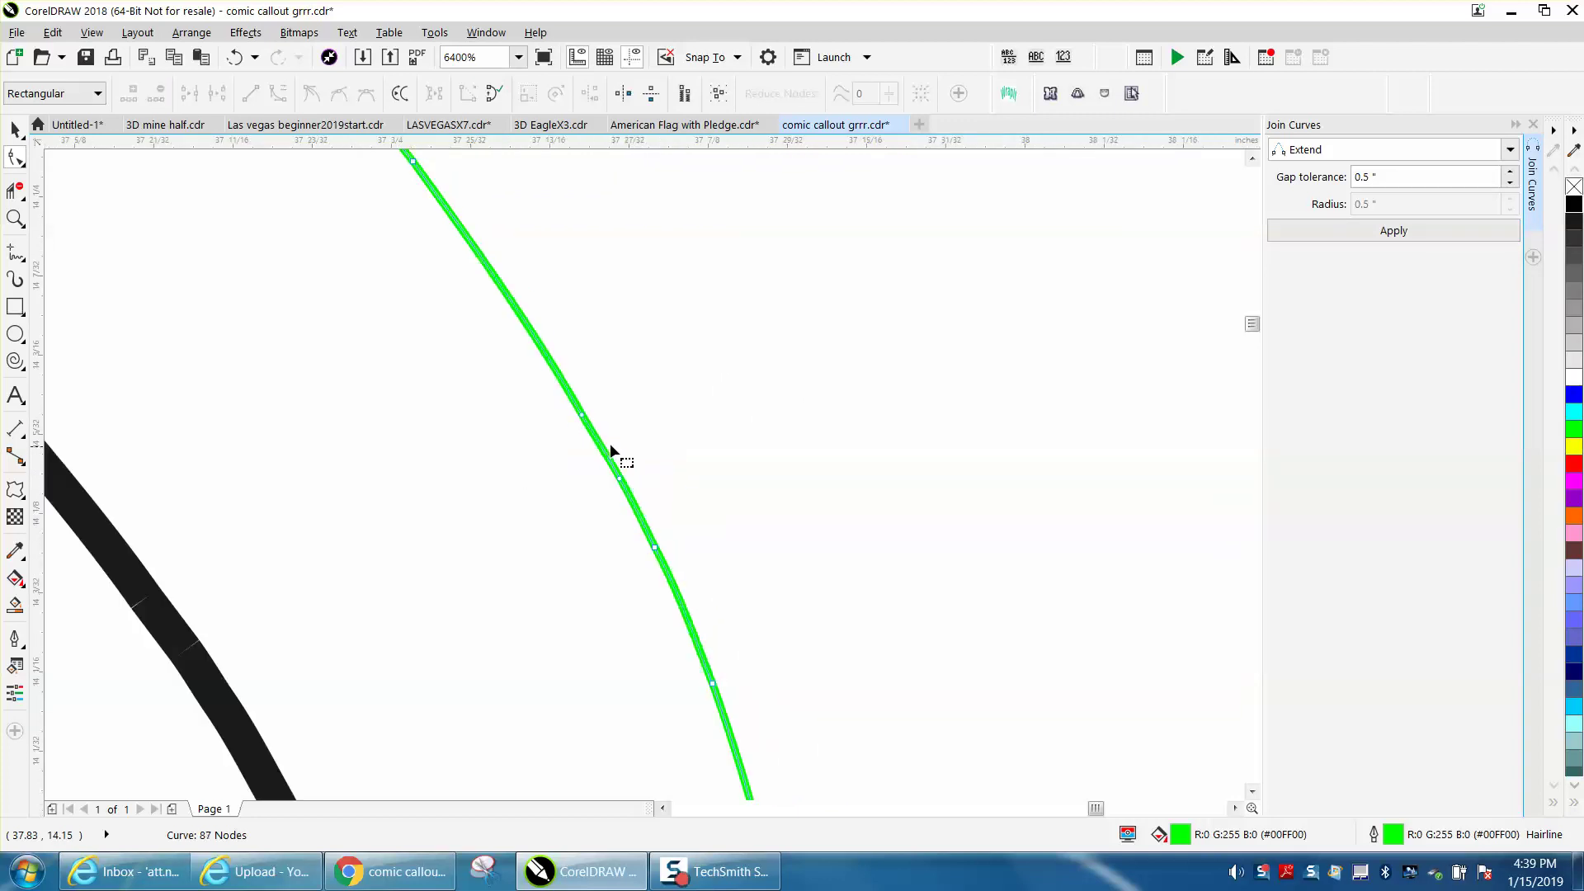
{"action": "scroll", "coordinate": [683, 383], "scroll_direction": "down", "scroll_amount": 2}
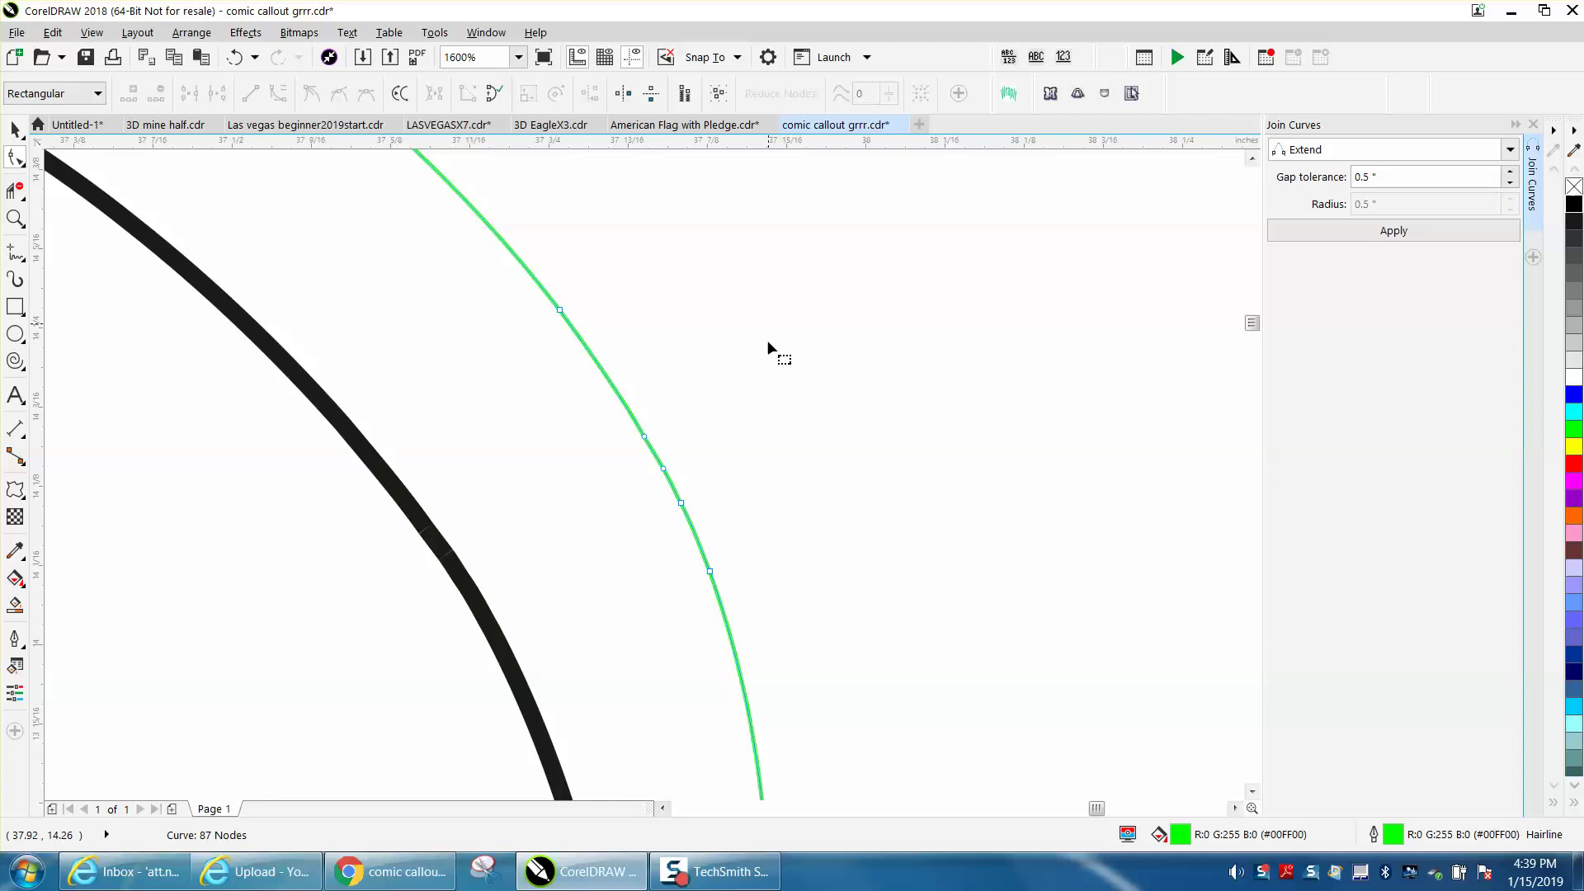
{"action": "left_click_drag", "start_coordinate": [706, 514], "coordinate": [640, 571]}
{"action": "key", "text": "Delete"}
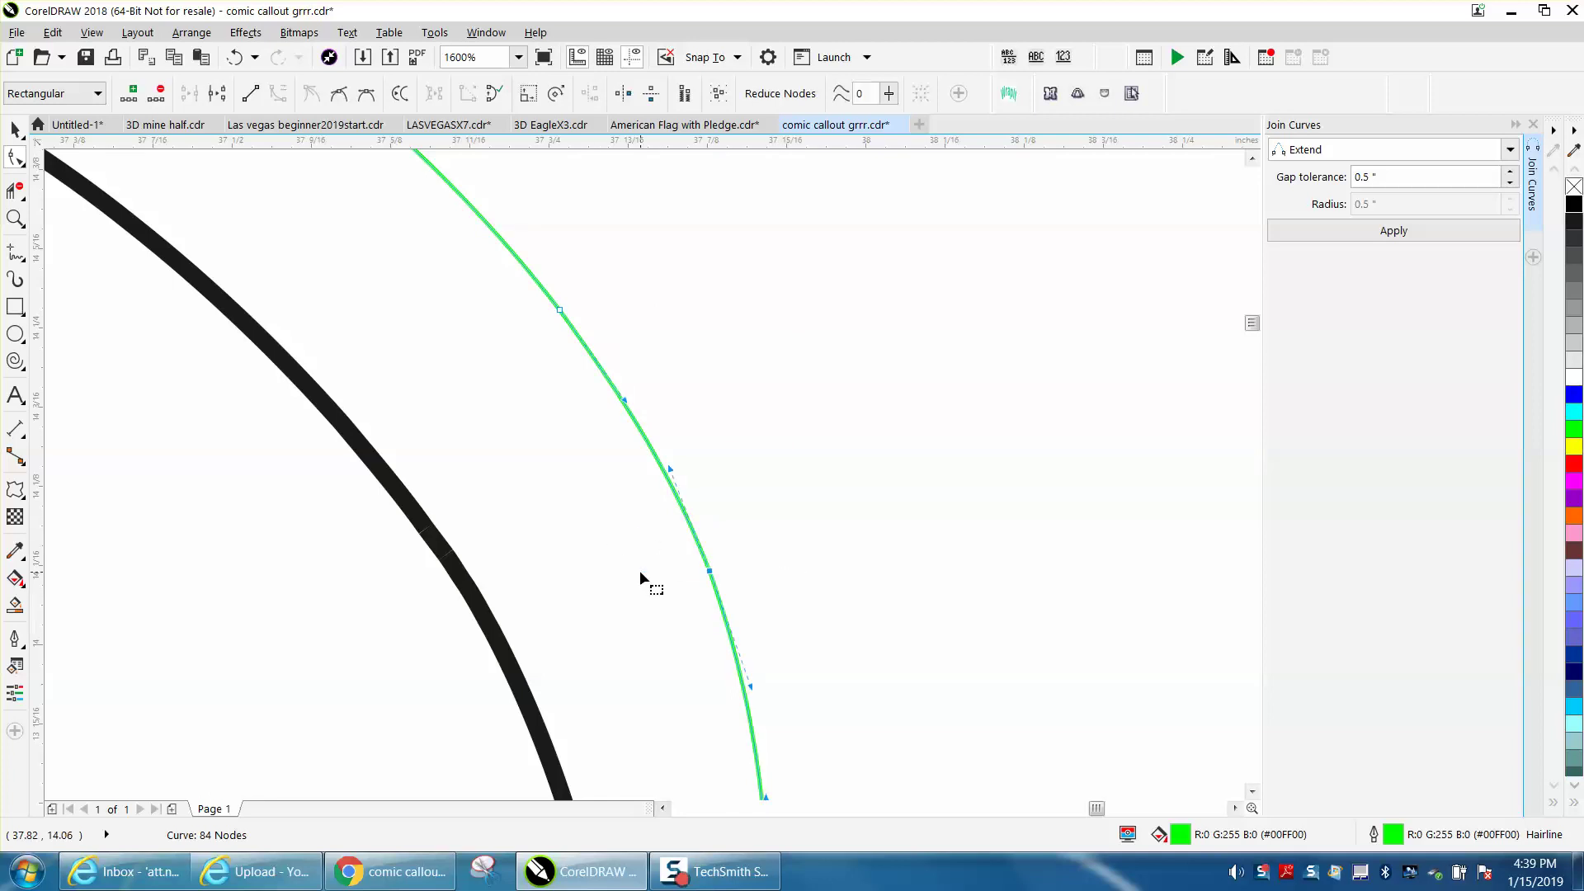
{"action": "key", "text": "Delete"}
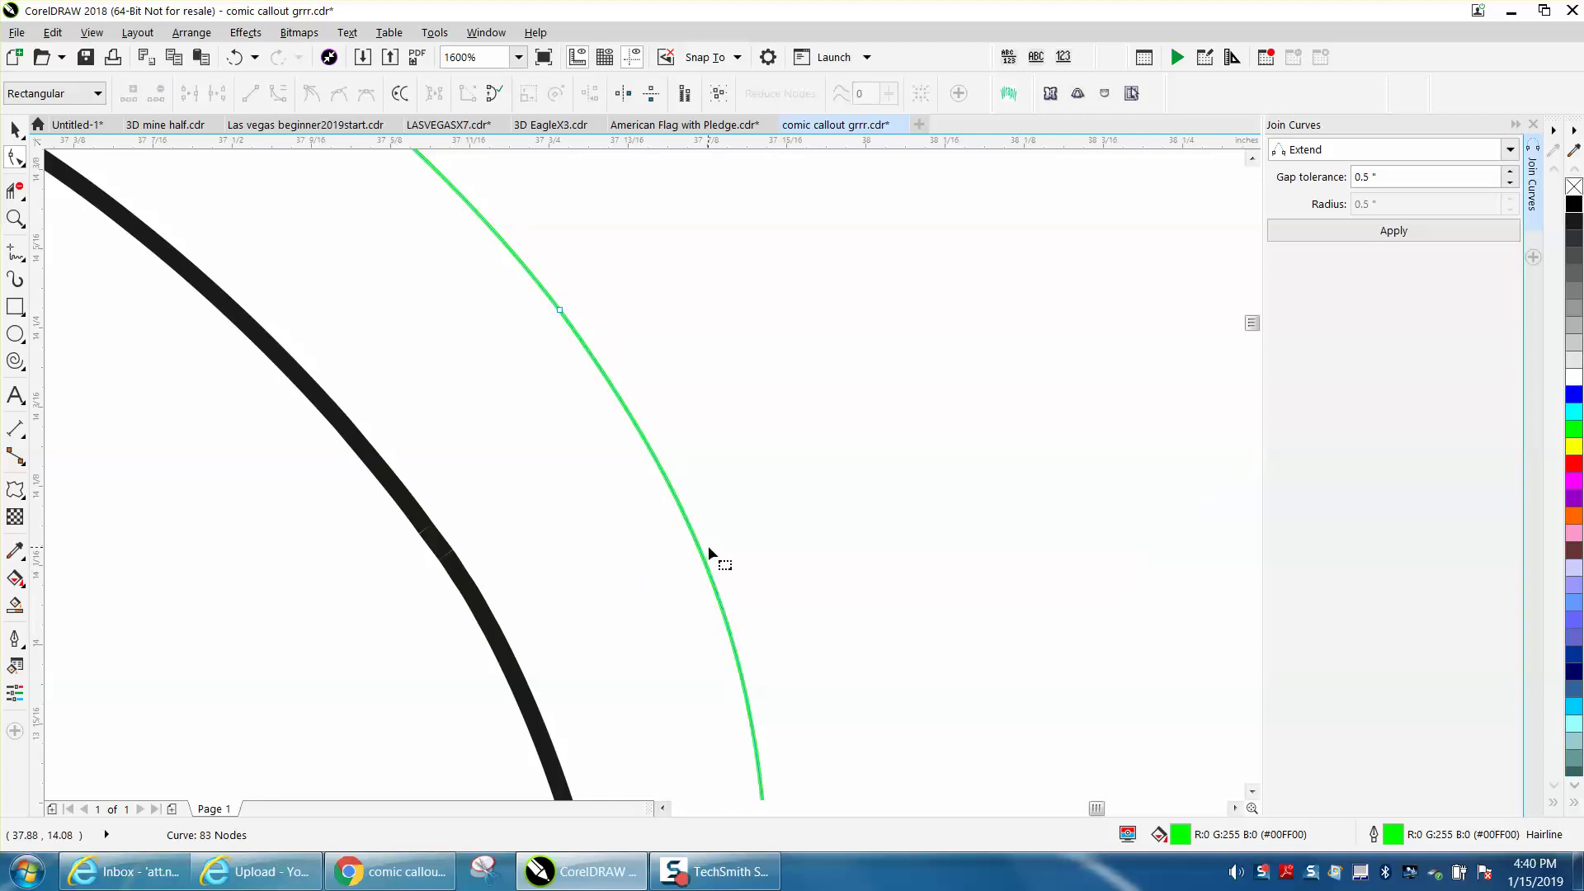
{"action": "scroll", "coordinate": [706, 546], "scroll_direction": "down", "scroll_amount": 1}
{"action": "left_click_drag", "start_coordinate": [589, 457], "coordinate": [591, 457]}
{"action": "key", "text": "Delete"}
{"action": "left_click_drag", "start_coordinate": [486, 339], "coordinate": [486, 339]}
{"action": "key", "text": "Delete"}
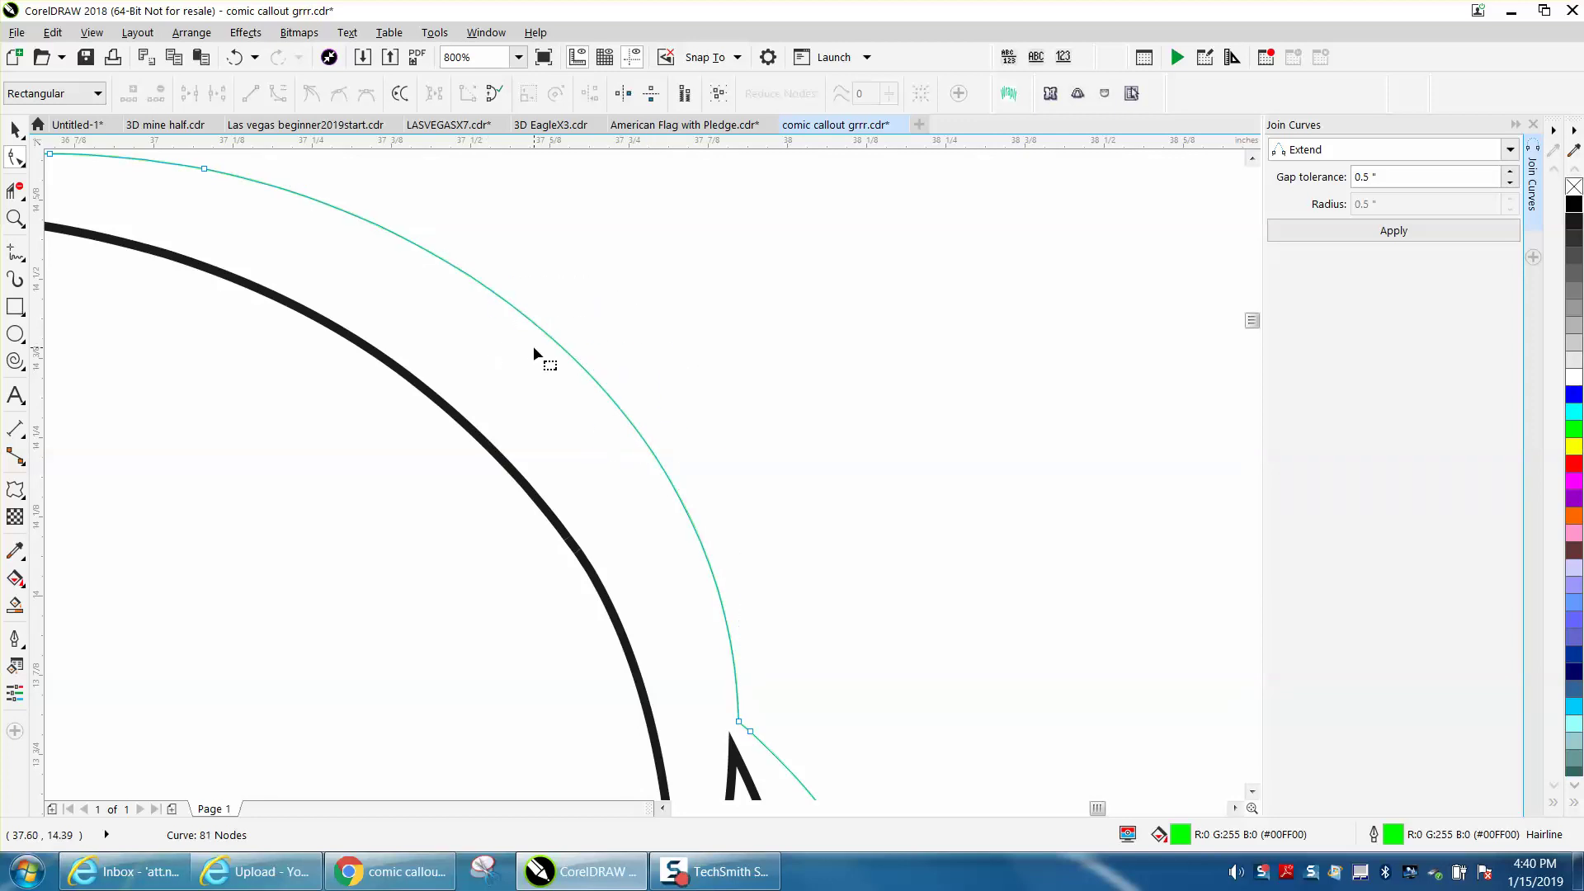
- Examine the repaired cloud outline, the finished ELLIOT callout artwork and the photo of the cut KILLEAN pieces
{"action": "scroll", "coordinate": [630, 340], "scroll_direction": "down", "scroll_amount": 2}
{"action": "scroll", "coordinate": [632, 344], "scroll_direction": "down", "scroll_amount": 1}
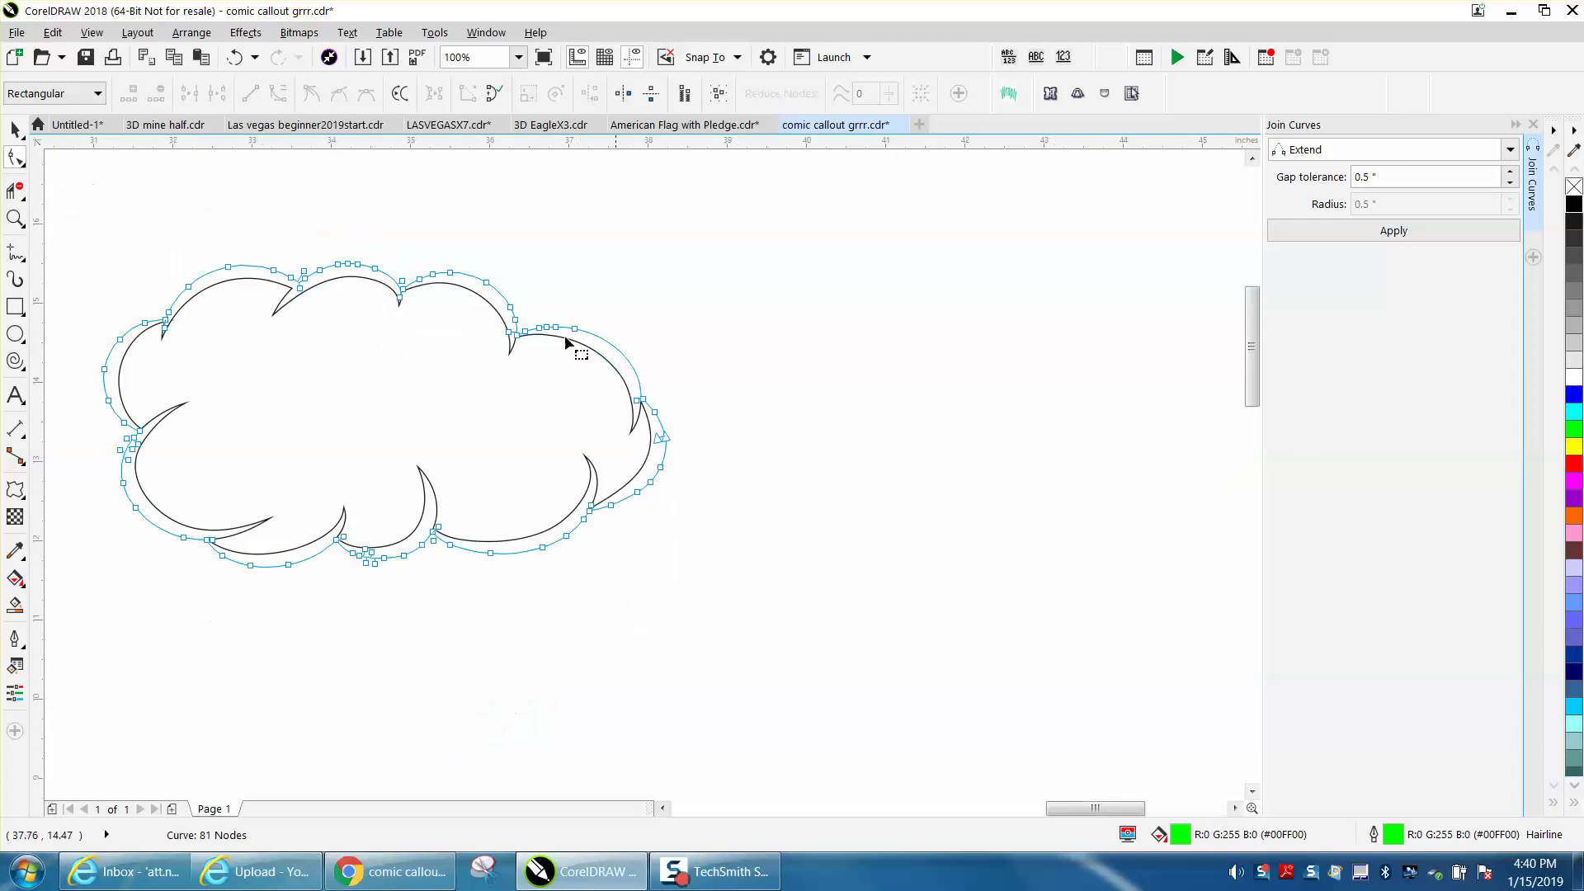
{"action": "left_click", "coordinate": [15, 217]}
{"action": "left_click_drag", "start_coordinate": [199, 320], "coordinate": [647, 394]}
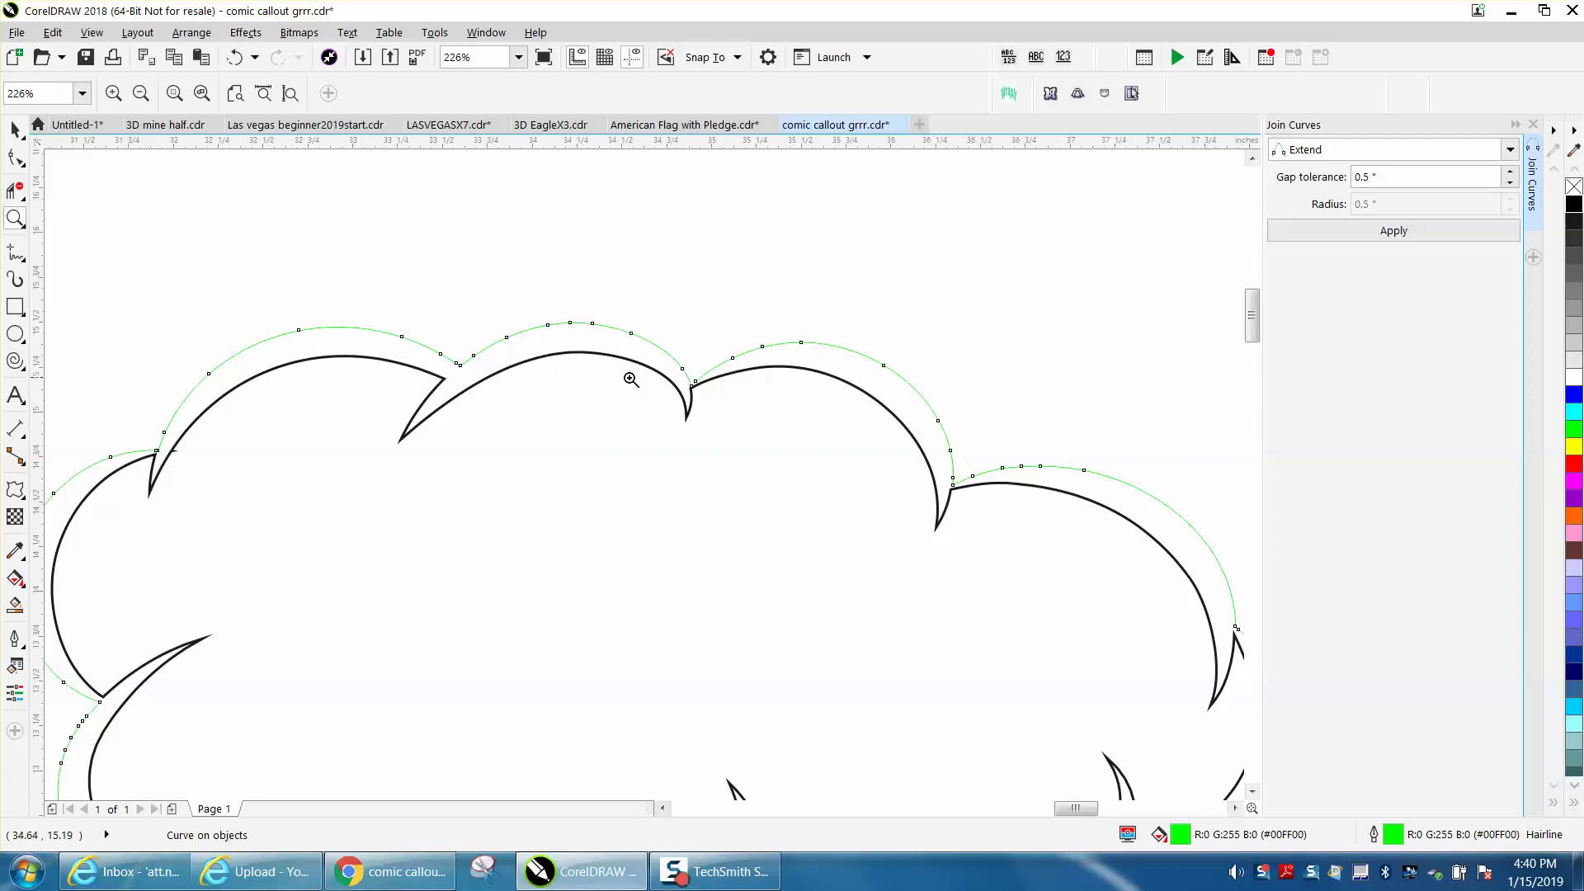
{"action": "scroll", "coordinate": [749, 396], "scroll_direction": "down", "scroll_amount": 5}
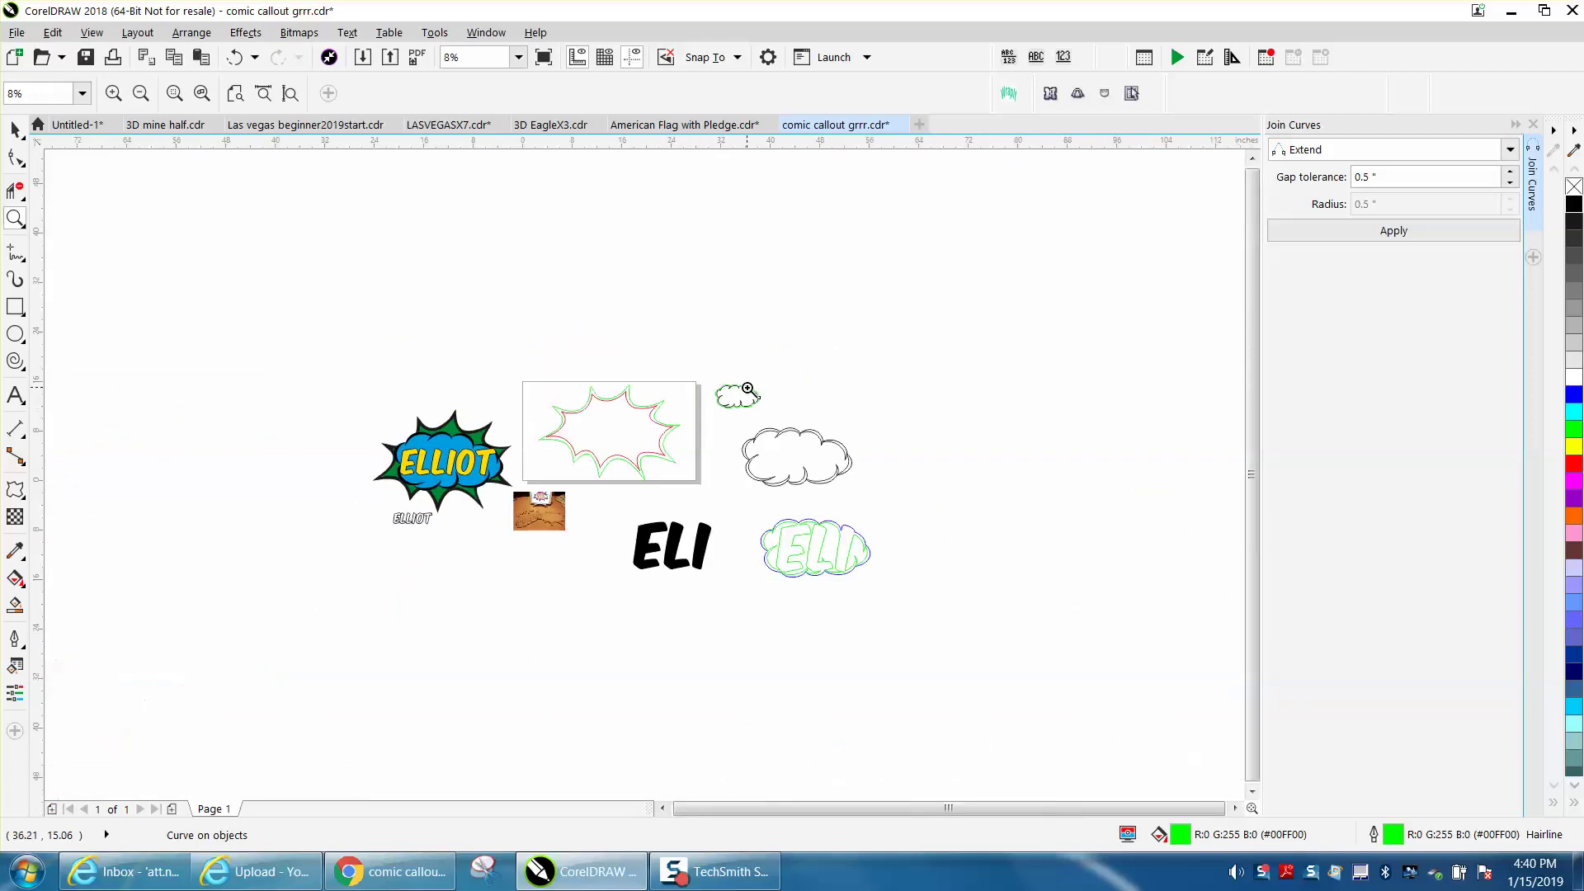
{"action": "left_click_drag", "start_coordinate": [396, 404], "coordinate": [569, 518]}
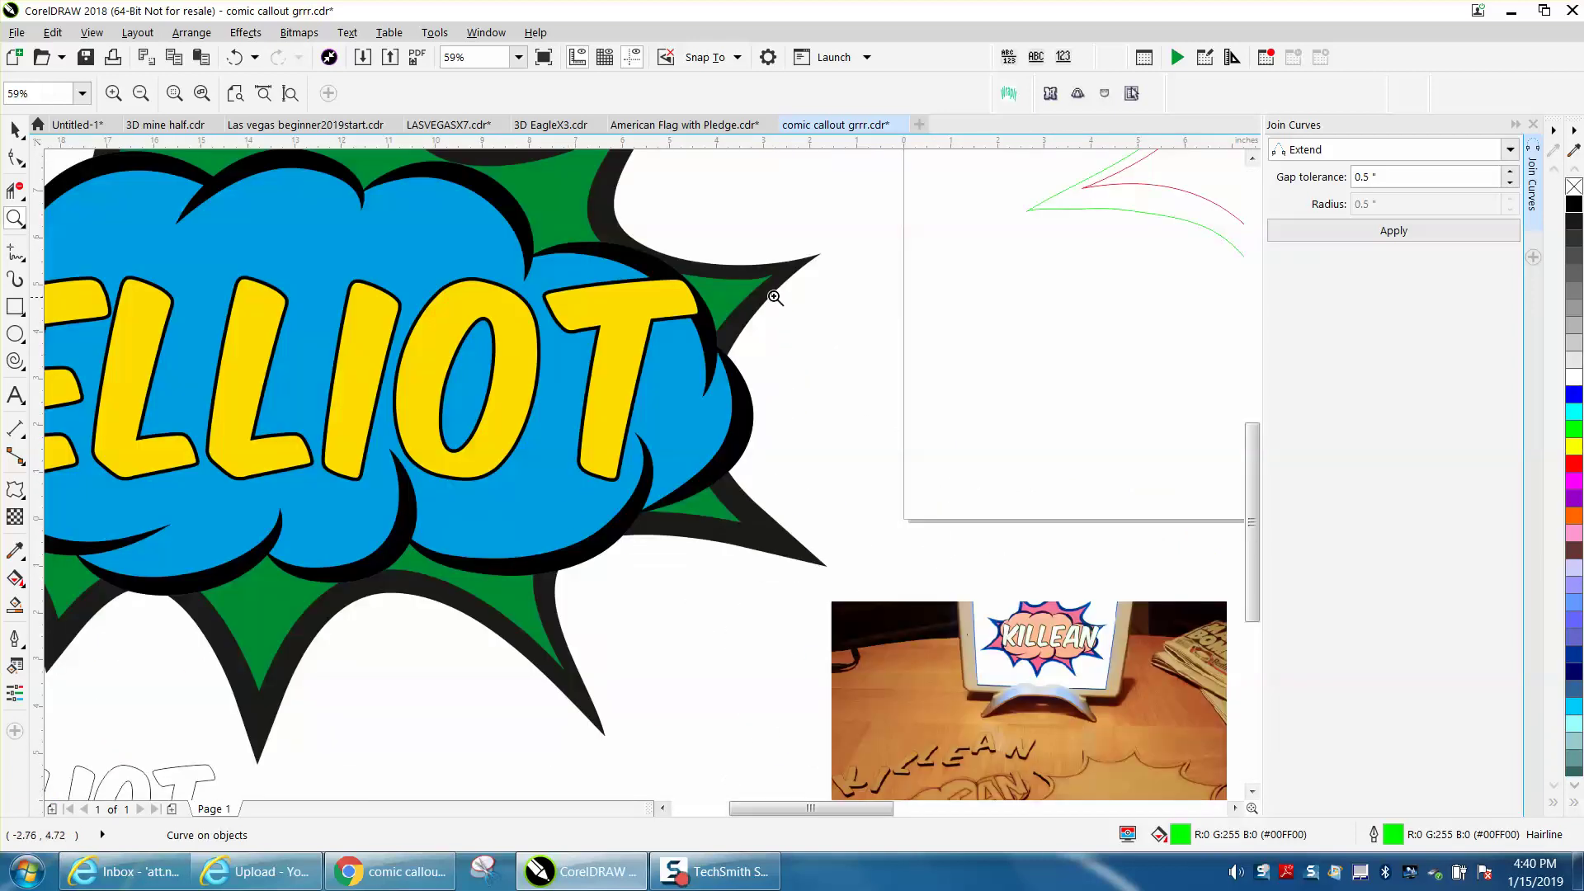
{"action": "scroll", "coordinate": [643, 268], "scroll_direction": "down", "scroll_amount": 1}
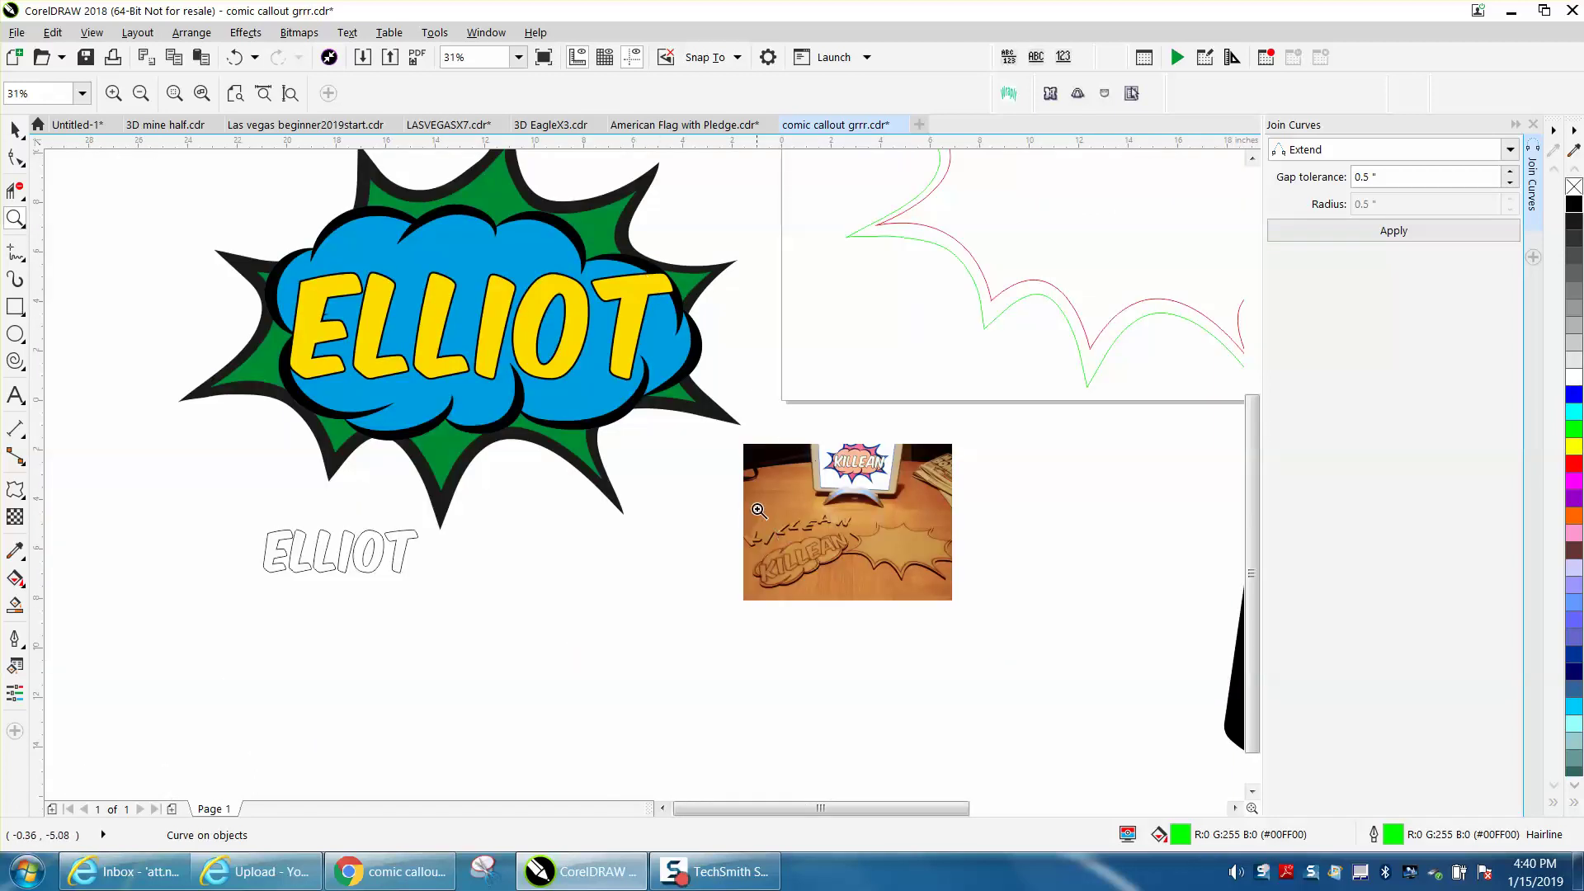
{"action": "left_click_drag", "start_coordinate": [1020, 639], "coordinate": [1020, 638]}
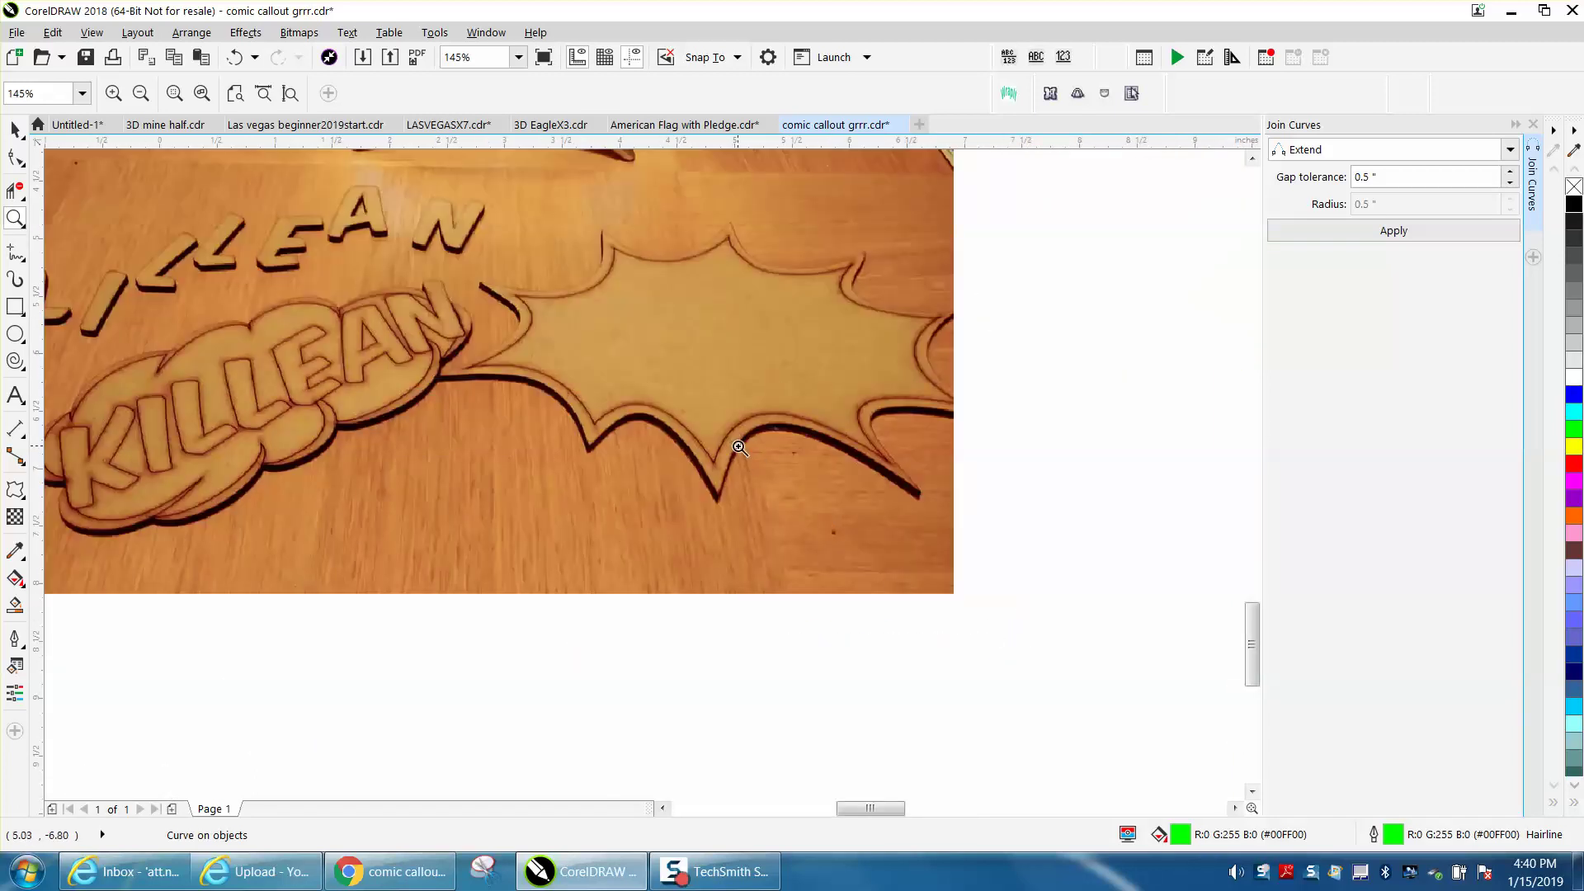
{"action": "scroll", "coordinate": [697, 364], "scroll_direction": "down", "scroll_amount": 4}
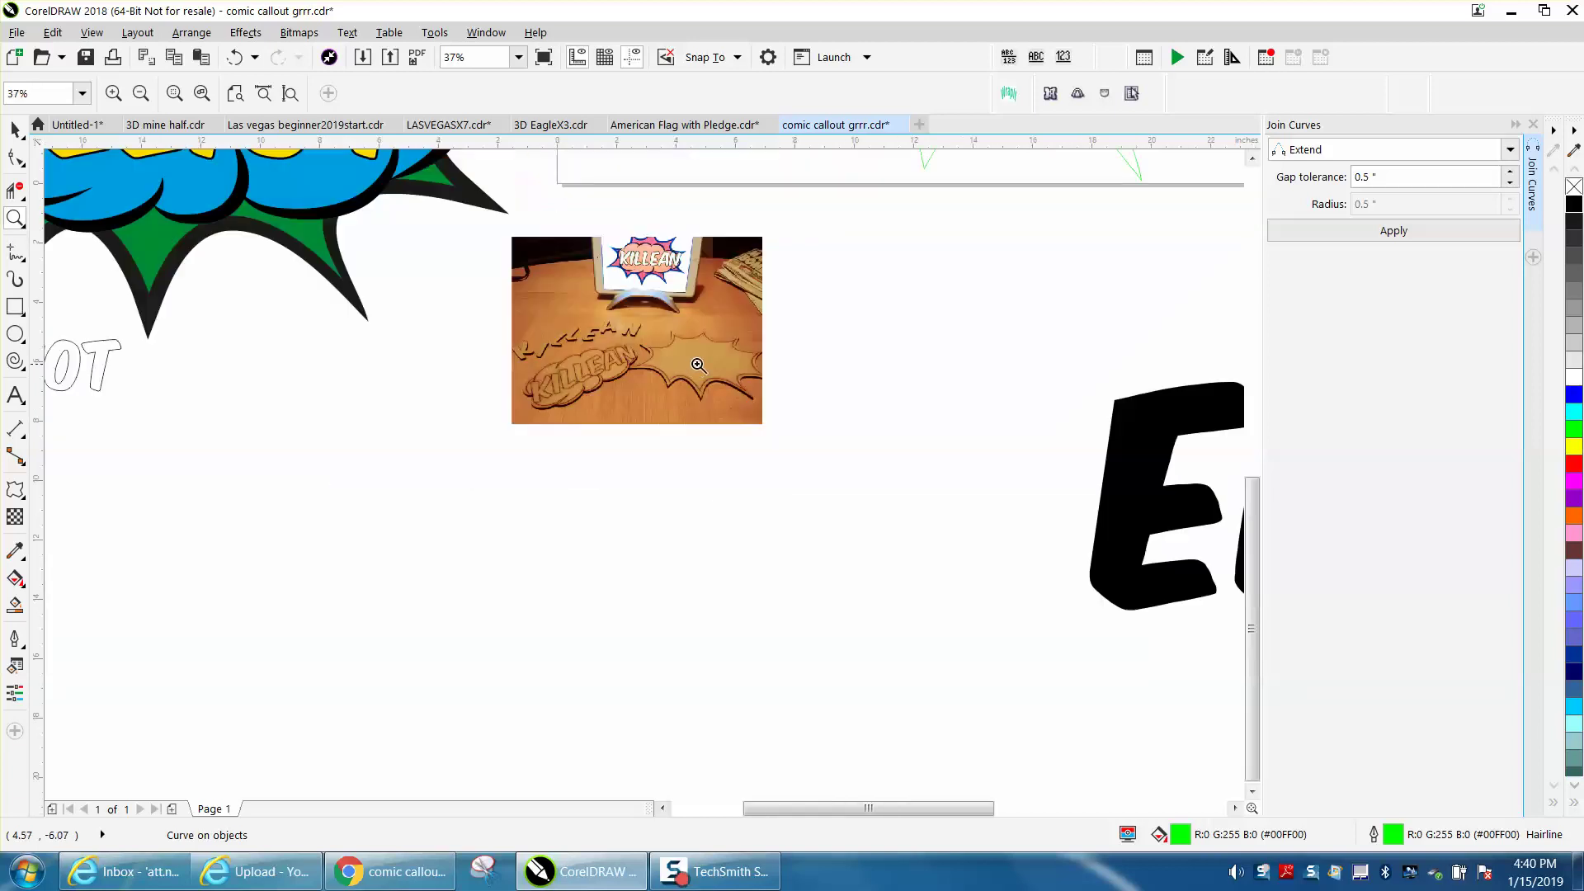
{"action": "left_click", "coordinate": [763, 202]}
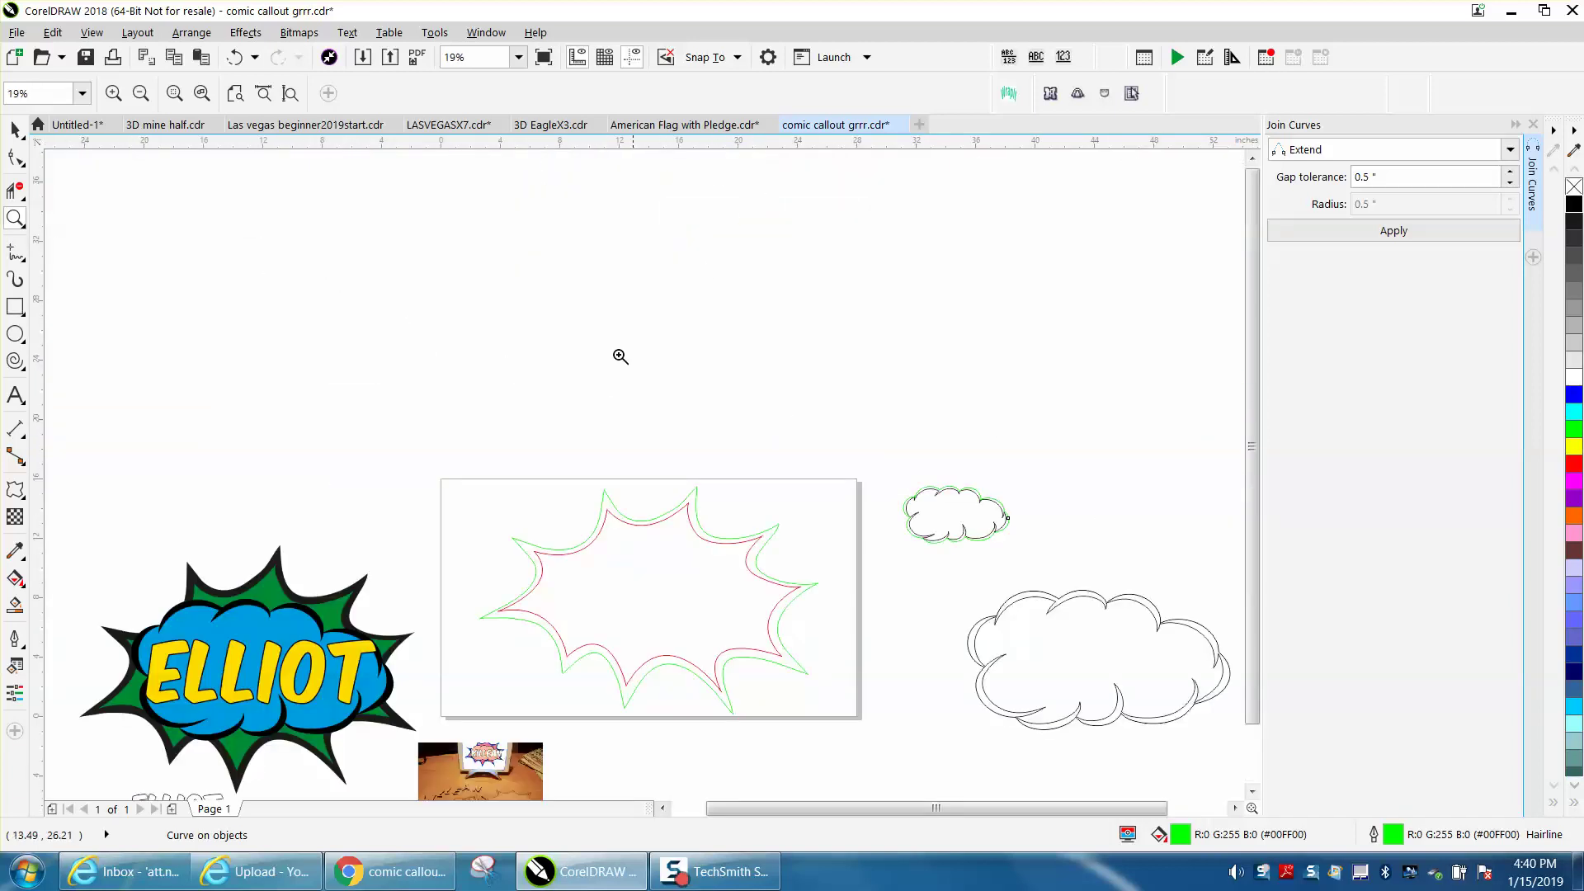
- Draw a rectangle about 8.1" by 4.82" around the small cloud with the green outline
{"action": "left_click_drag", "start_coordinate": [888, 461], "coordinate": [1045, 572]}
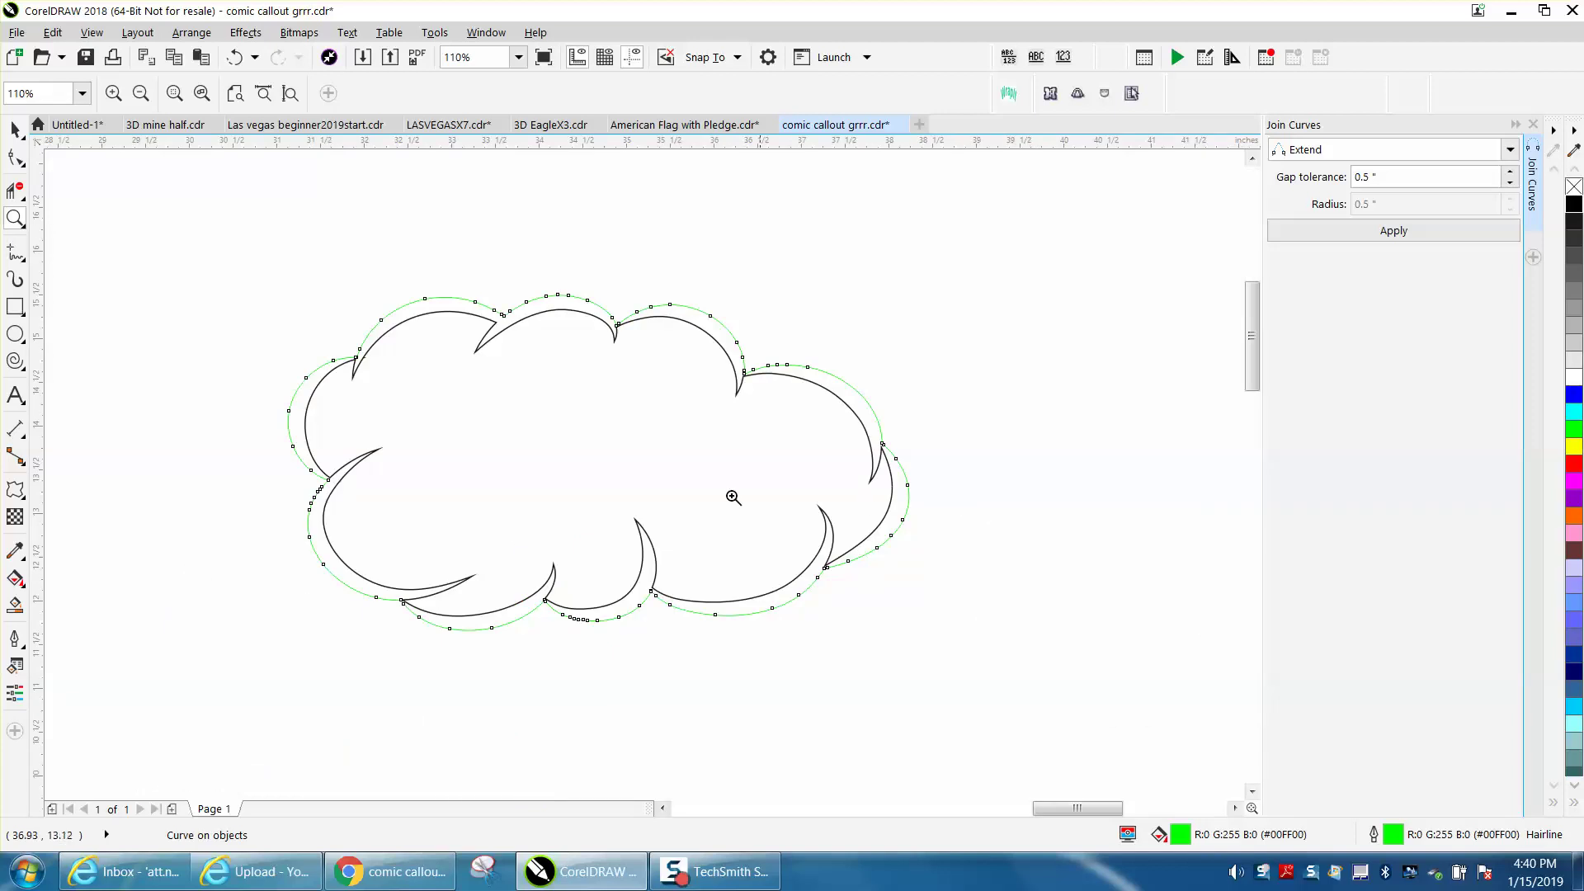
{"action": "left_click", "coordinate": [15, 306]}
{"action": "left_click_drag", "start_coordinate": [213, 258], "coordinate": [921, 679]}
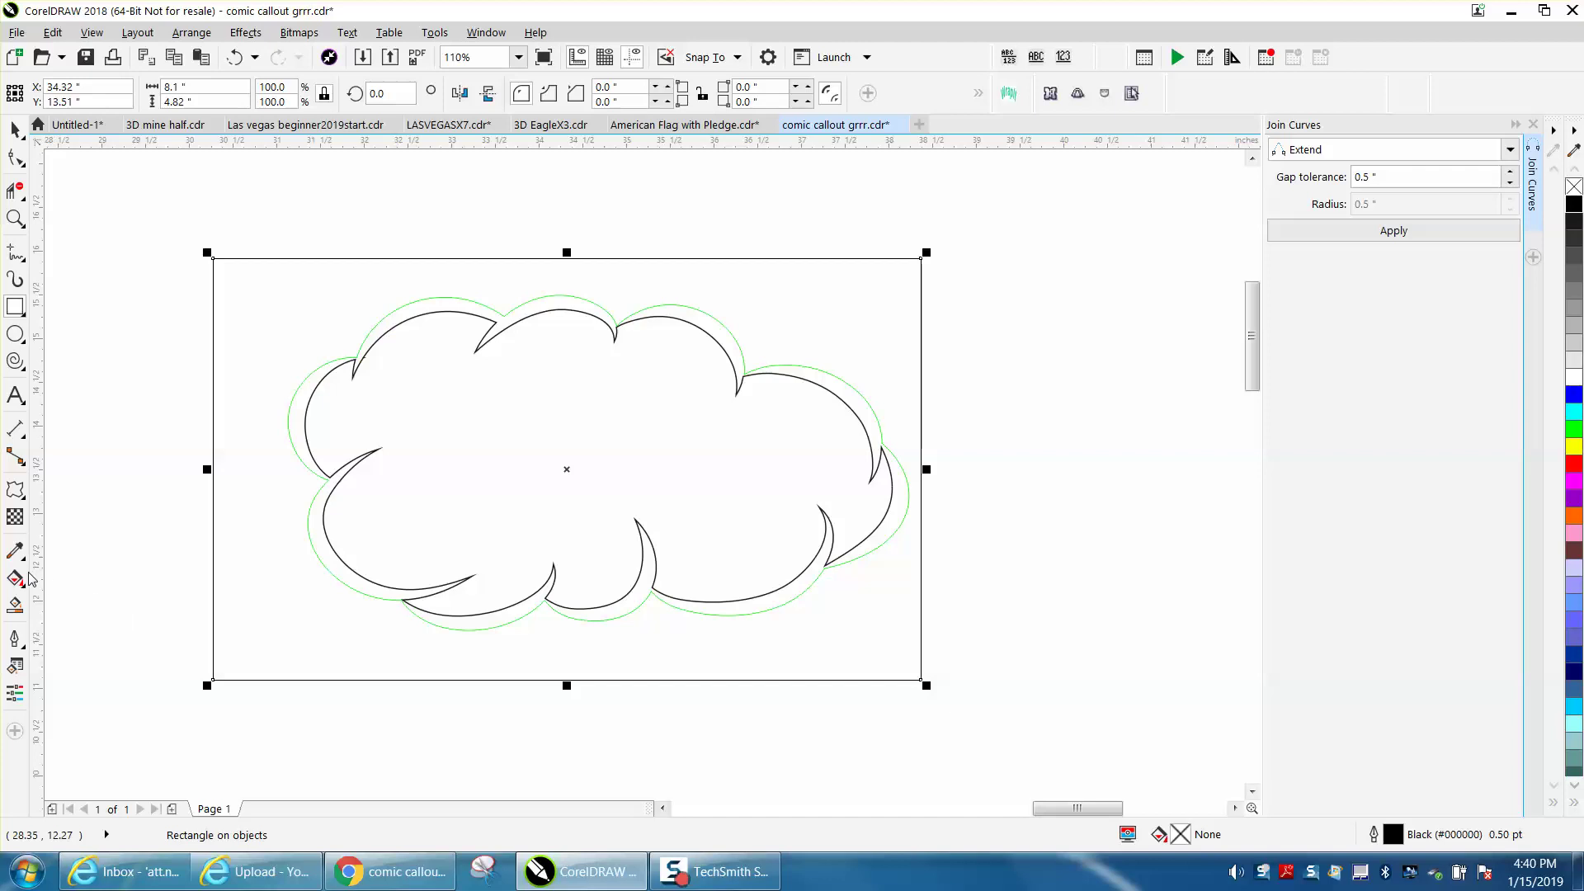
{"action": "left_click", "coordinate": [15, 606]}
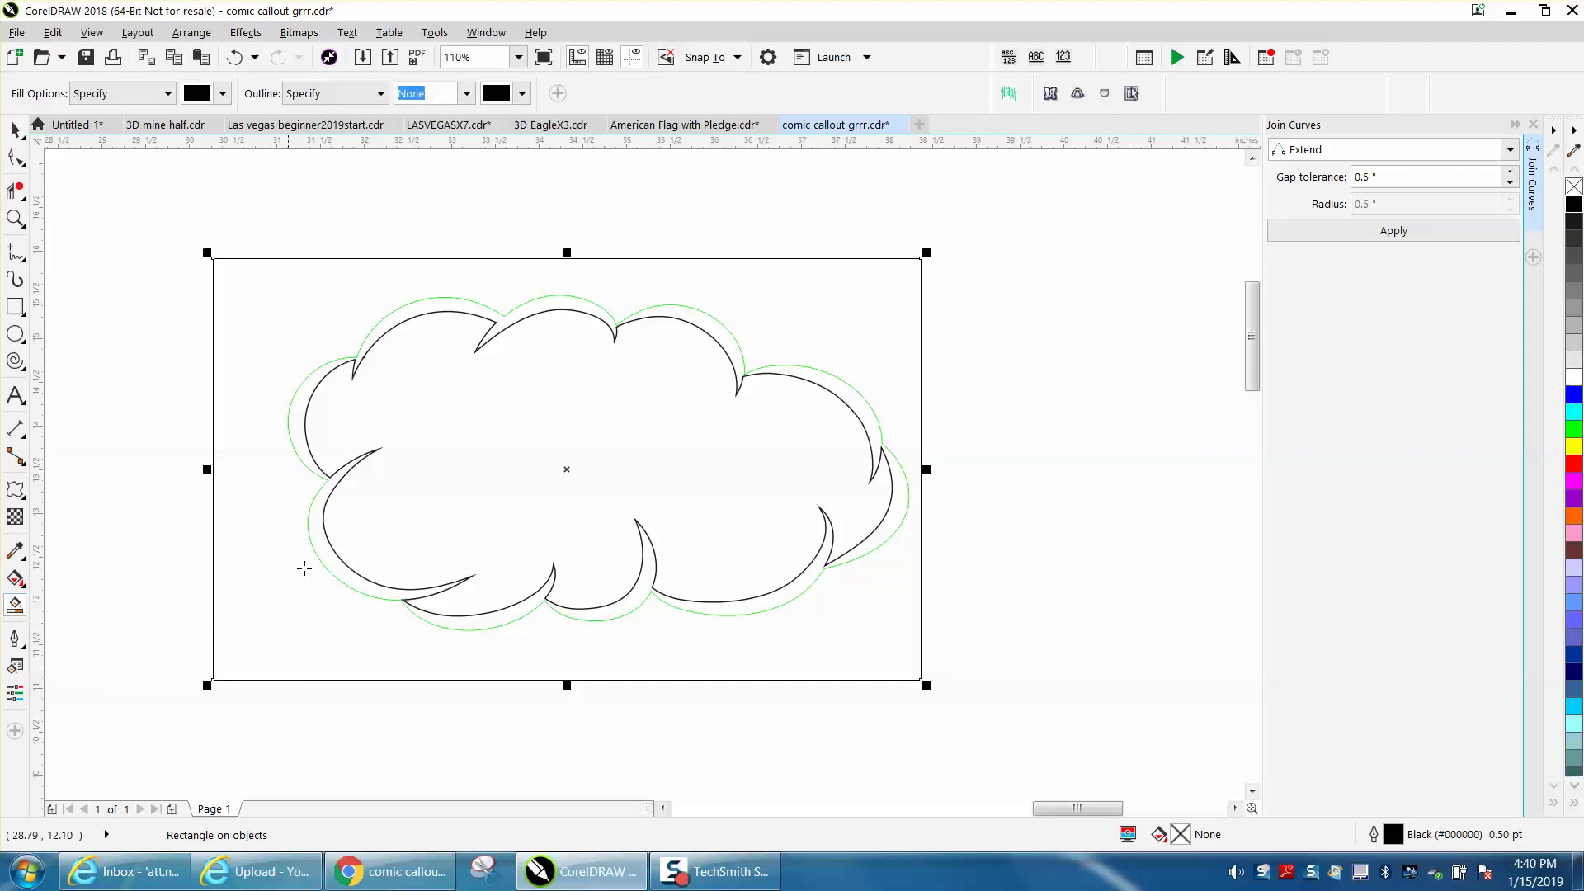
{"action": "left_click", "coordinate": [329, 558]}
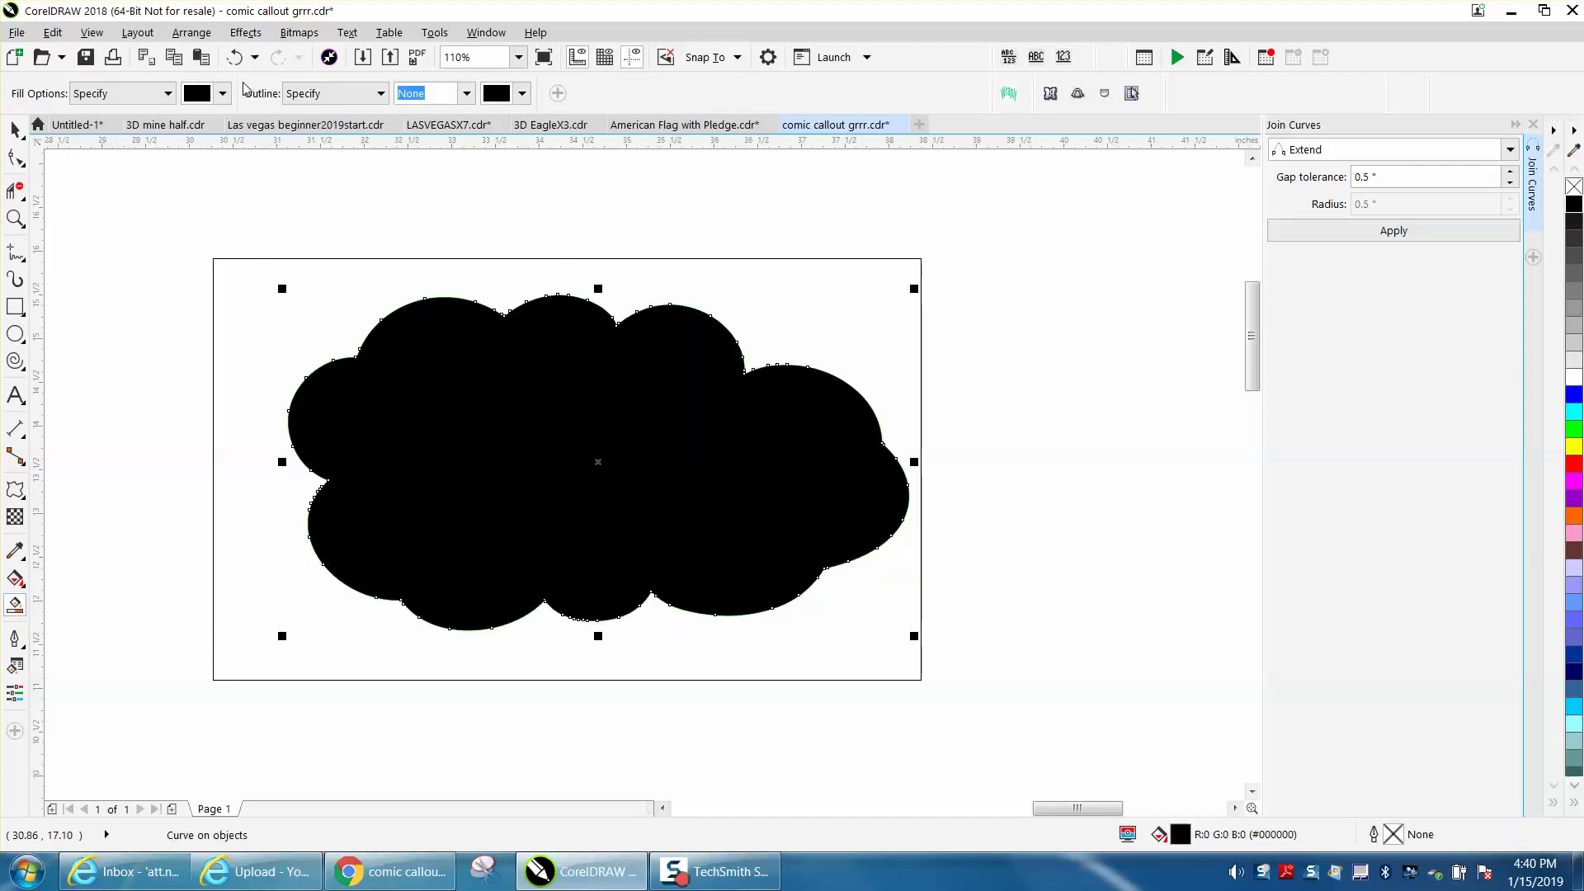
{"action": "left_click", "coordinate": [235, 57]}
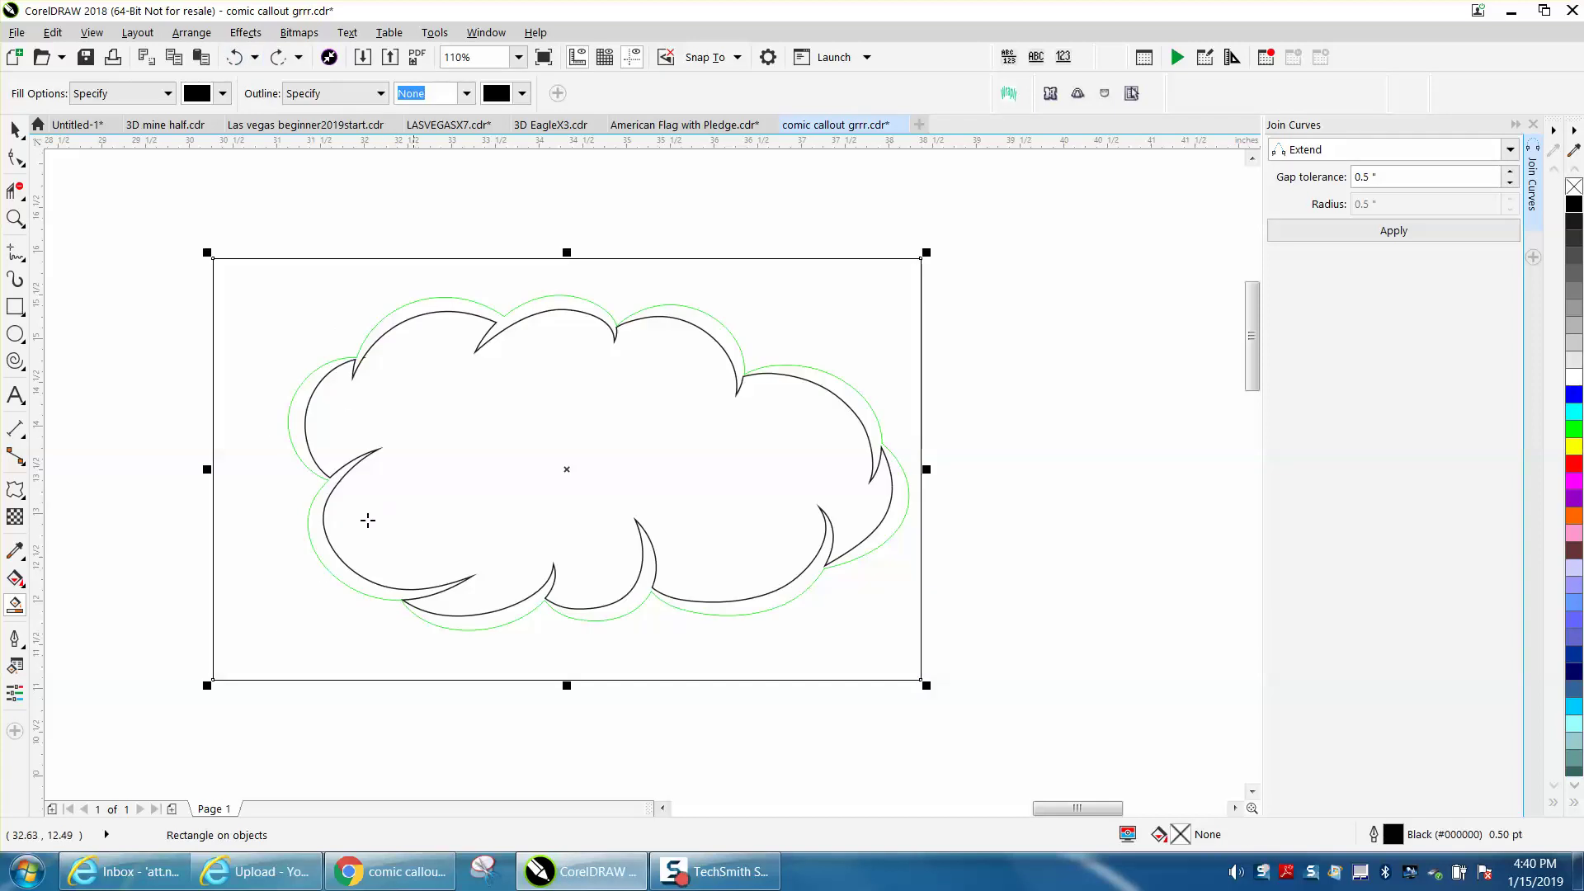
- Examine the notch in the upper-left part of the small cloud and check which objects make up the cloud
{"action": "left_click", "coordinate": [14, 219]}
{"action": "left_click_drag", "start_coordinate": [307, 323], "coordinate": [522, 437]}
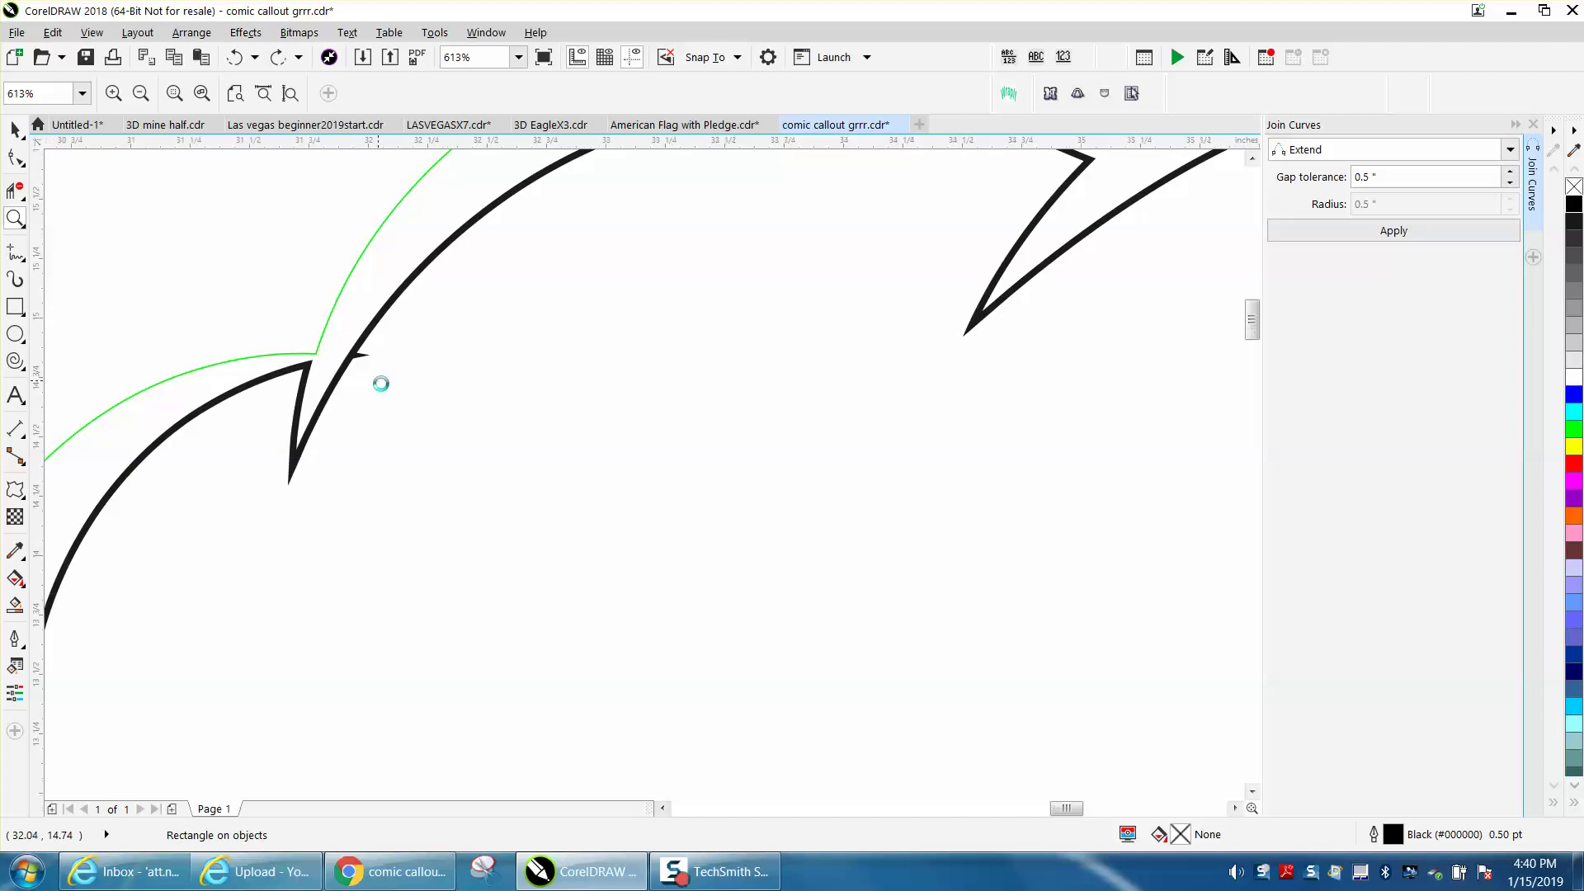
{"action": "scroll", "coordinate": [378, 379], "scroll_direction": "down", "scroll_amount": 3}
{"action": "scroll", "coordinate": [442, 382], "scroll_direction": "down", "scroll_amount": 2}
{"action": "left_click", "coordinate": [15, 130]}
{"action": "left_click", "coordinate": [264, 190]}
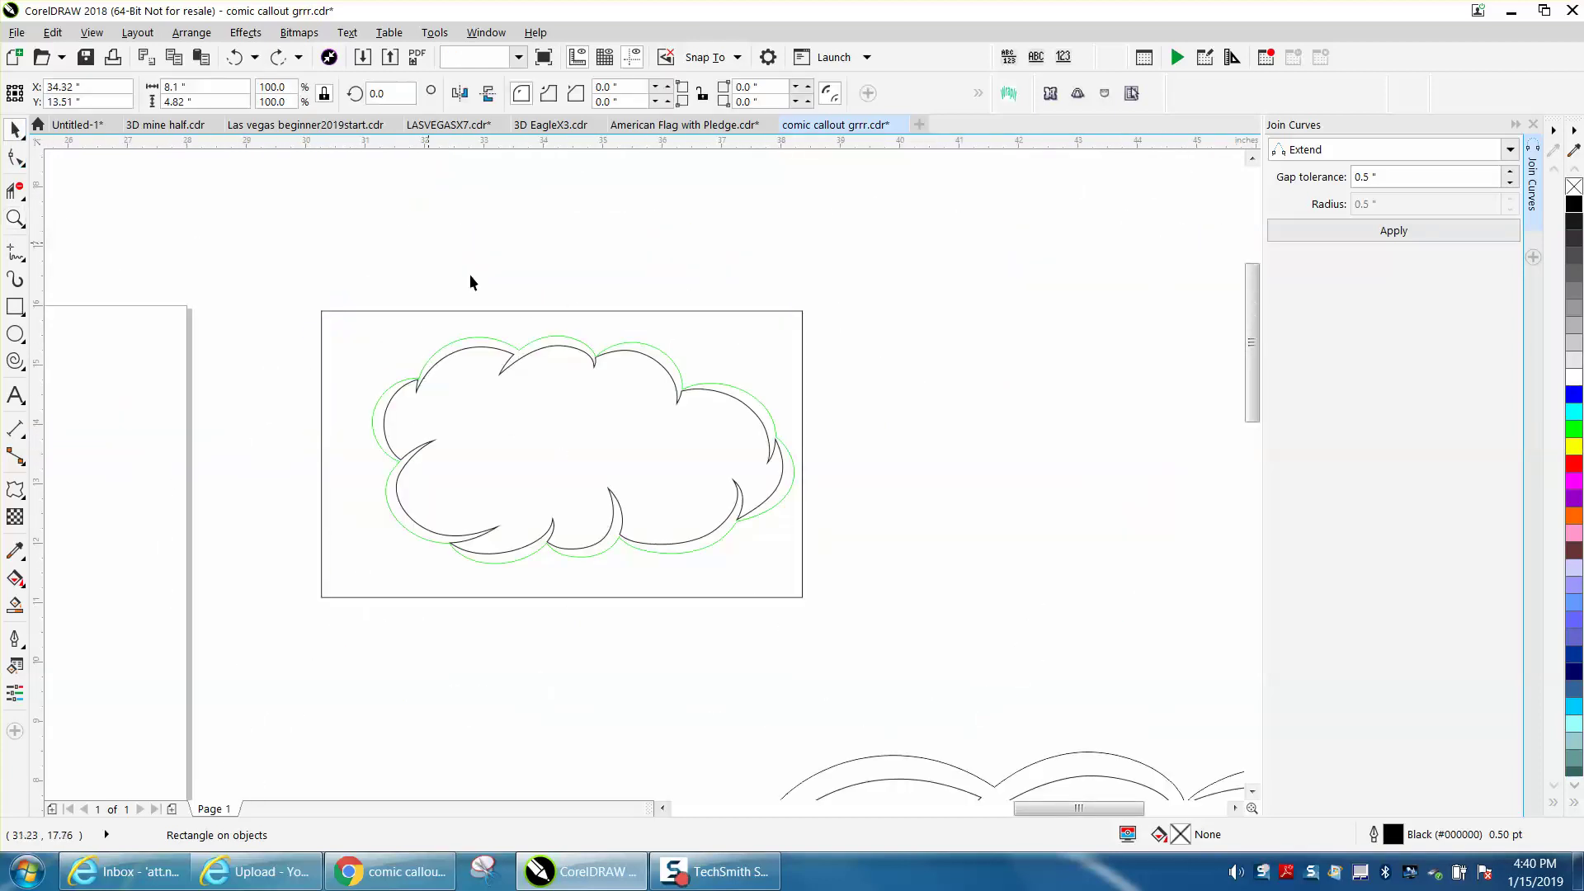
{"action": "left_click", "coordinate": [556, 335]}
{"action": "left_click", "coordinate": [562, 262]}
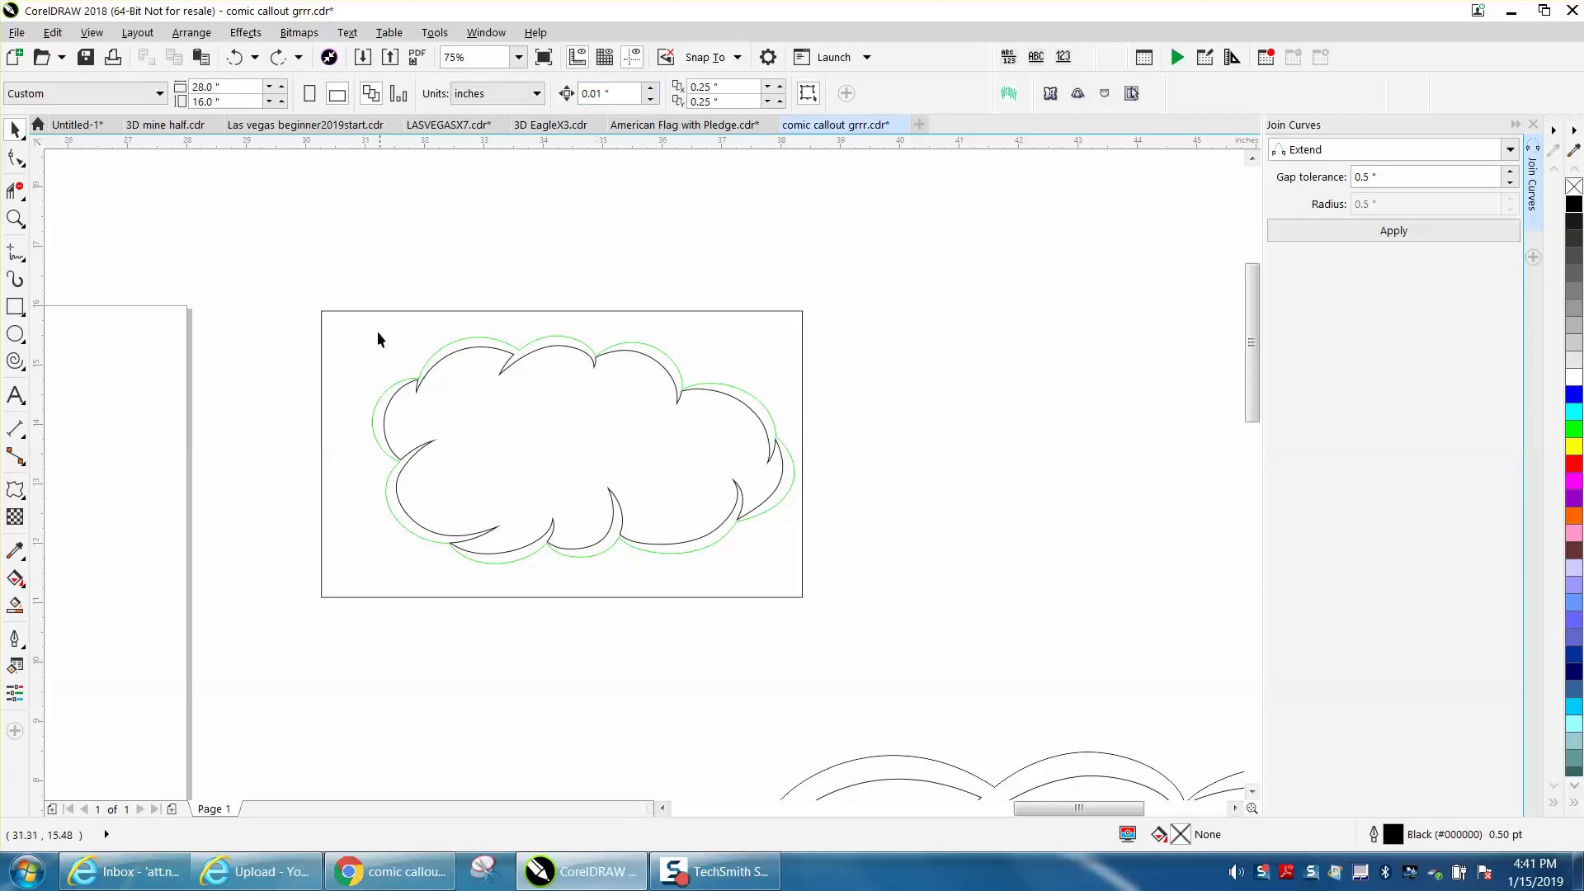
{"action": "left_click_drag", "start_coordinate": [355, 295], "coordinate": [794, 593]}
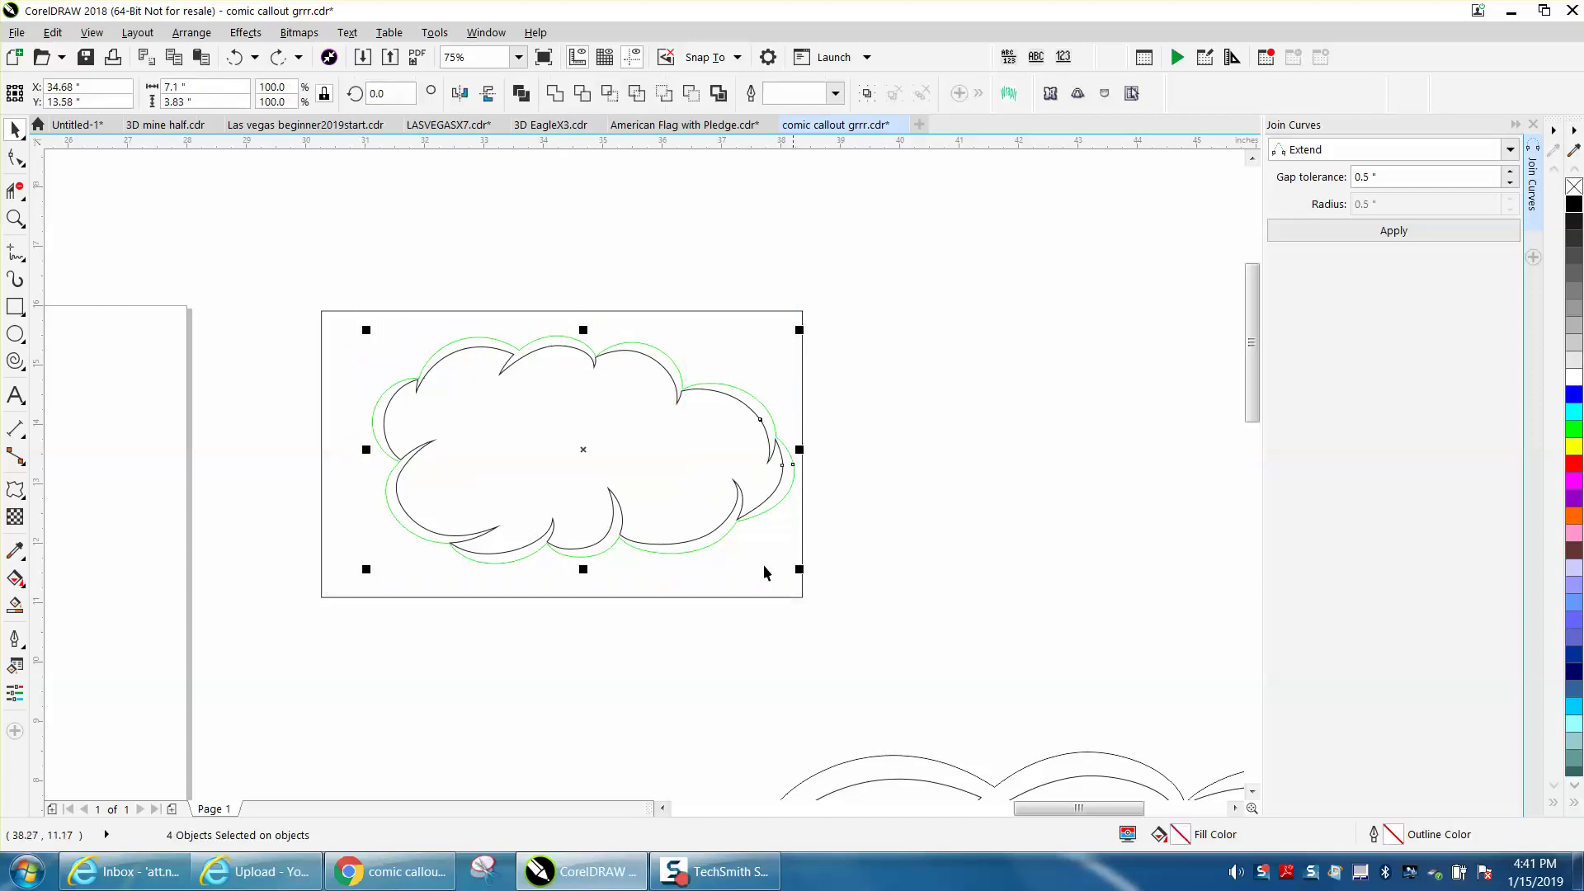
{"action": "left_click", "coordinate": [532, 210]}
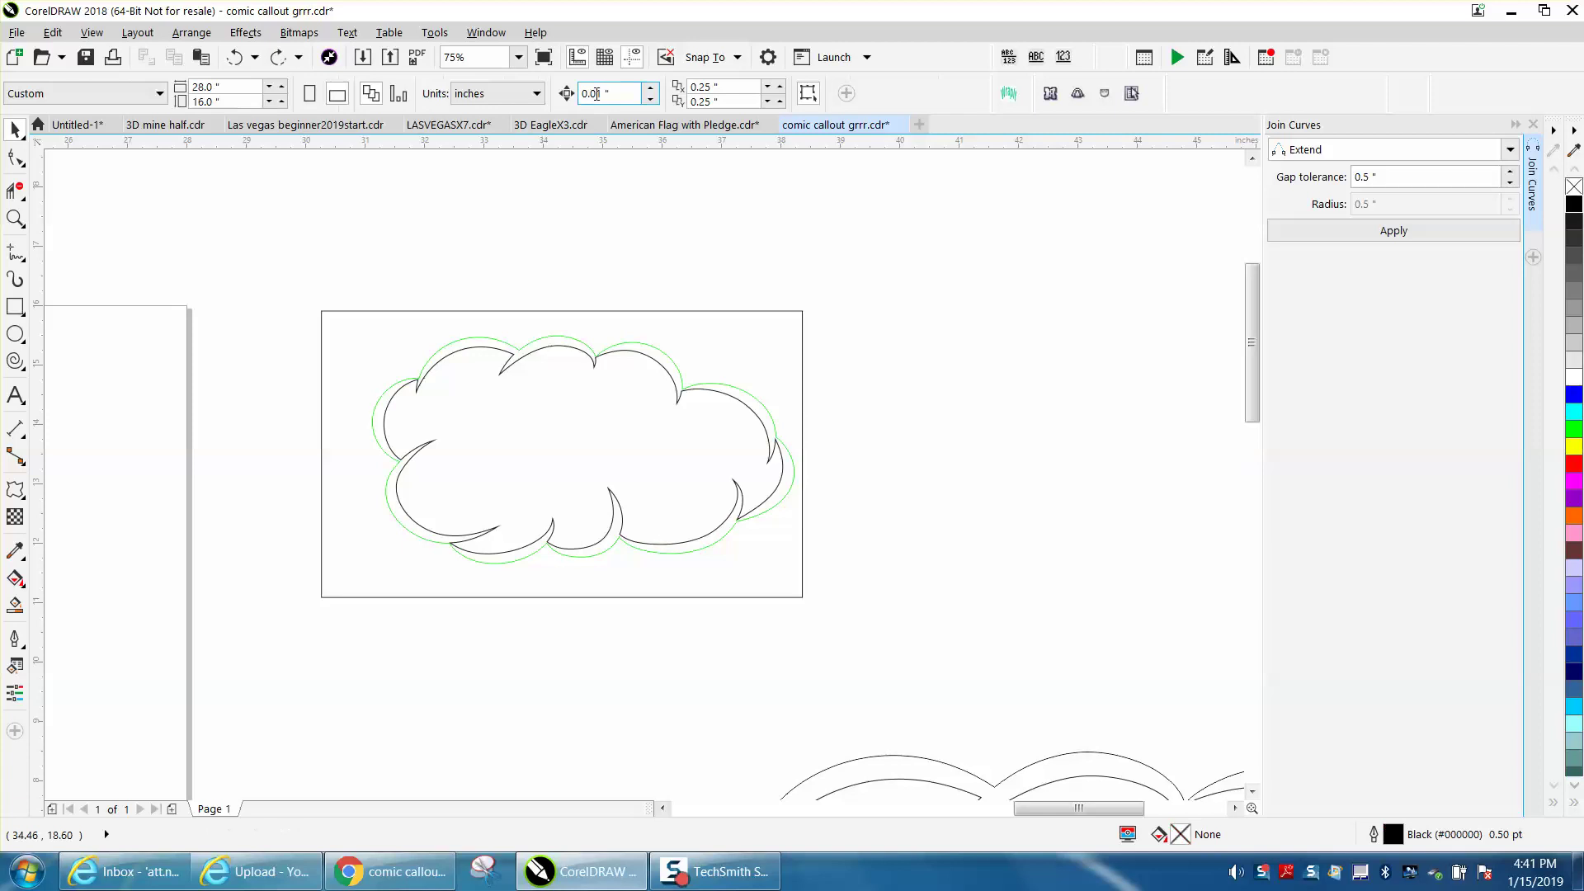
- Set the nudge distance to 8" and move the green outline 8" to the right, off the black-outlined cloud
{"action": "double_click", "coordinate": [611, 93]}
{"action": "type", "text": "8"}
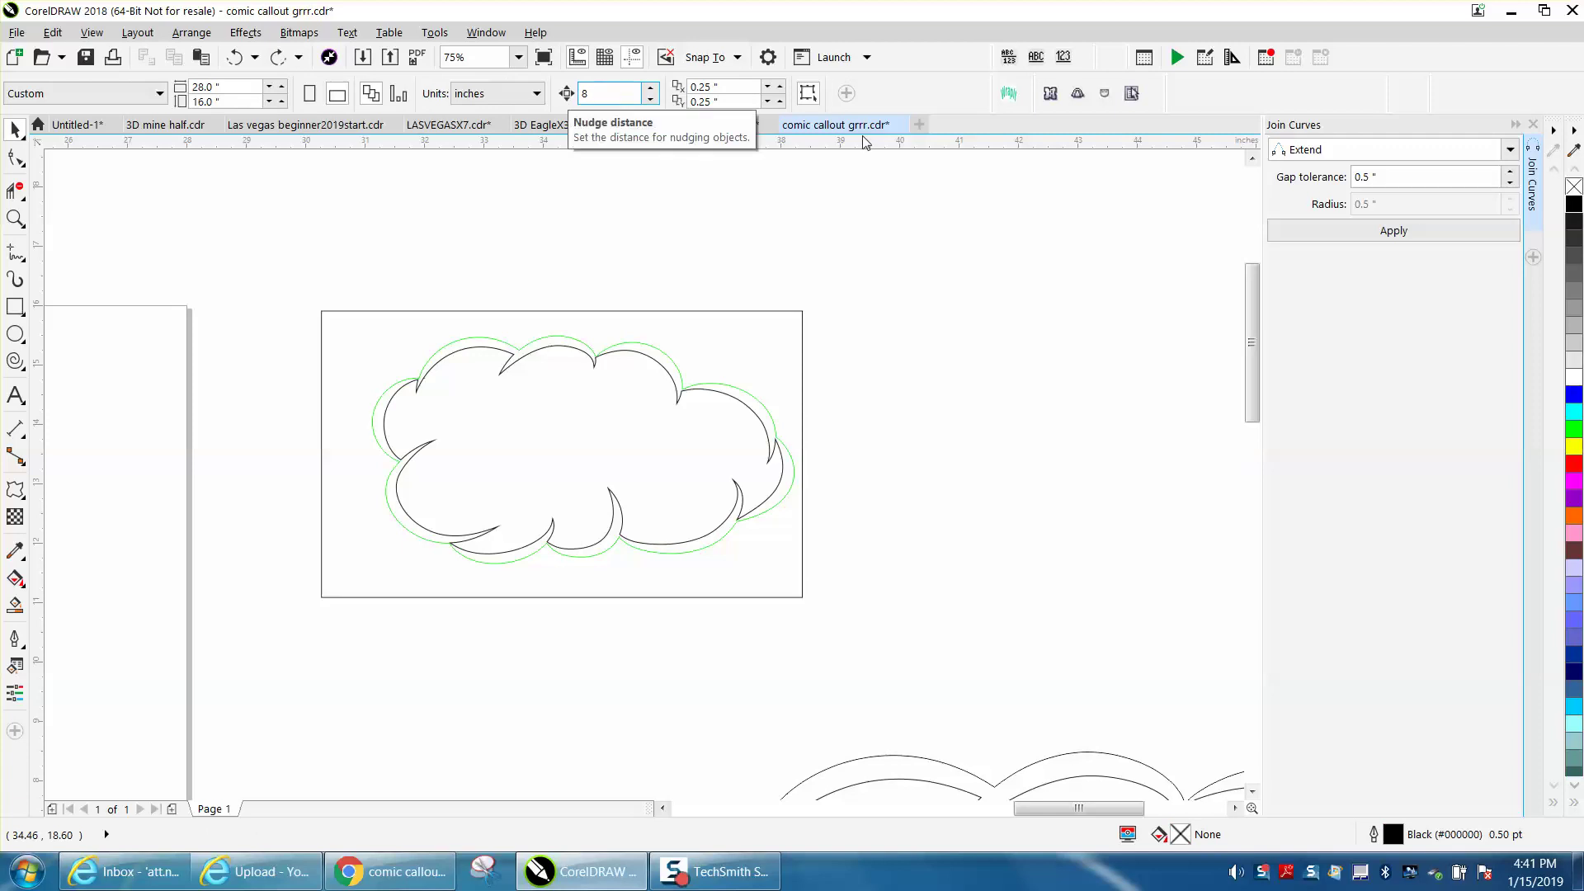
{"action": "key", "text": "Return"}
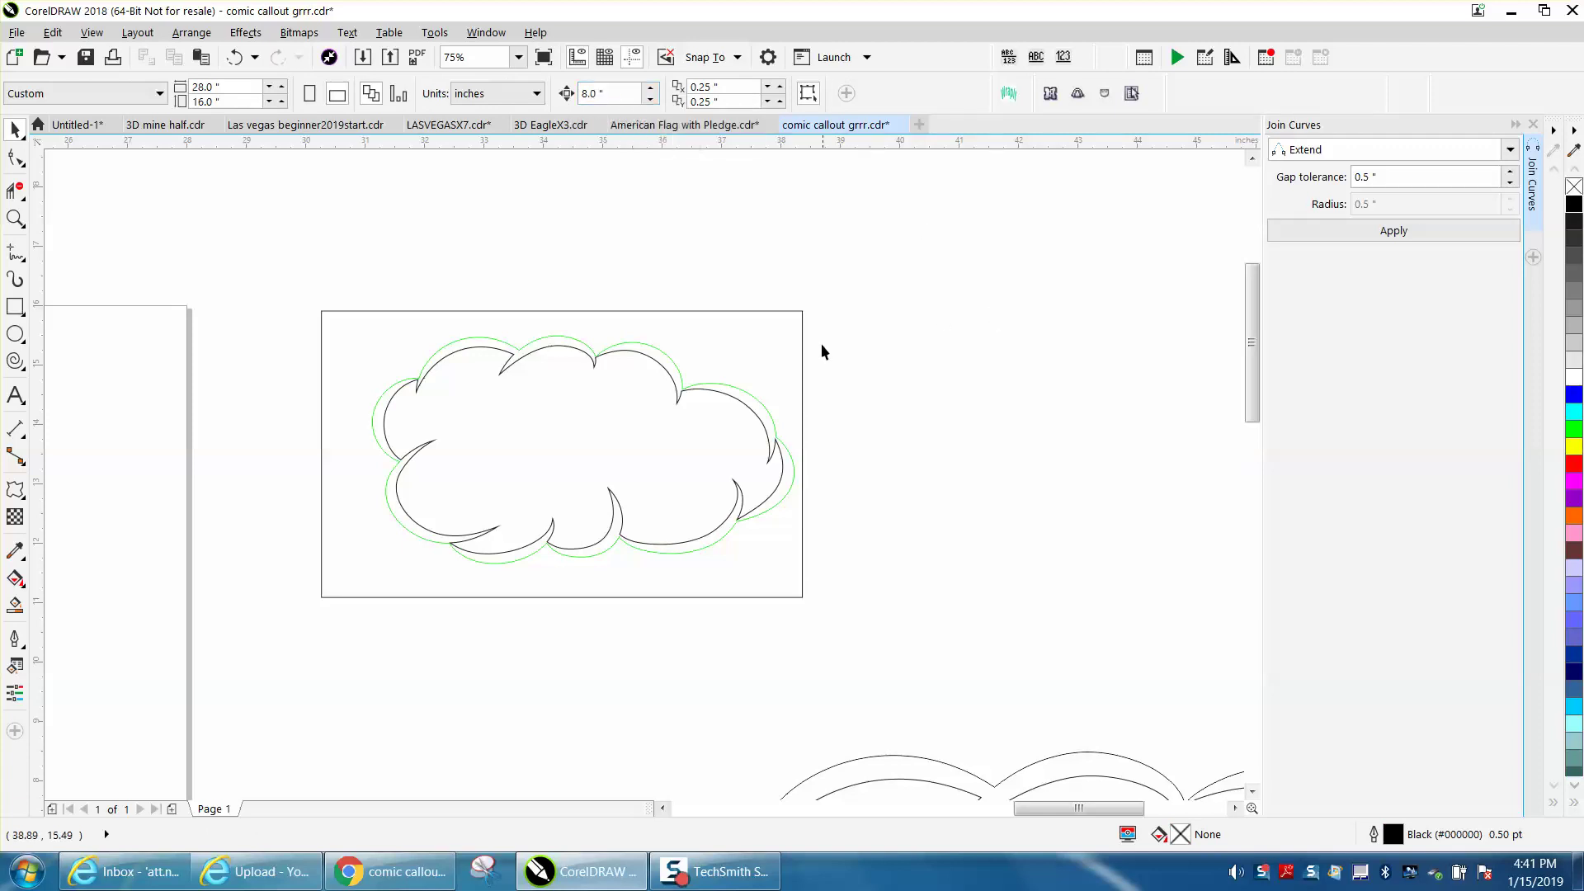
{"action": "left_click", "coordinate": [768, 415]}
{"action": "key", "text": "Right"}
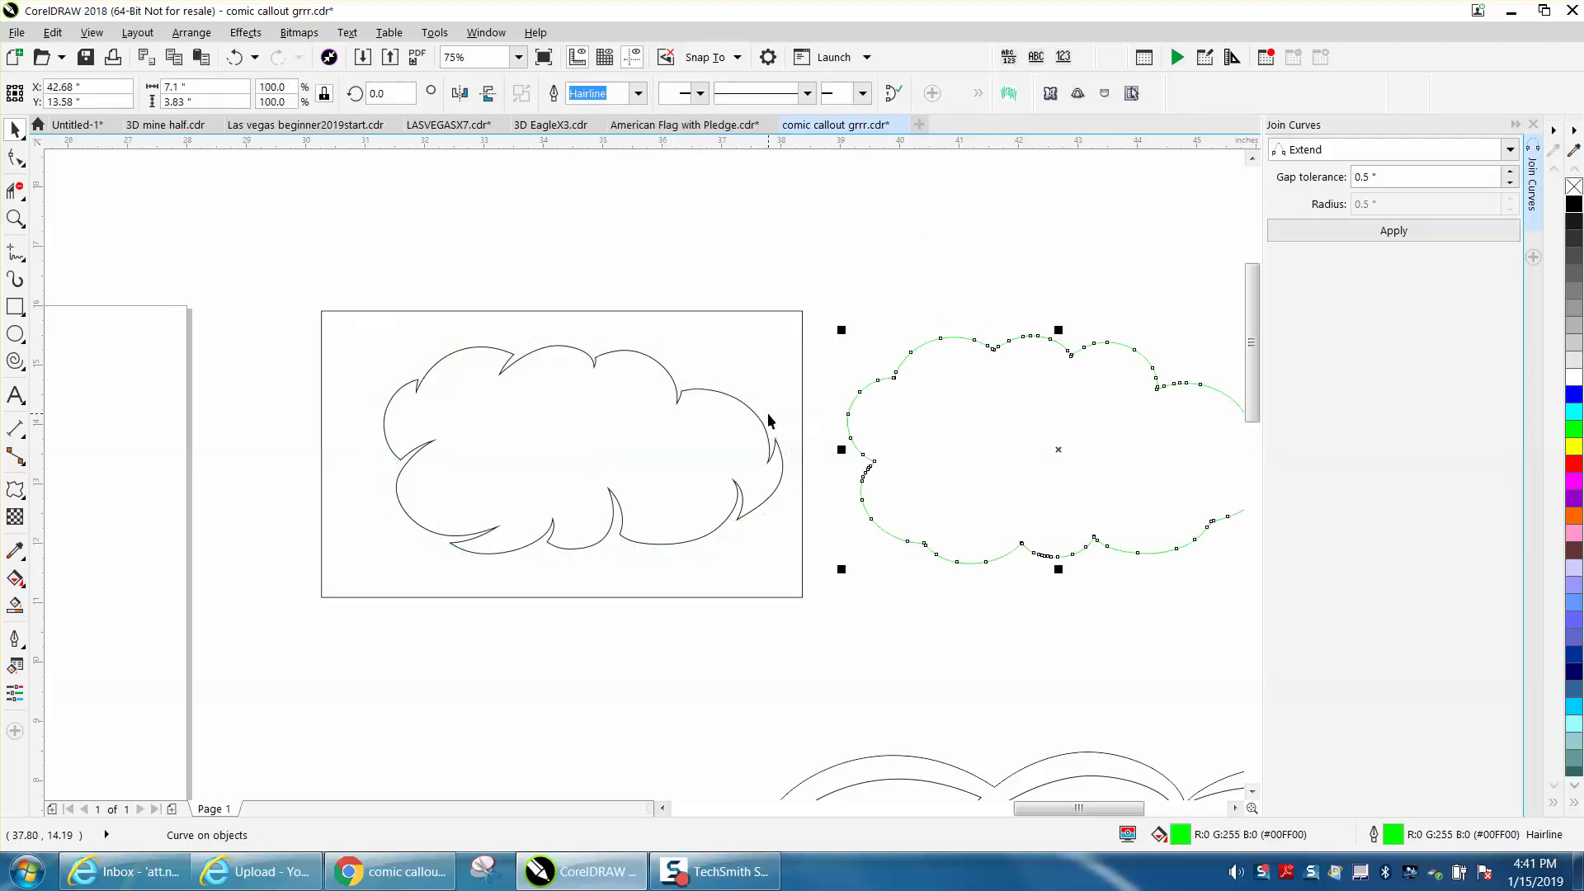
- Nudge the rectangle 8" to the right so it surrounds the green outline
{"action": "scroll", "coordinate": [854, 536], "scroll_direction": "down", "scroll_amount": 1}
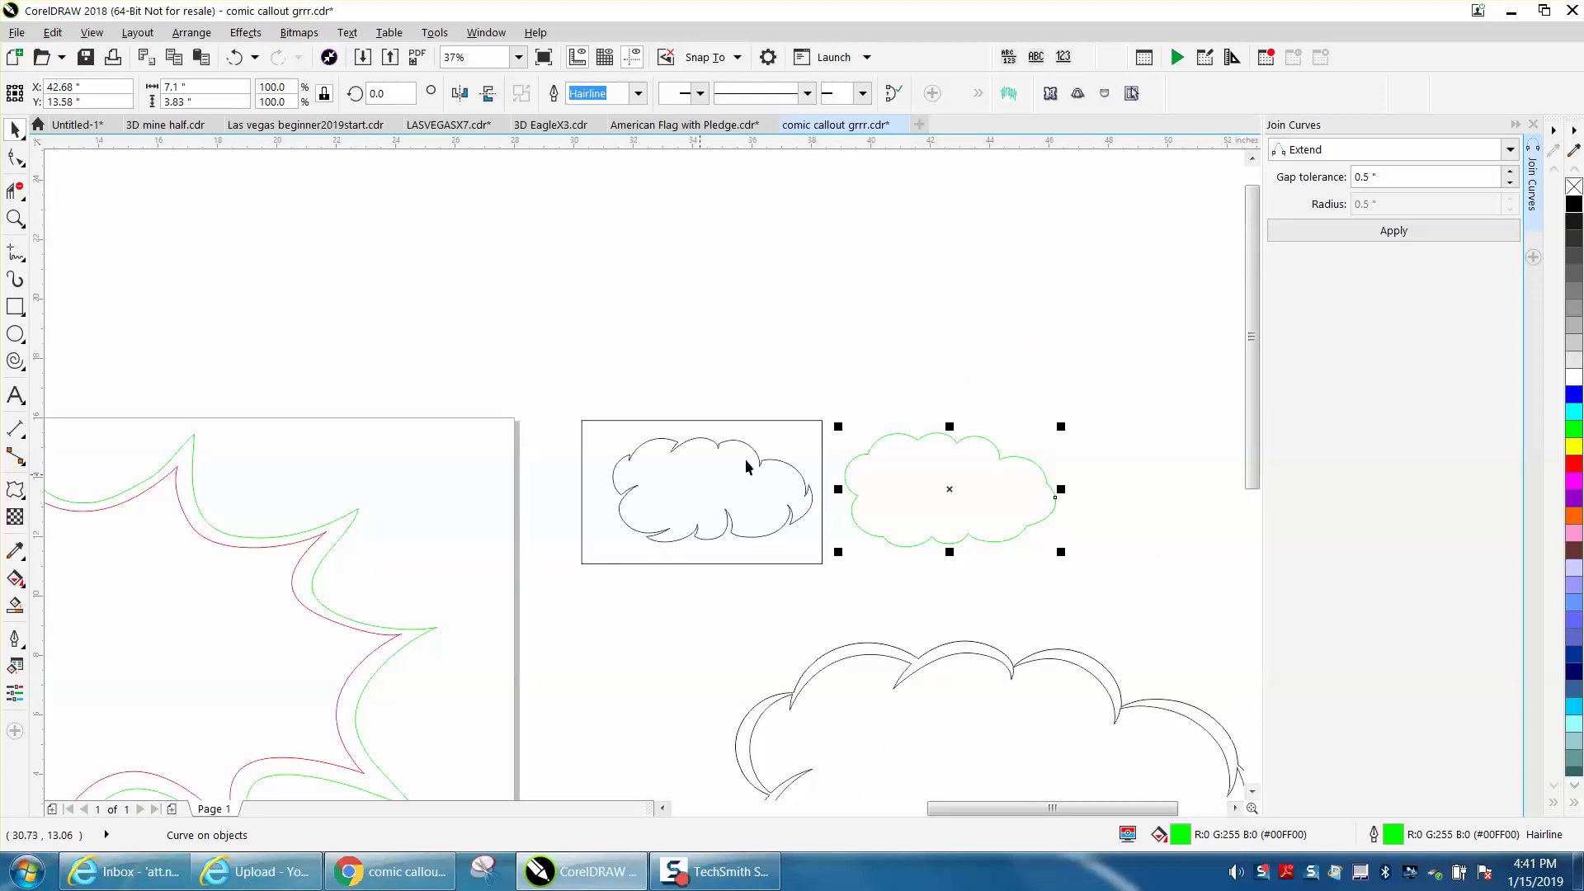
{"action": "left_click", "coordinate": [822, 452]}
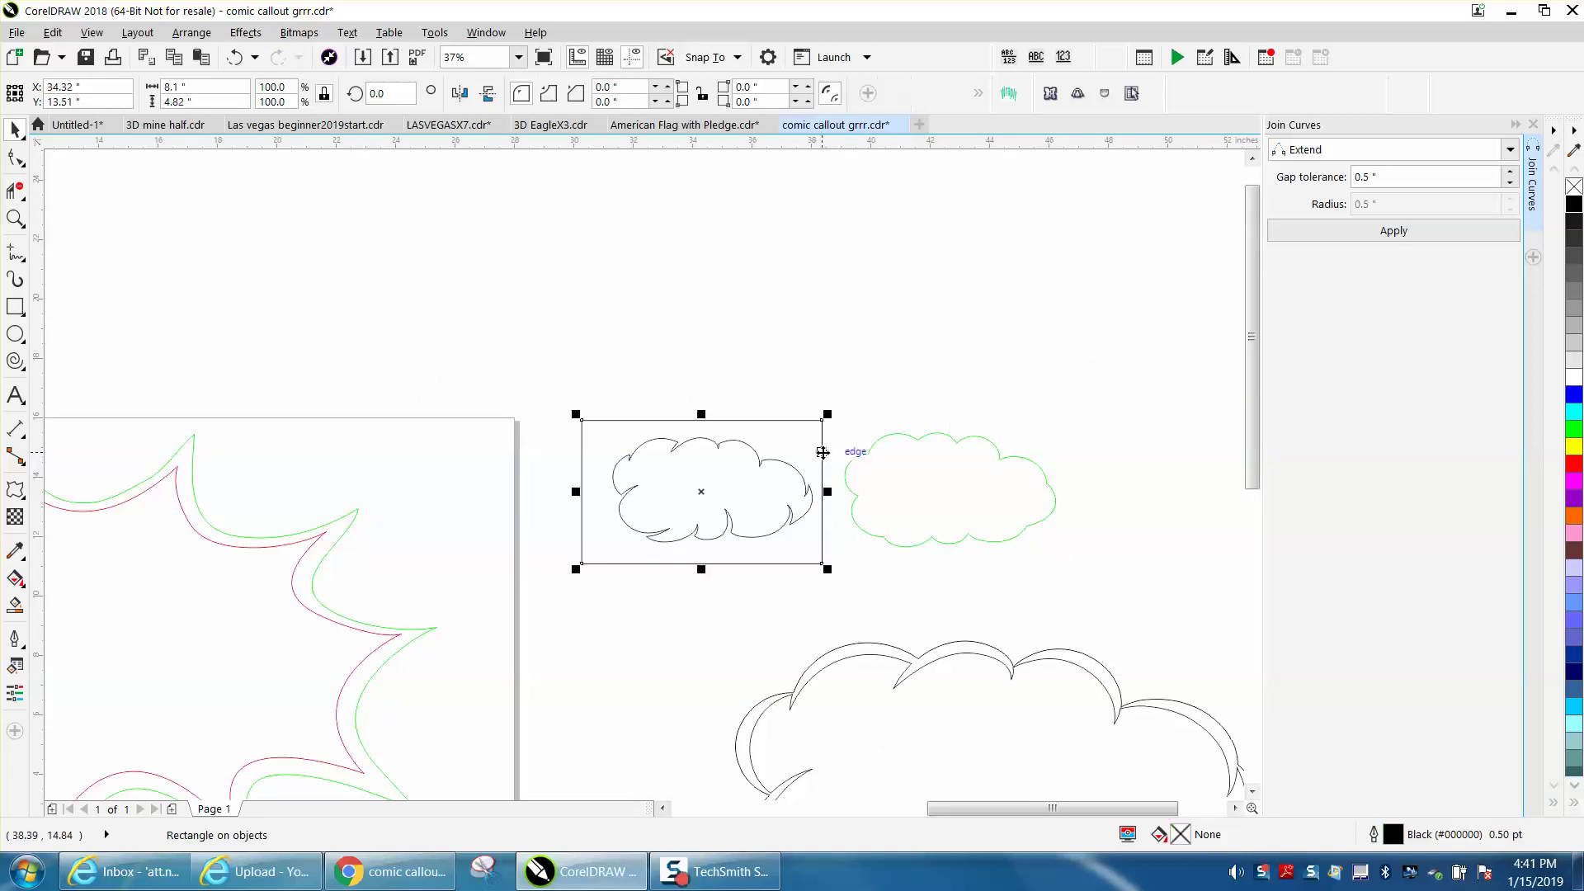
{"action": "key", "text": "Right"}
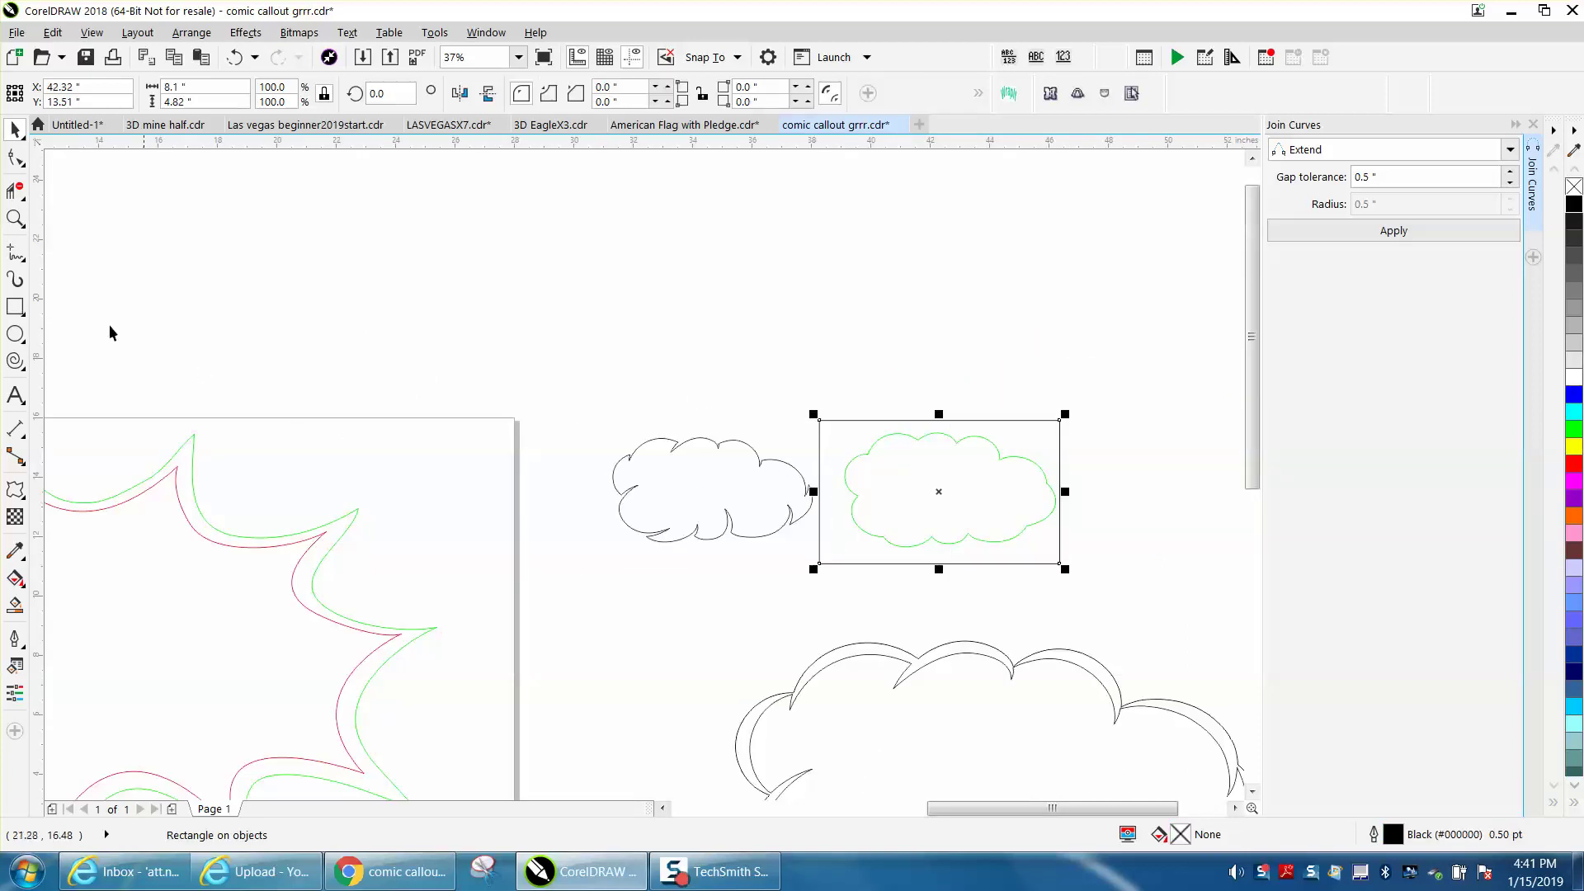
- Smart Fill the area inside the green outline with black and no outline
{"action": "left_click", "coordinate": [15, 218]}
{"action": "left_click_drag", "start_coordinate": [806, 407], "coordinate": [1151, 595]}
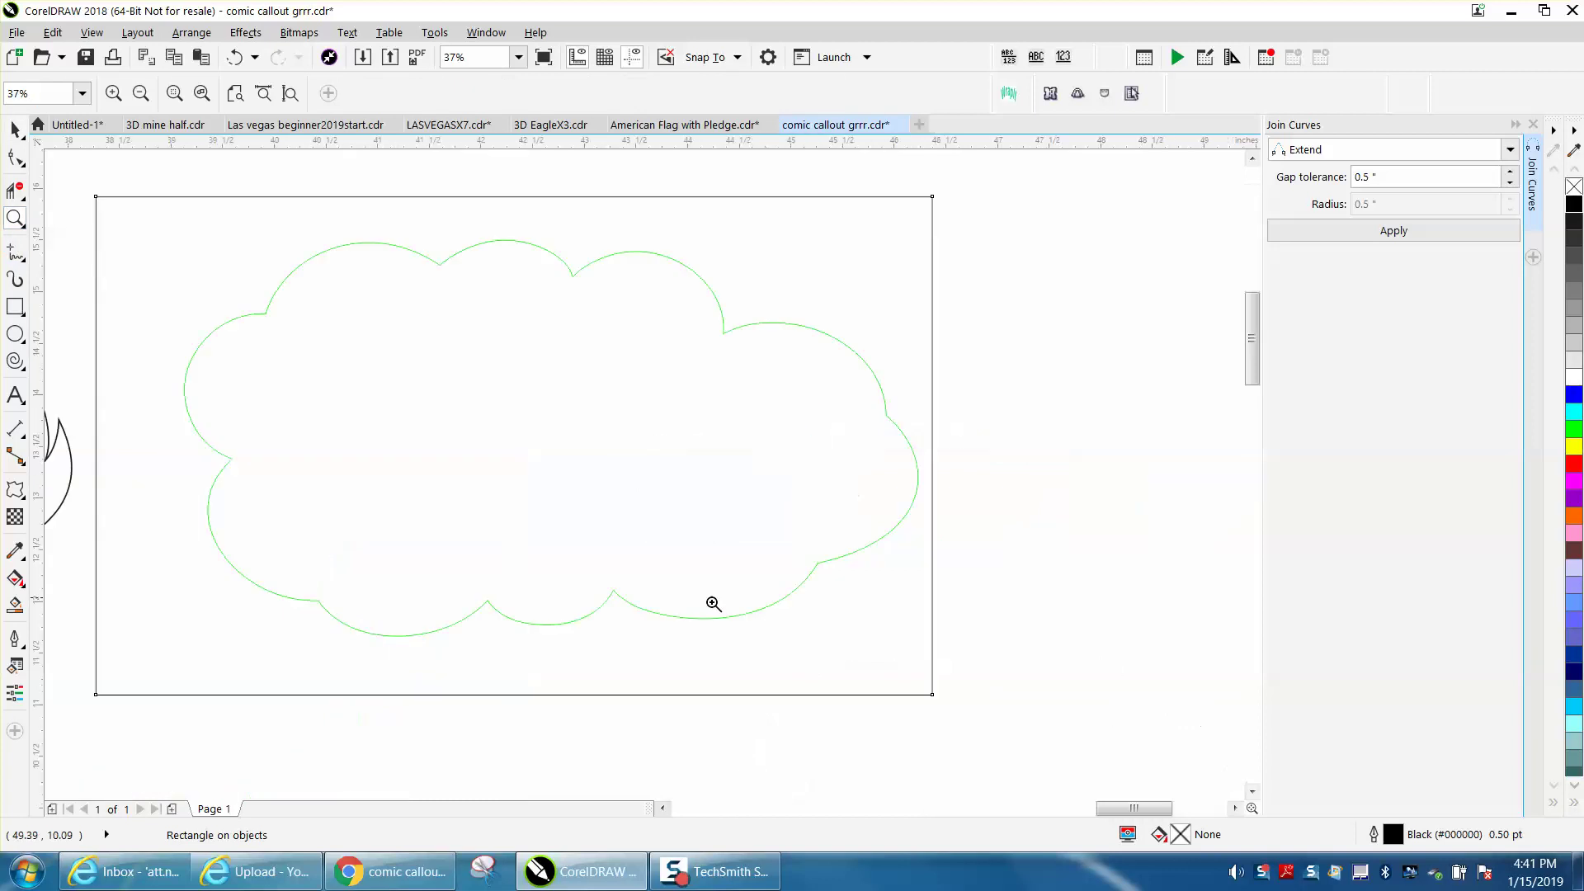
{"action": "left_click", "coordinate": [14, 605]}
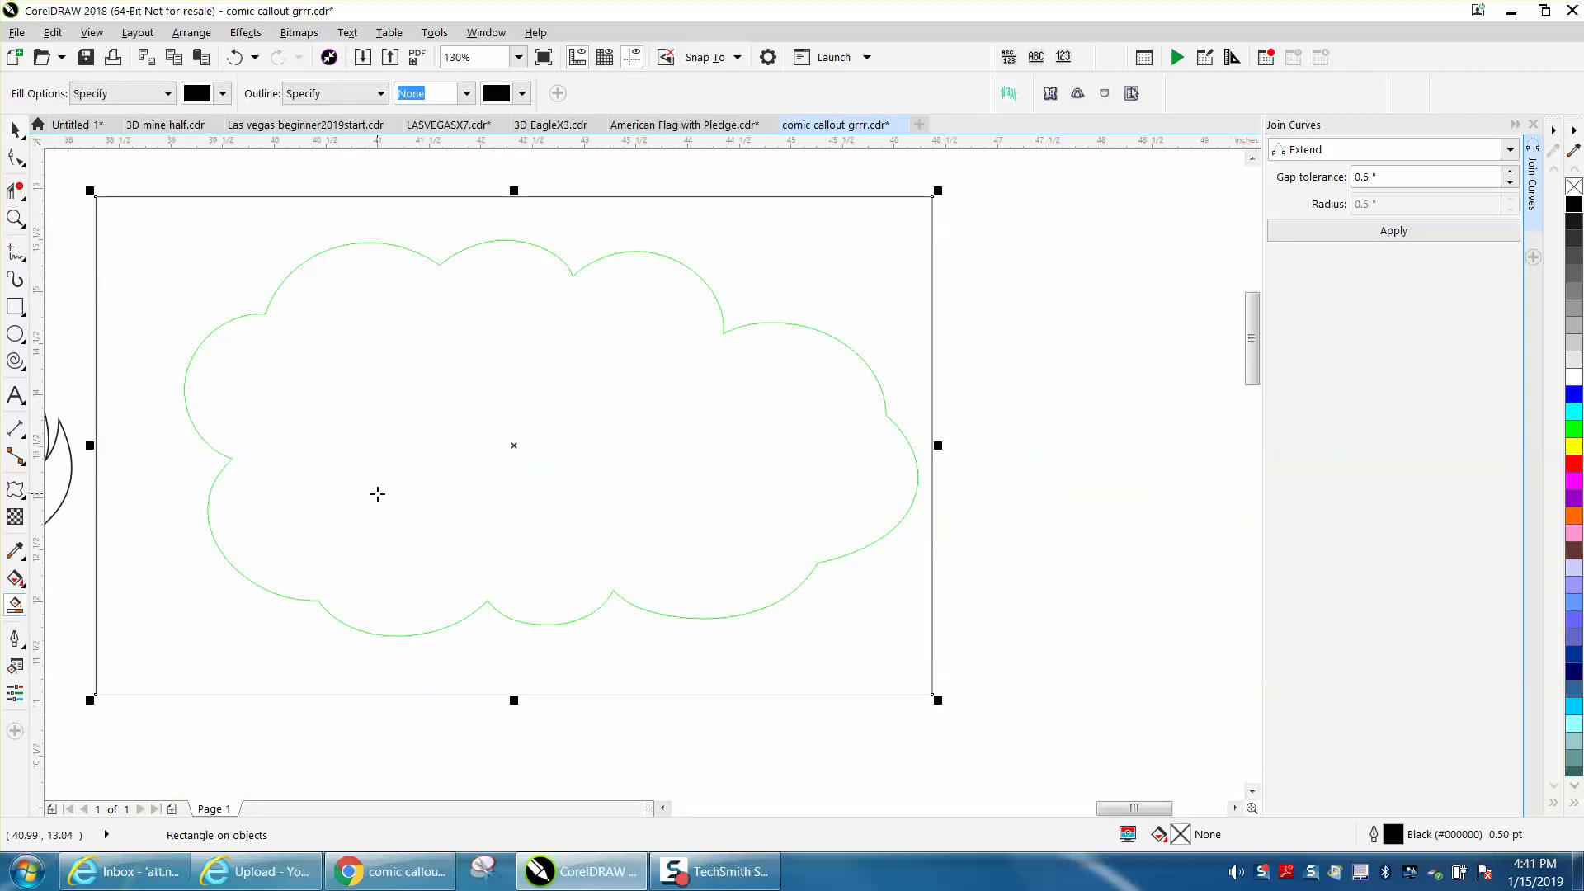
{"action": "left_click", "coordinate": [376, 493]}
{"action": "scroll", "coordinate": [441, 508], "scroll_direction": "down", "scroll_amount": 2}
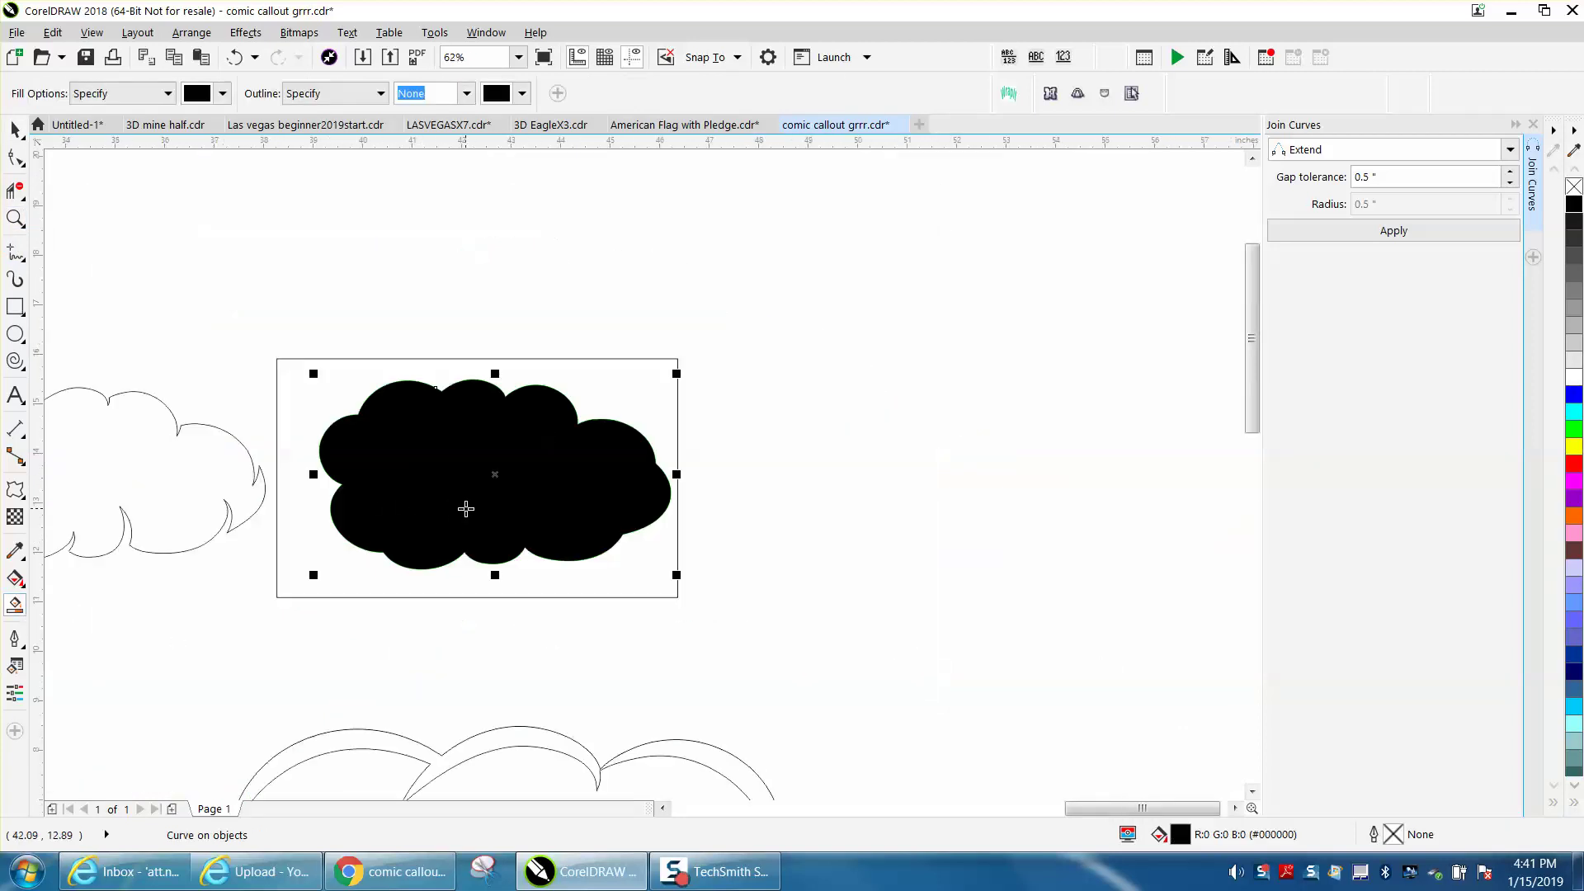
{"action": "scroll", "coordinate": [246, 503], "scroll_direction": "down", "scroll_amount": 1}
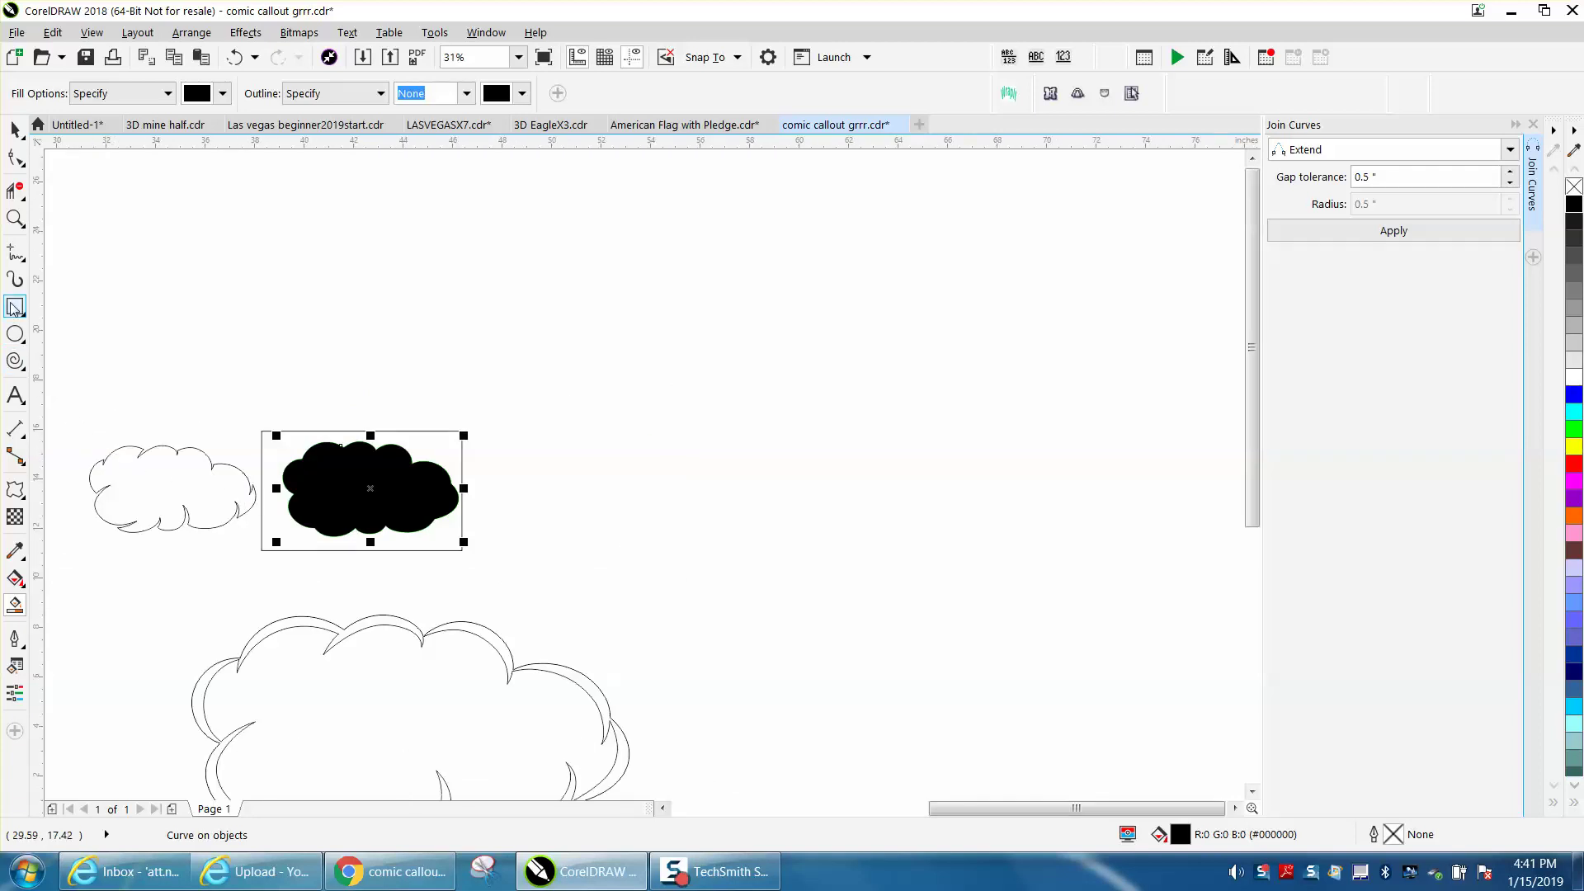
- Move the rectangle from the black-filled cloud back around the unfilled black-outlined cloud
{"action": "left_click", "coordinate": [15, 217]}
{"action": "left_click_drag", "start_coordinate": [289, 537], "coordinate": [364, 548]}
{"action": "left_click_drag", "start_coordinate": [236, 620], "coordinate": [369, 691]}
{"action": "scroll", "coordinate": [387, 622], "scroll_direction": "down", "scroll_amount": 1}
{"action": "scroll", "coordinate": [595, 624], "scroll_direction": "down", "scroll_amount": 1}
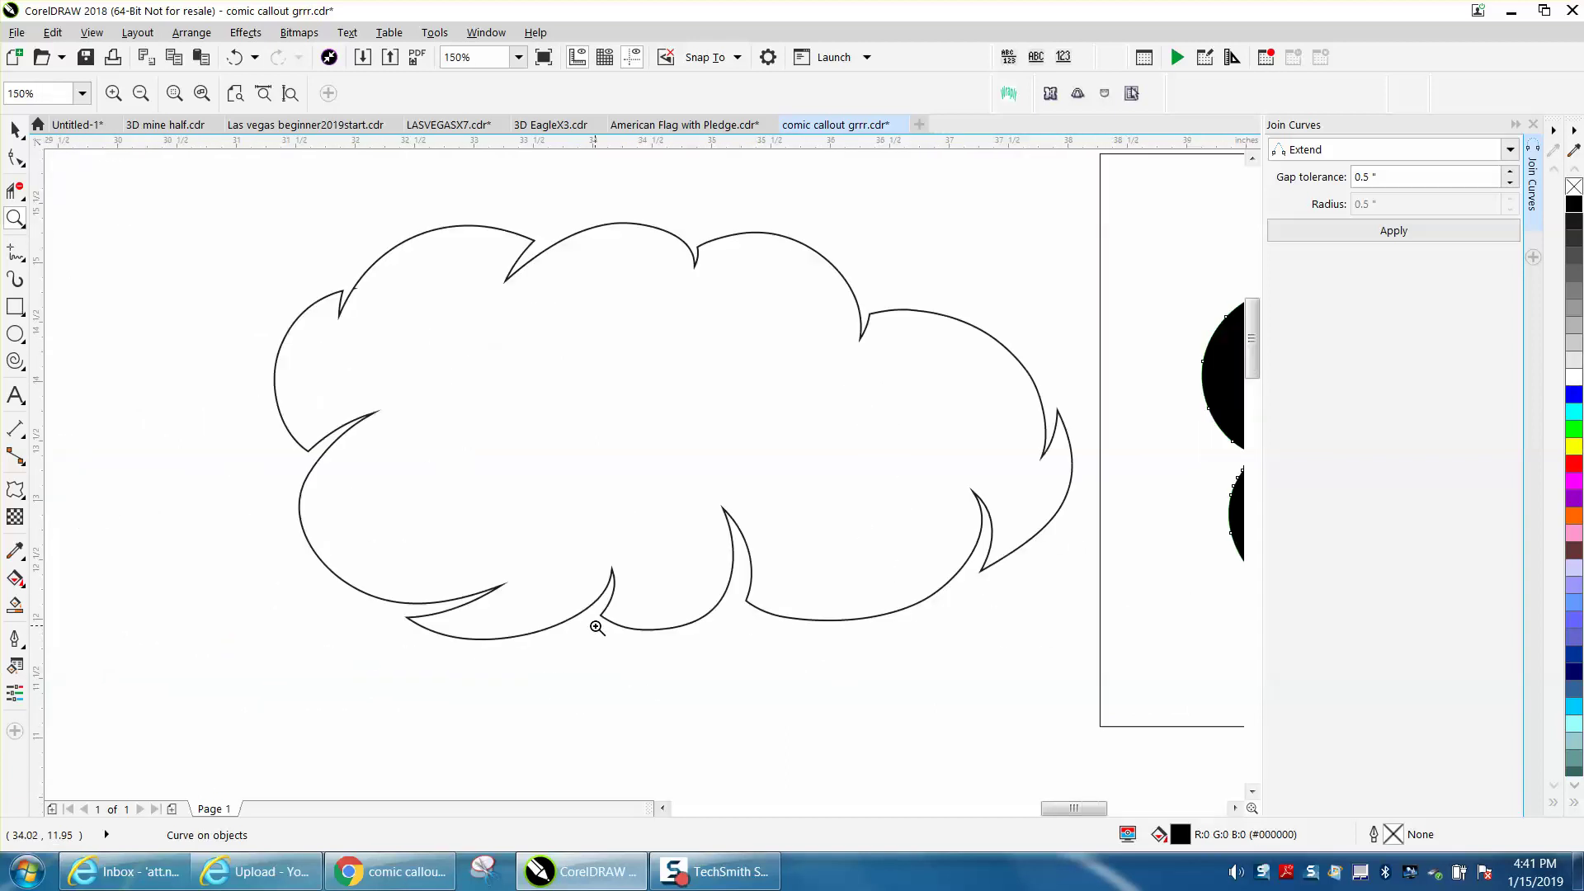
{"action": "scroll", "coordinate": [430, 604], "scroll_direction": "down", "scroll_amount": 1}
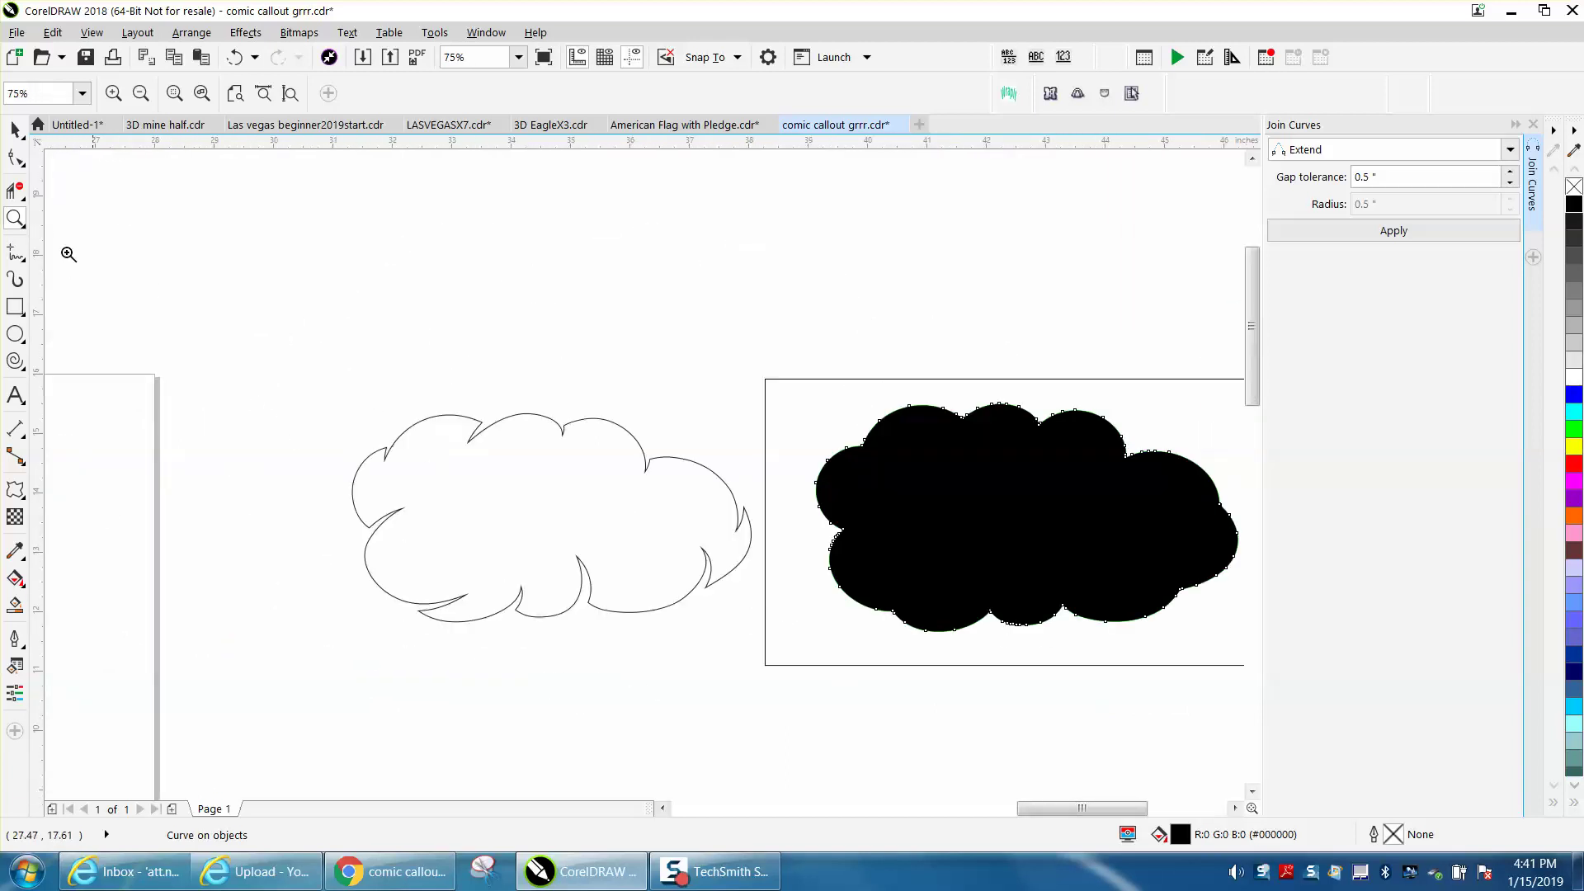
{"action": "left_click", "coordinate": [15, 129]}
{"action": "left_click_drag", "start_coordinate": [772, 397], "coordinate": [305, 396]}
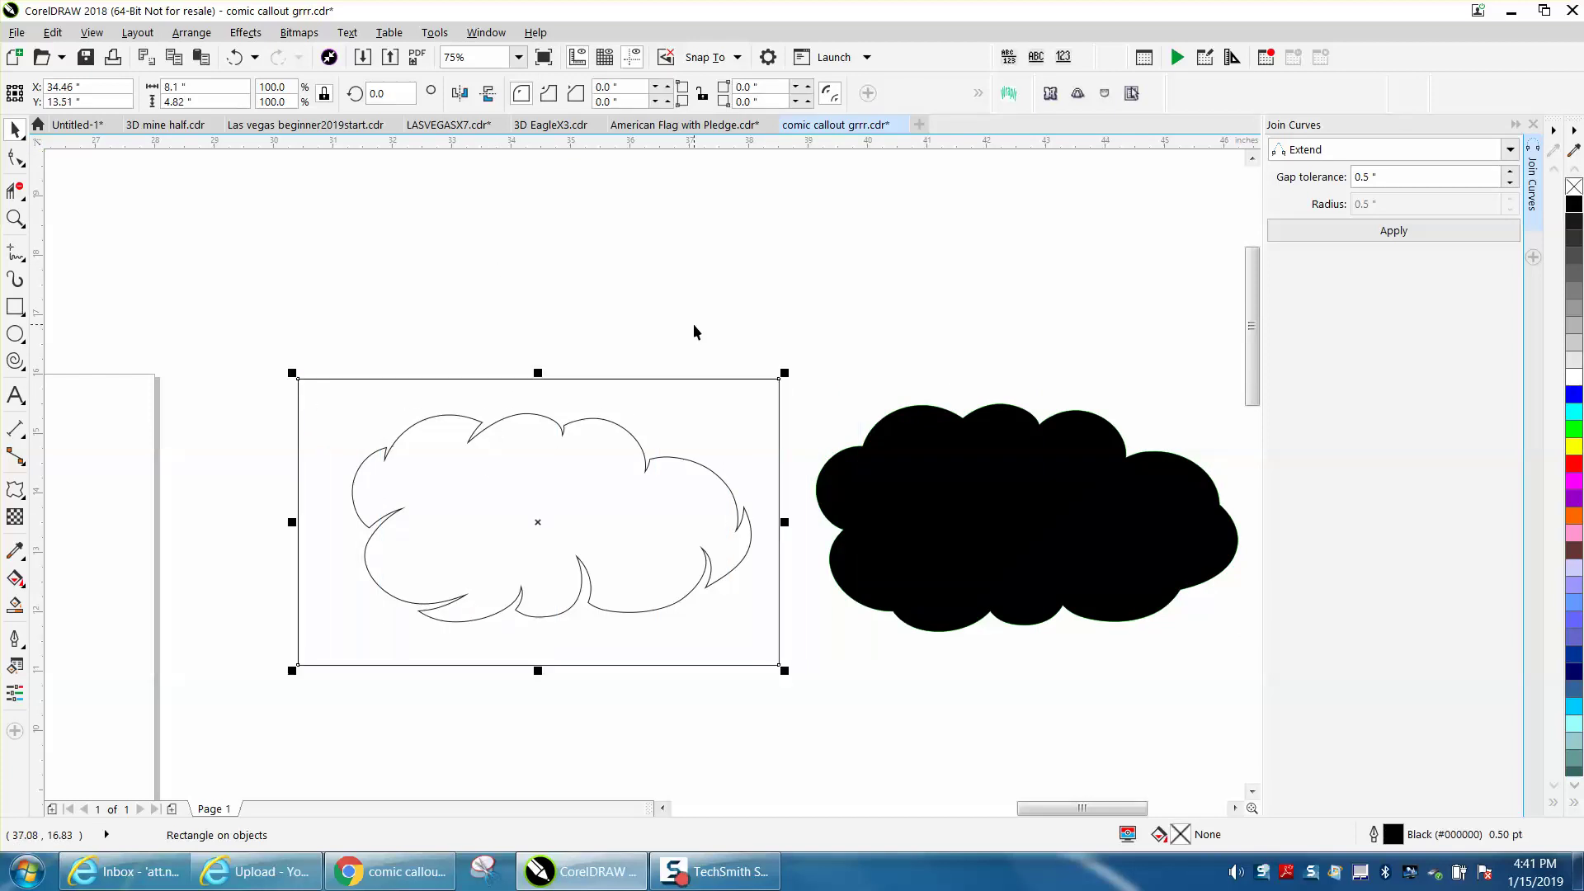
- Draw two crossing freehand lines over the black-outlined cloud, one top to bottom and one about 6.8" wide across it
{"action": "scroll", "coordinate": [586, 416], "scroll_direction": "down", "scroll_amount": 4}
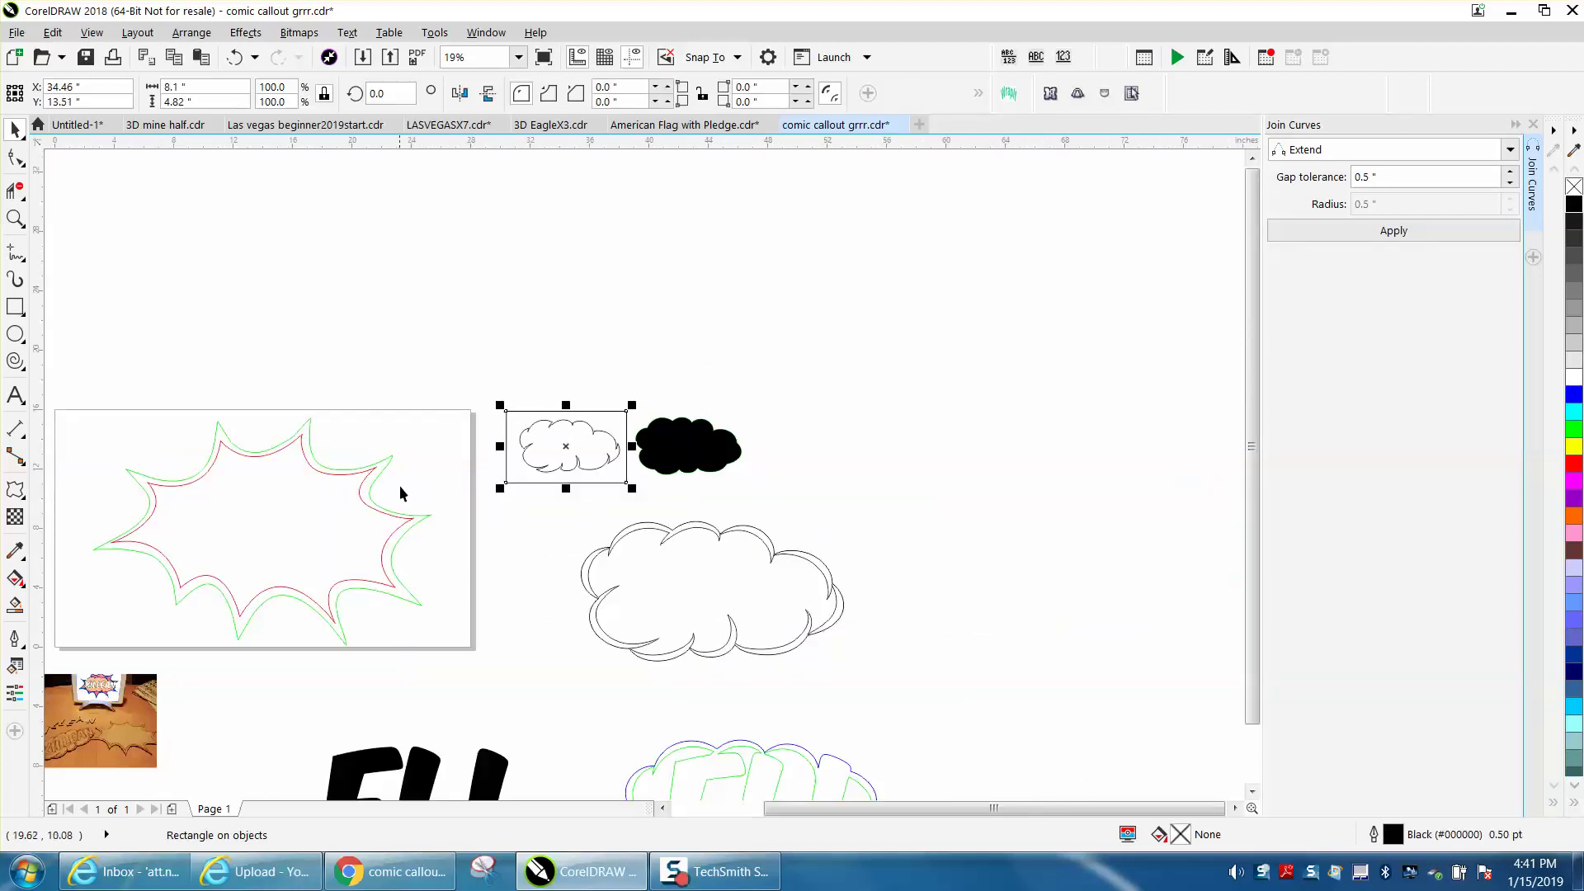
{"action": "left_click", "coordinate": [15, 219]}
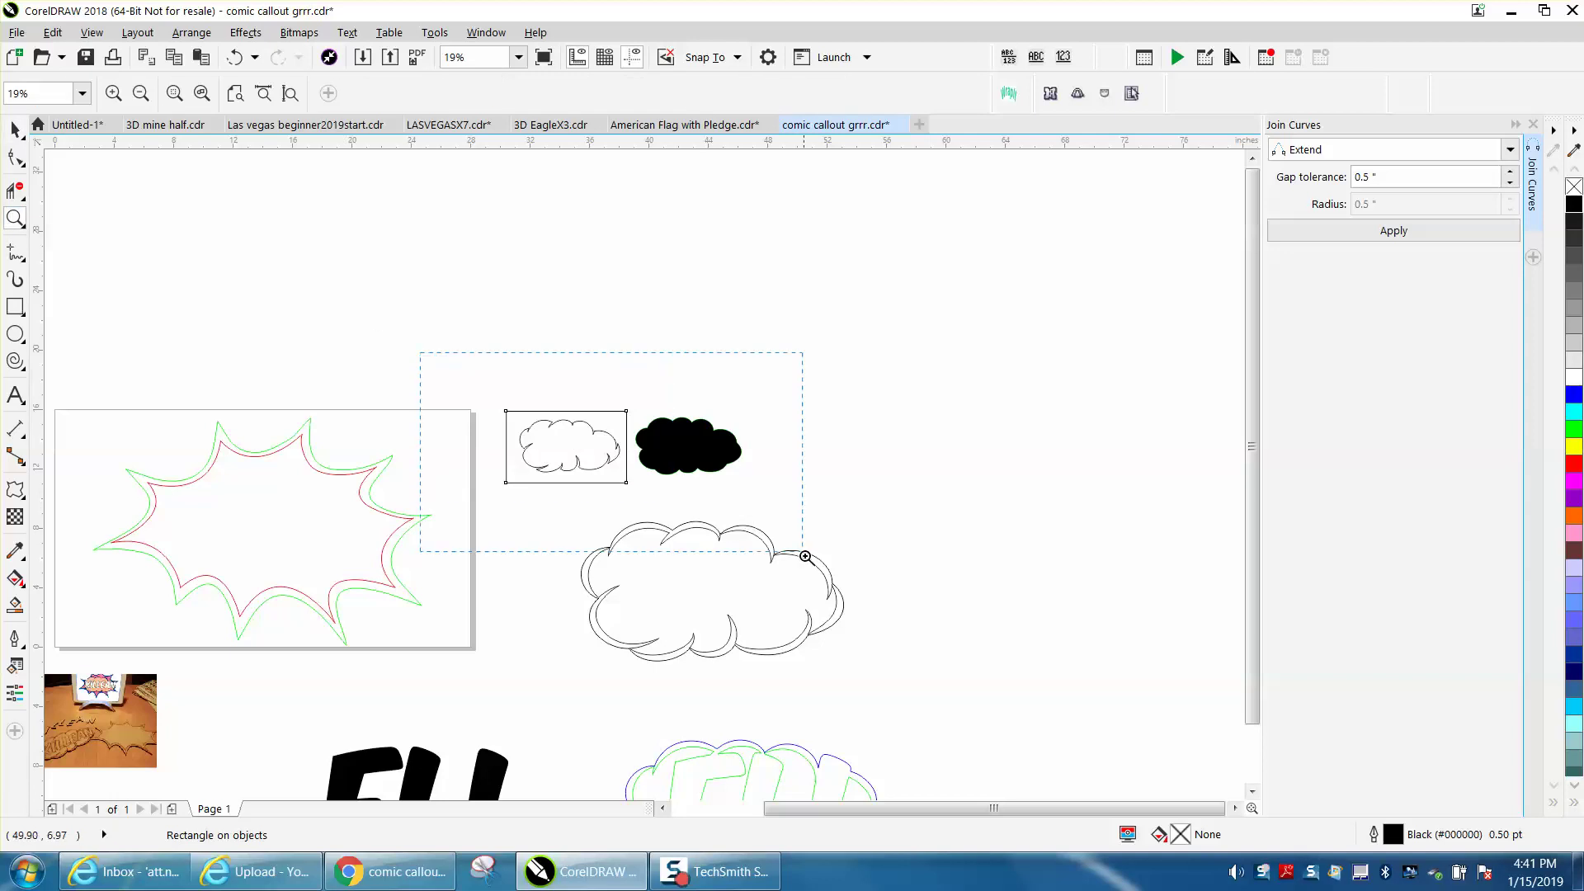
{"action": "left_click_drag", "start_coordinate": [805, 556], "coordinate": [805, 557]}
{"action": "left_click", "coordinate": [15, 251]}
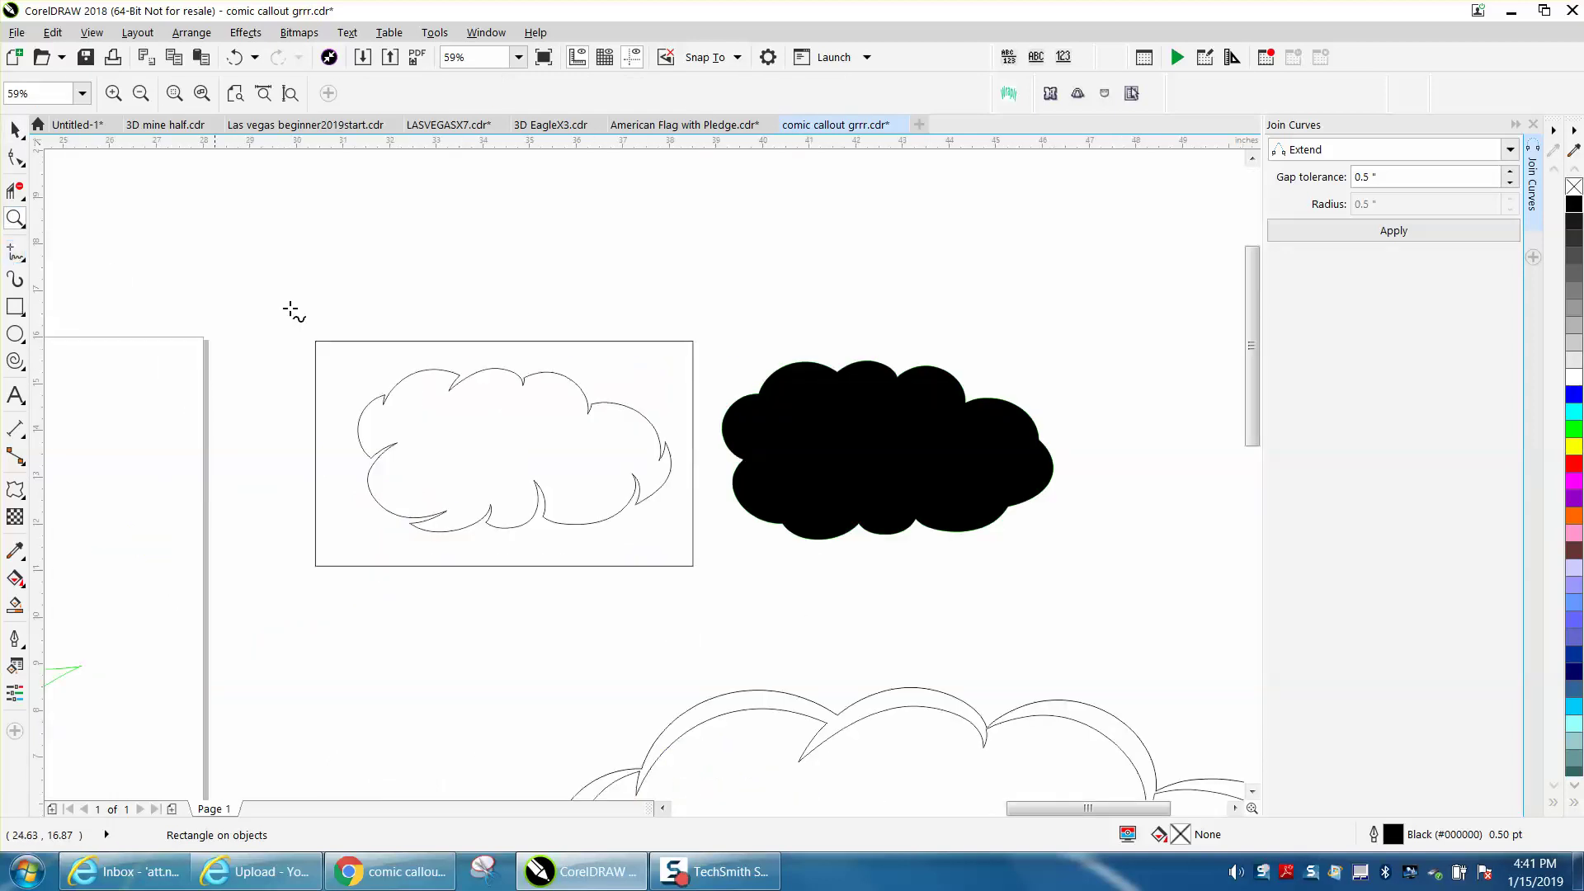
{"action": "mouse_move", "coordinate": [458, 330]}
{"action": "left_mouse_down"}
{"action": "mouse_move", "coordinate": [484, 453]}
{"action": "mouse_move", "coordinate": [560, 584]}
{"action": "left_mouse_up"}
{"action": "left_click_drag", "start_coordinate": [348, 468], "coordinate": [660, 438]}
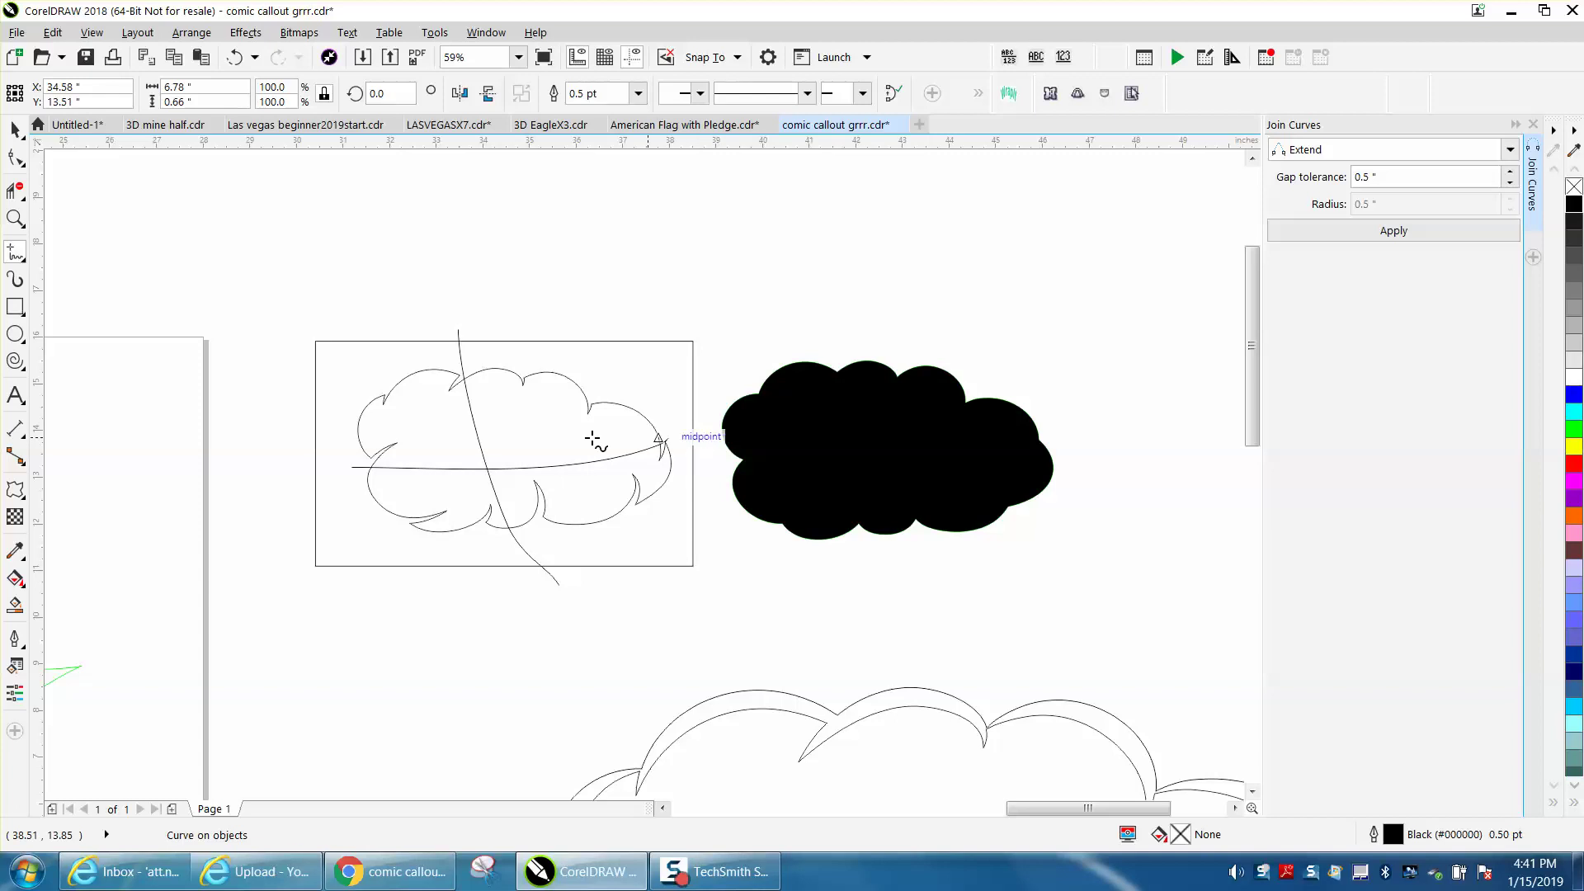
- Smart Fill each of the four sections of the divided cloud with black
{"action": "left_click", "coordinate": [15, 606]}
{"action": "left_click", "coordinate": [437, 443]}
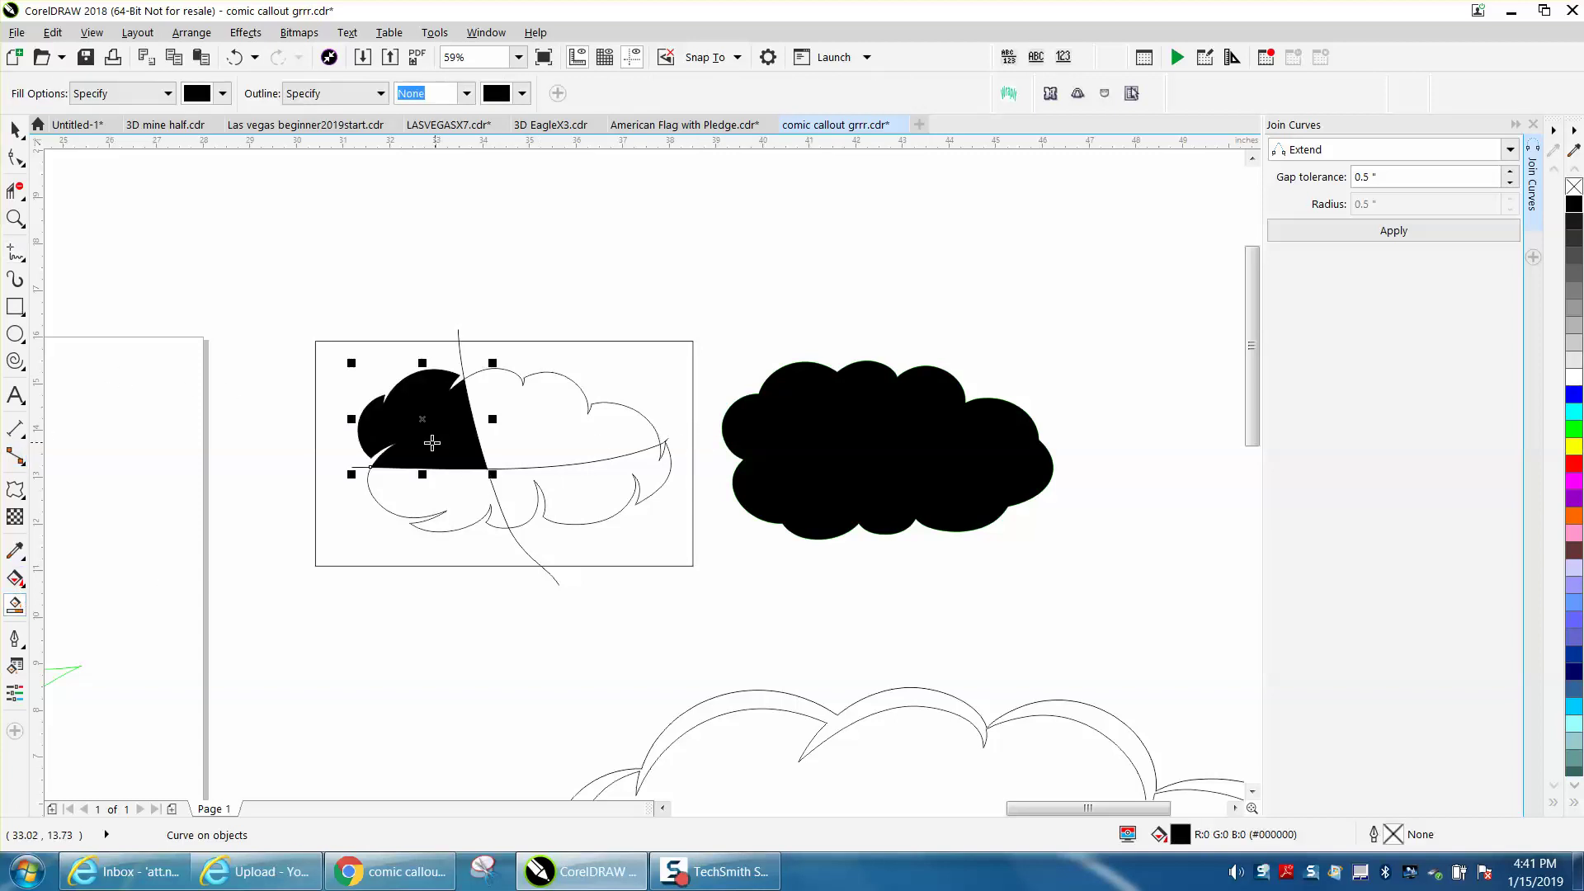
{"action": "left_click", "coordinate": [446, 493]}
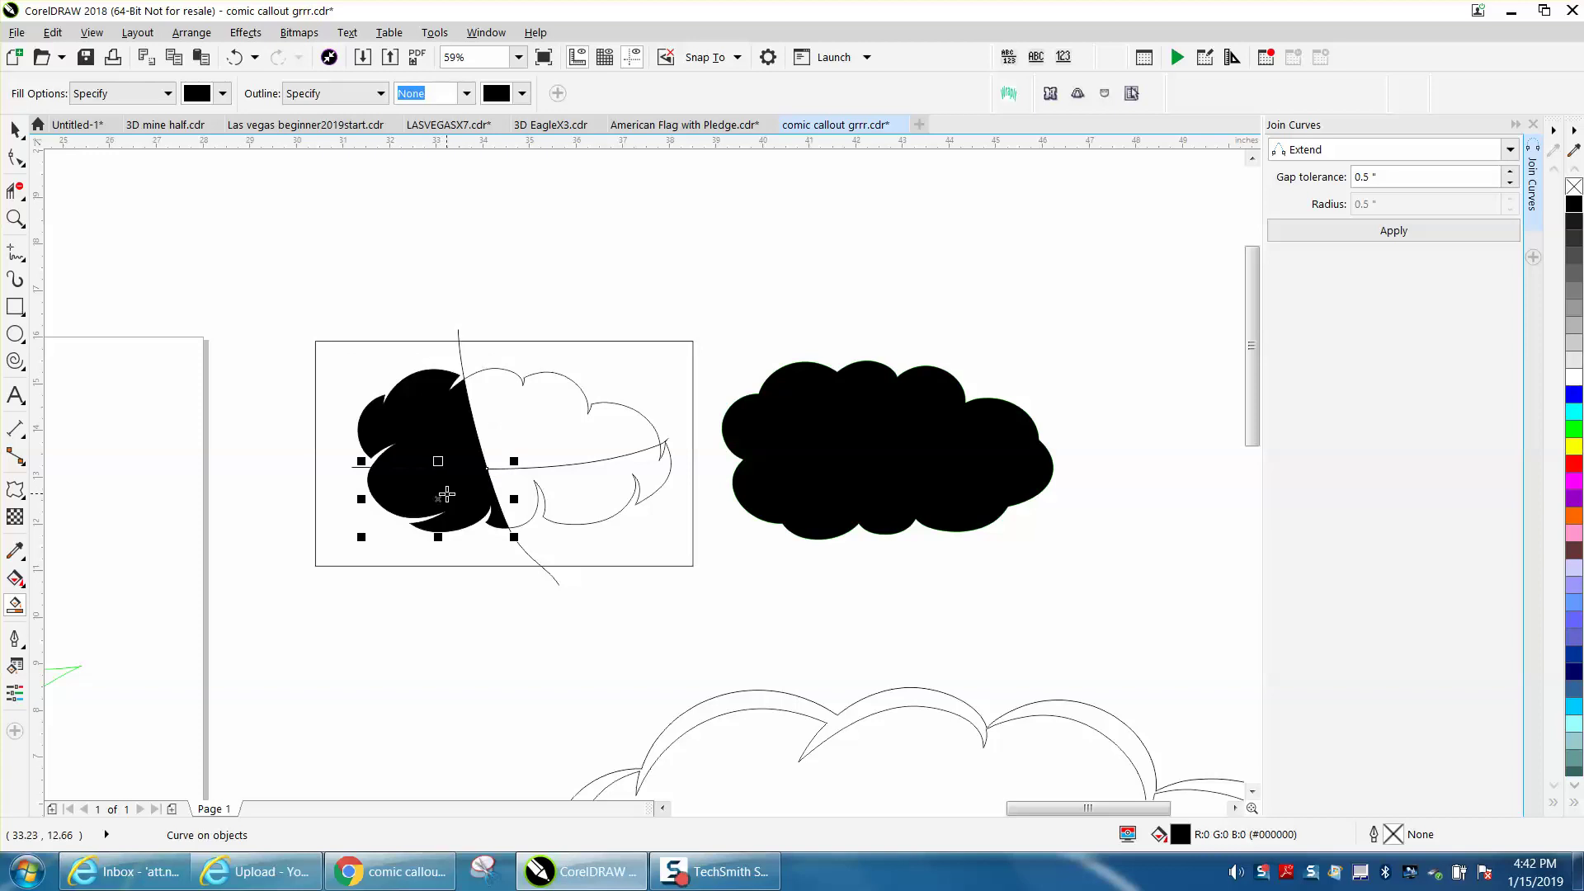
{"action": "left_click", "coordinate": [534, 447]}
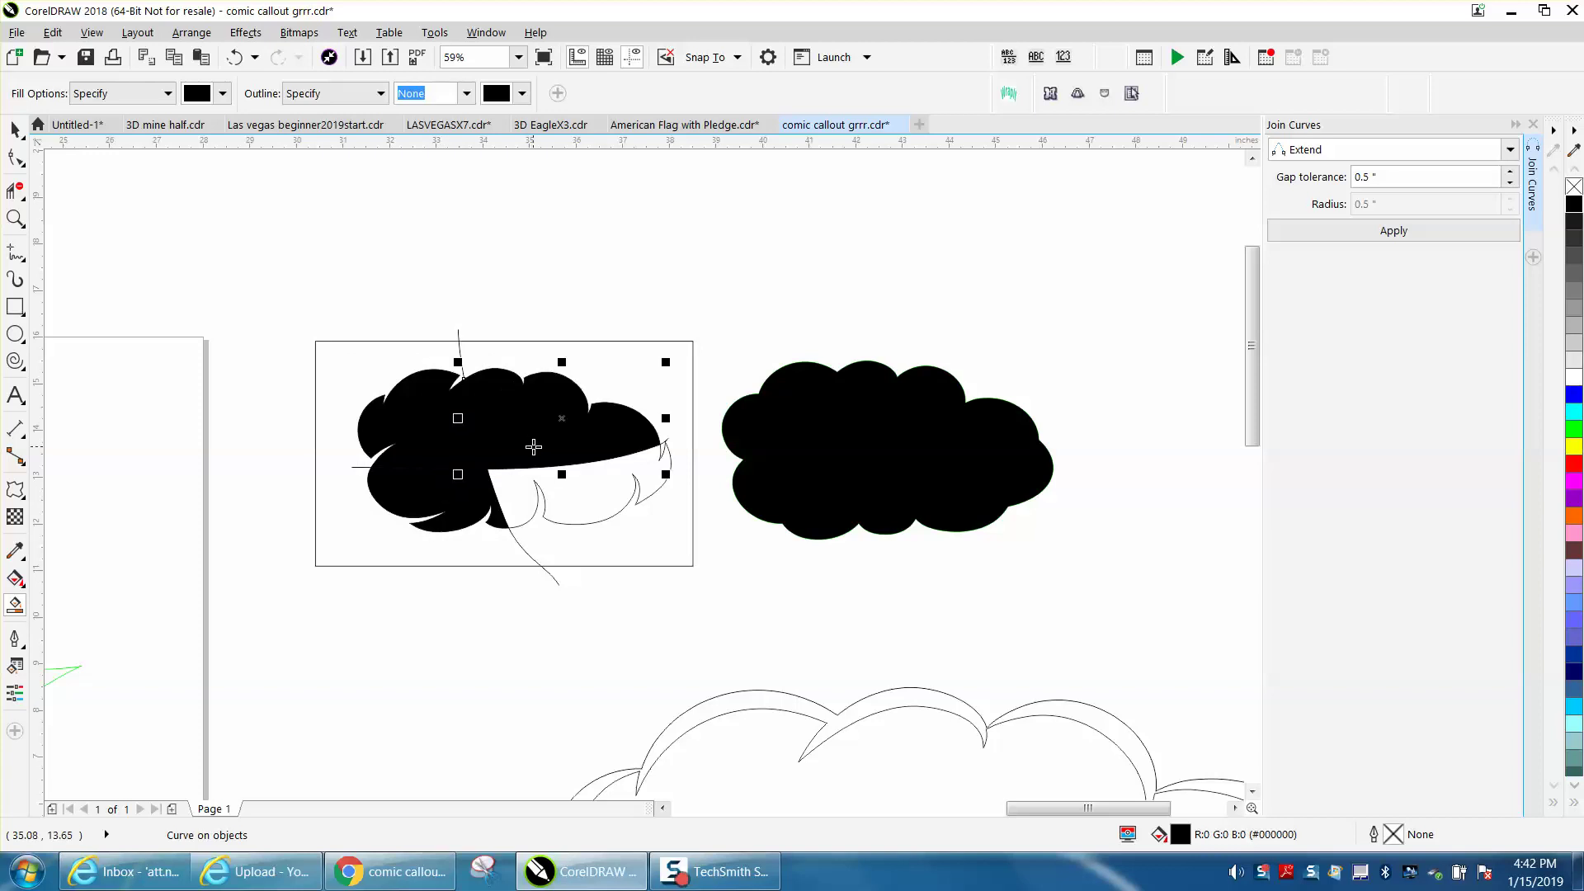
{"action": "left_click", "coordinate": [594, 494]}
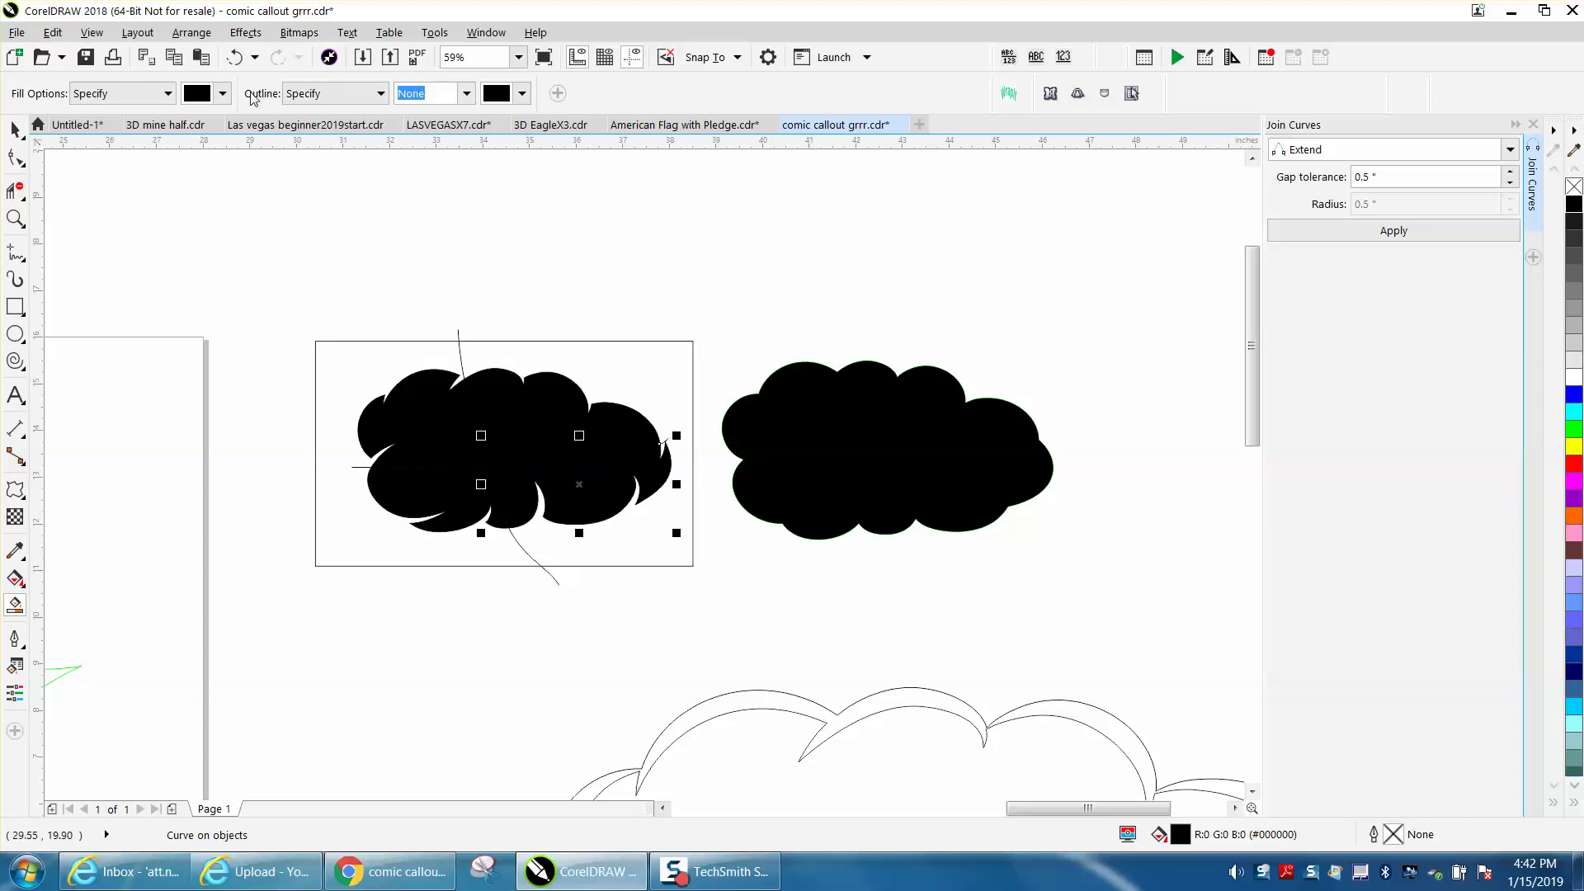
- Undo the four section fills in the divided cloud
{"action": "left_click", "coordinate": [236, 58]}
{"action": "left_click", "coordinate": [236, 58]}
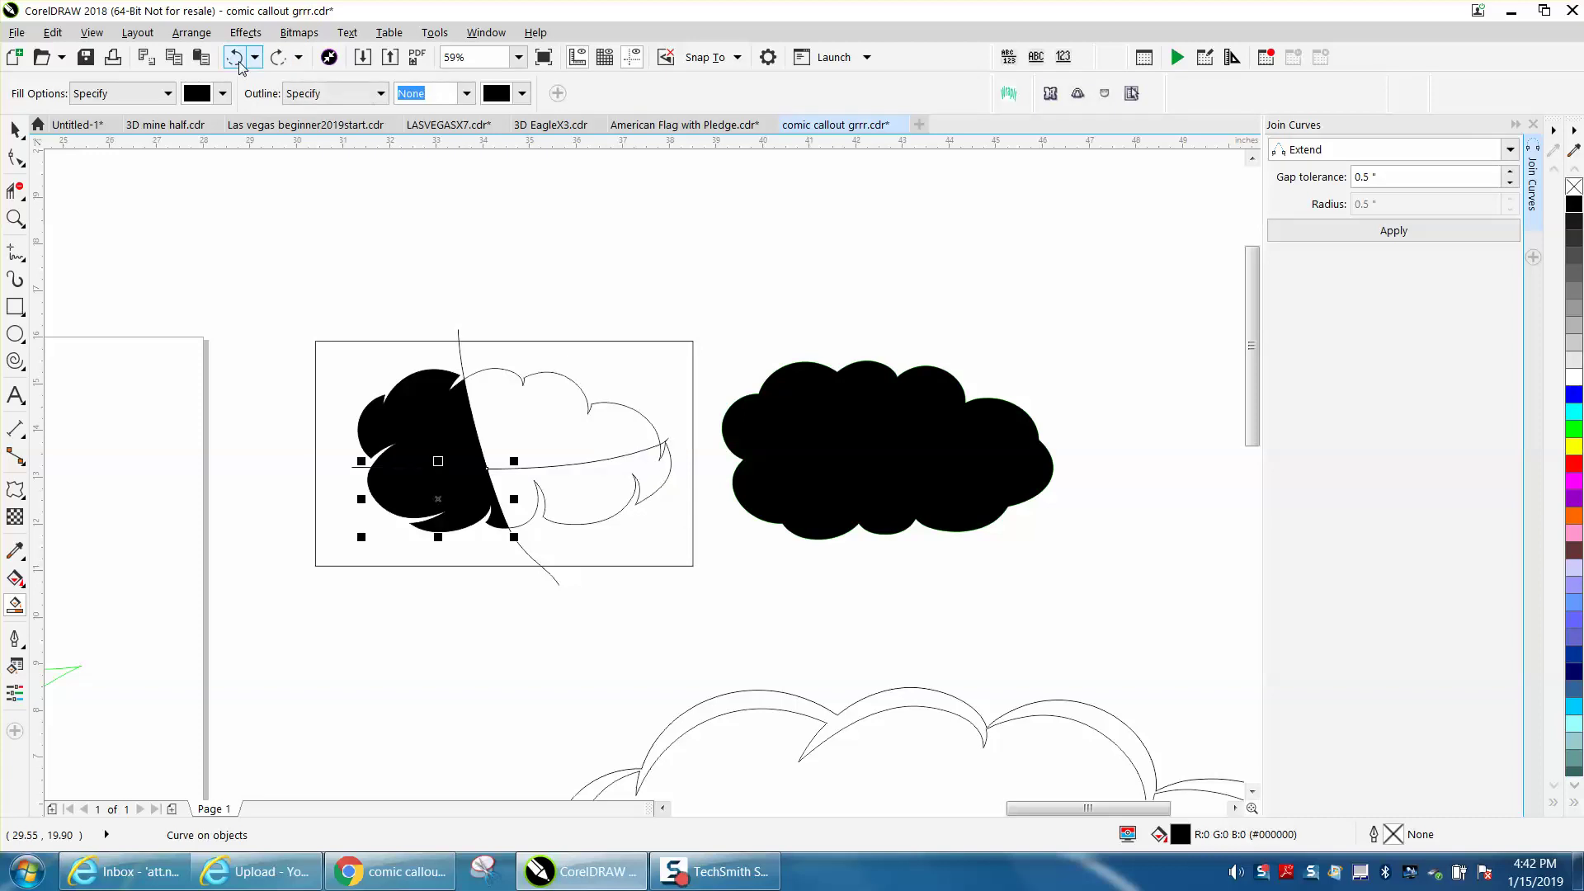
{"action": "left_click", "coordinate": [236, 57]}
{"action": "left_click", "coordinate": [236, 57]}
- Delete both freehand dividing lines and undo the black fill of the whole cloud interior
{"action": "left_click", "coordinate": [15, 131]}
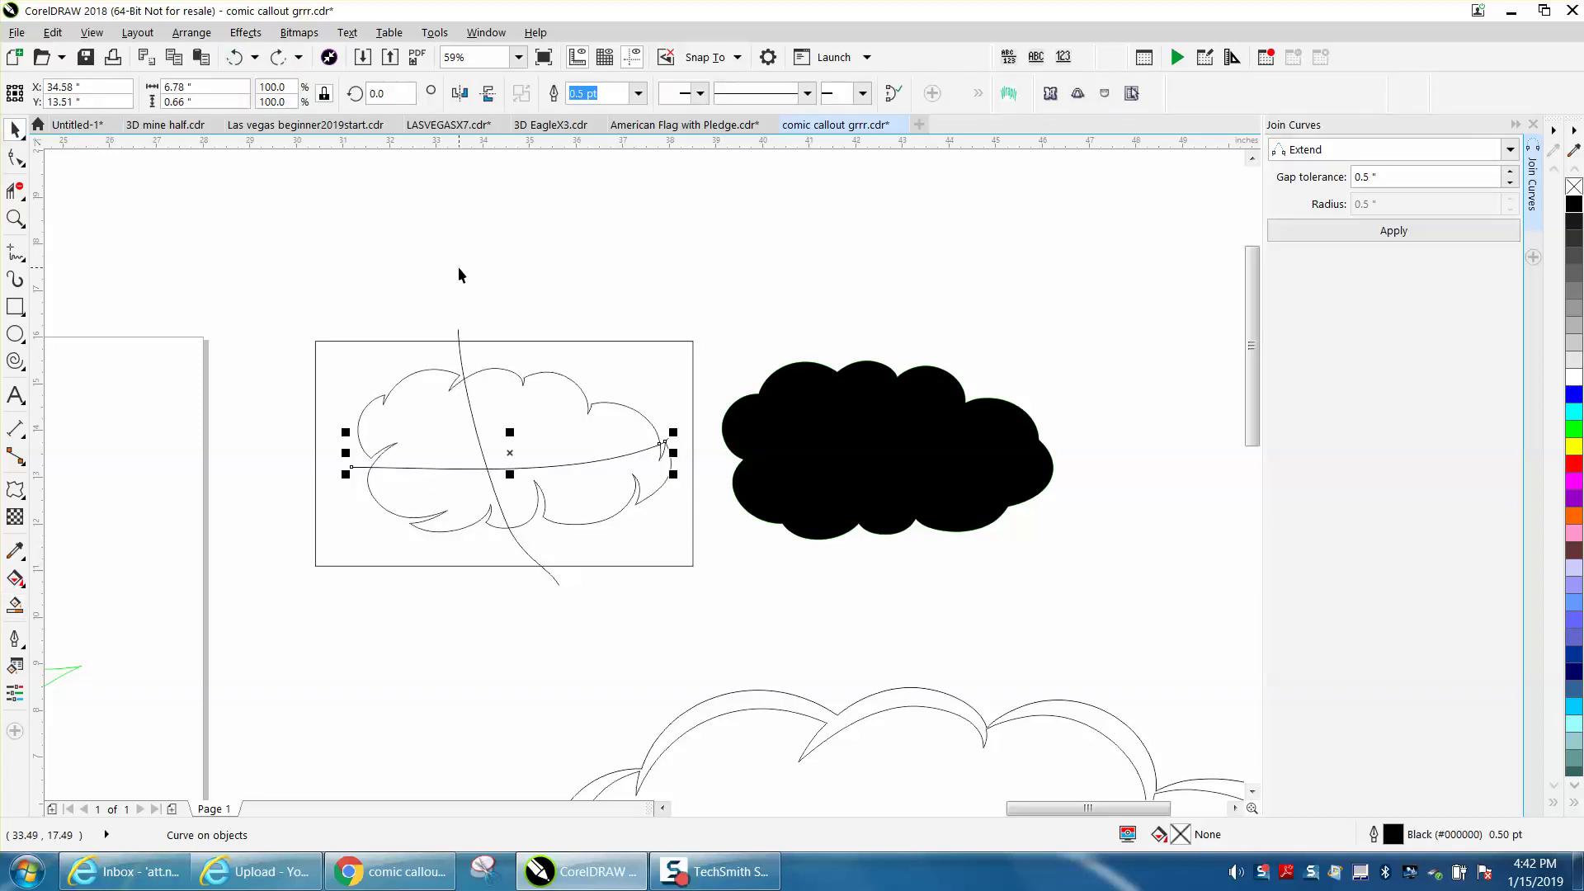
{"action": "left_click", "coordinate": [480, 428]}
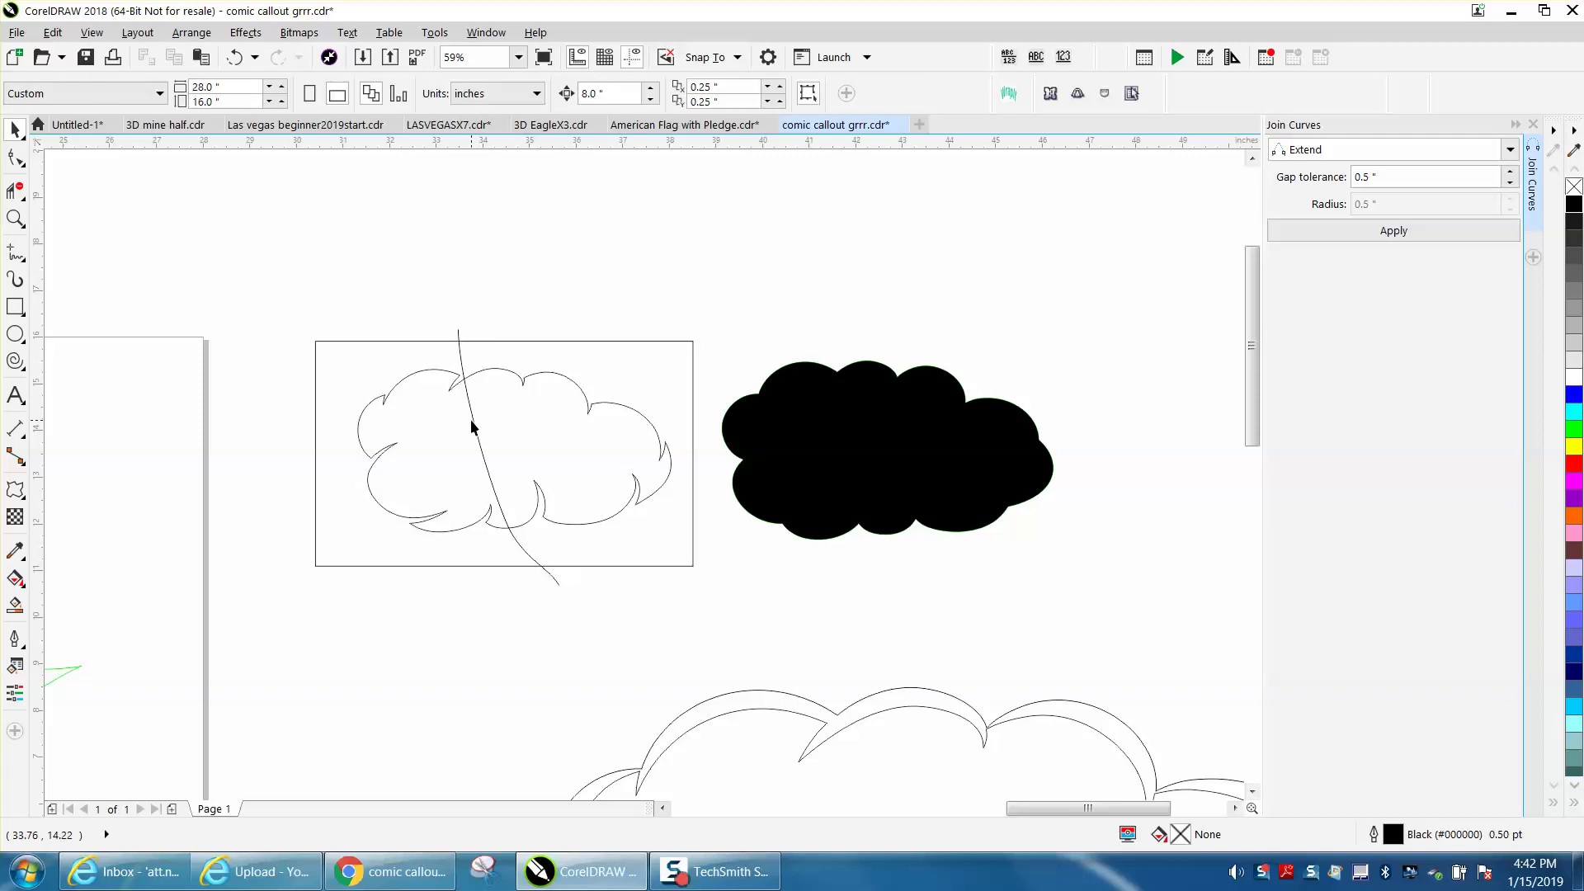
{"action": "left_click", "coordinate": [472, 422]}
{"action": "left_click", "coordinate": [473, 426]}
{"action": "key", "text": "Delete"}
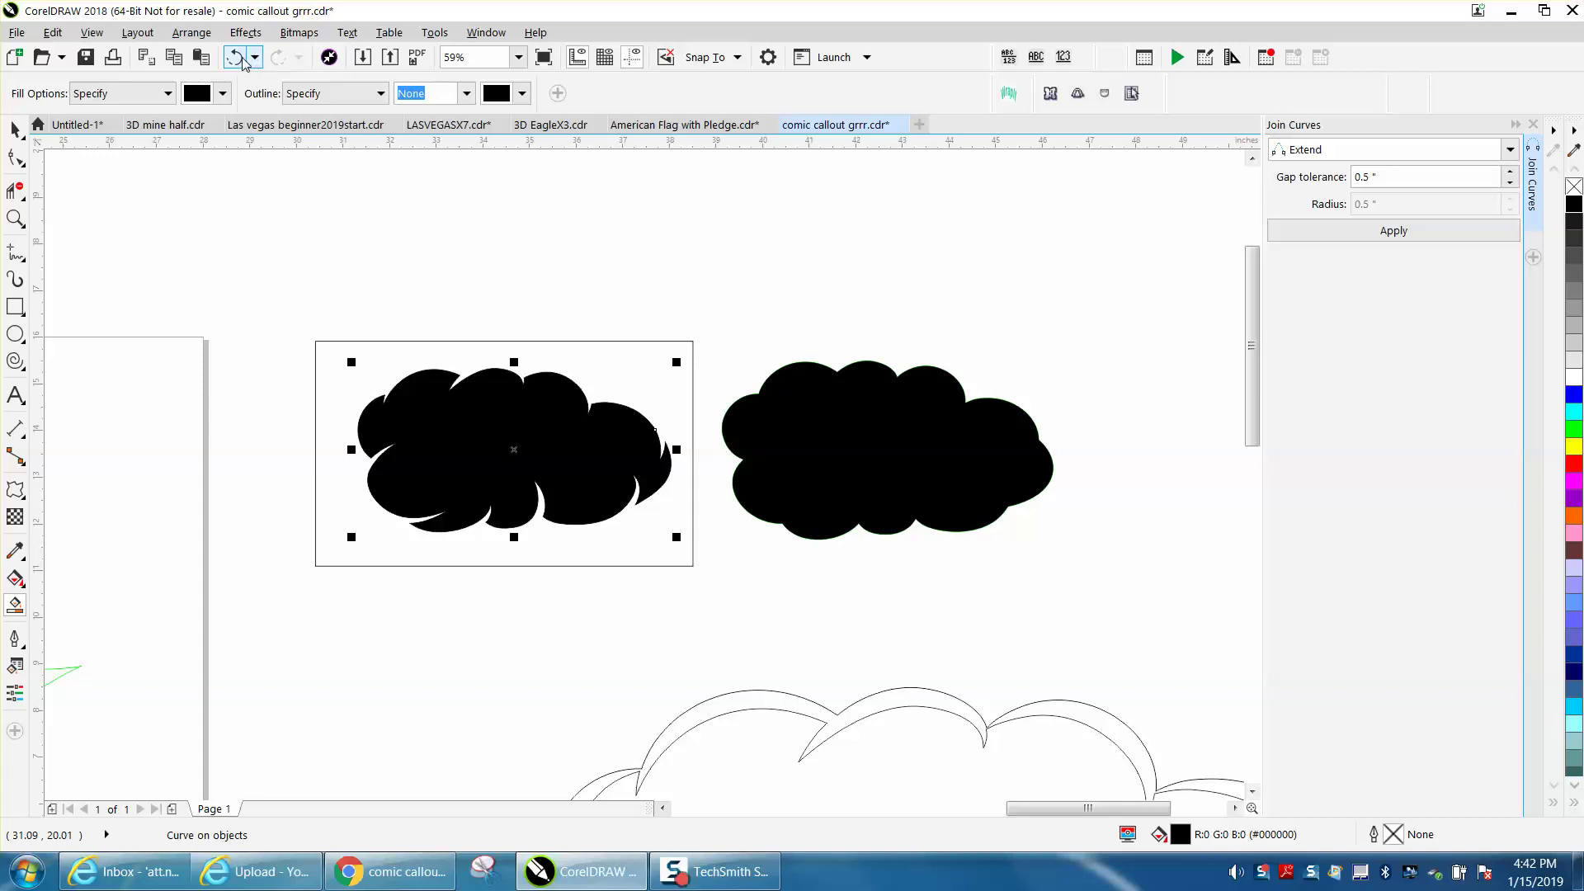
{"action": "left_click", "coordinate": [239, 60]}
- Turn the black-filled cloud copy into an unfilled red outline and nudge it 8" left onto the black-outlined cloud
{"action": "left_click", "coordinate": [15, 130]}
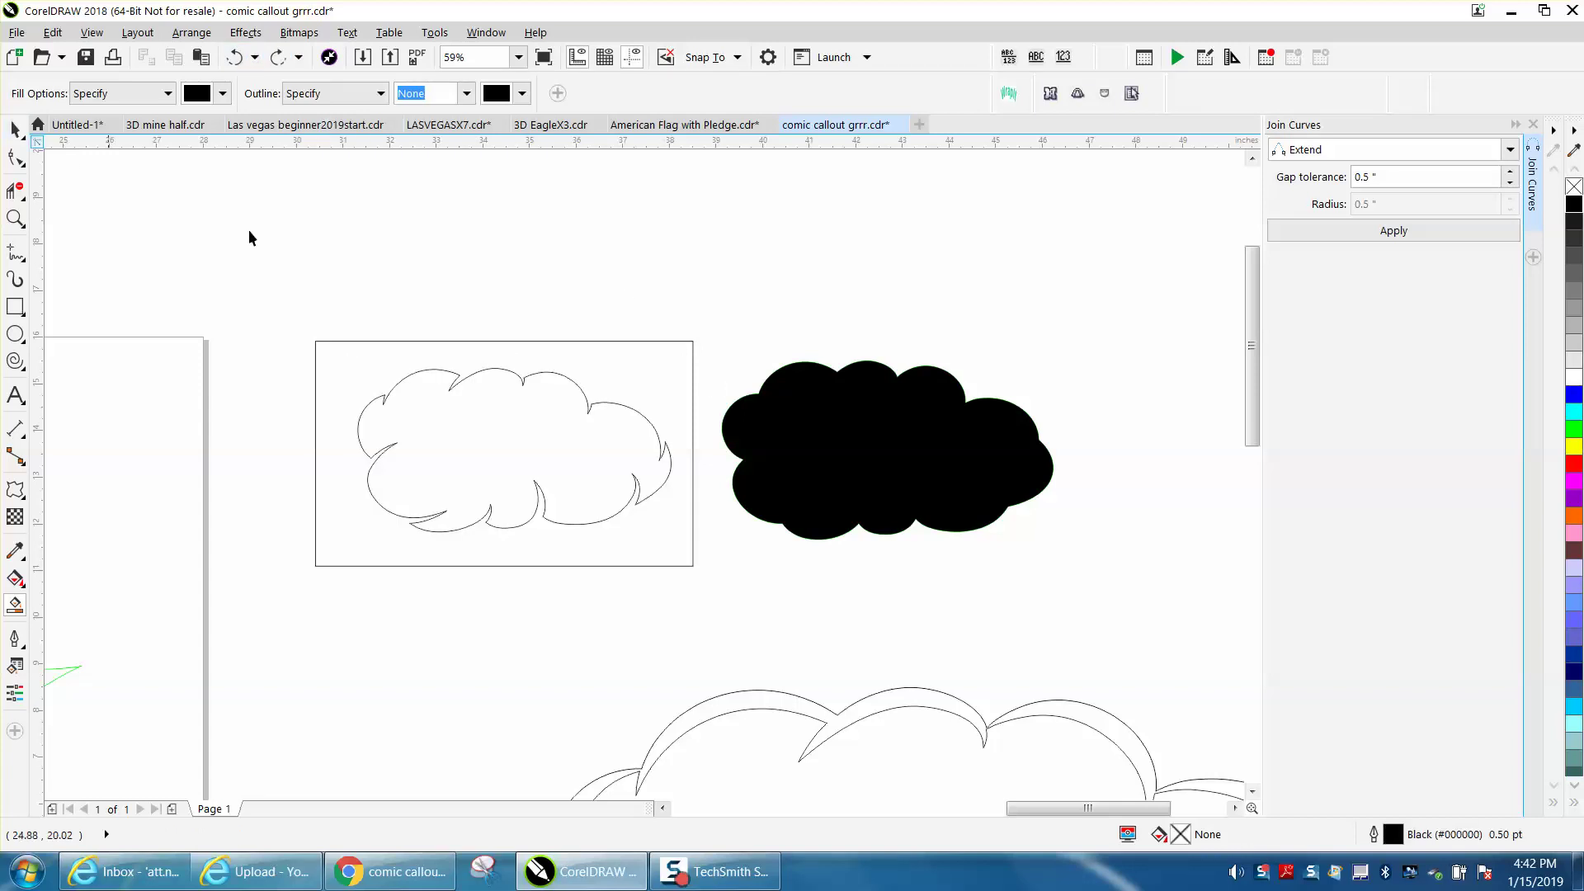
{"action": "left_click", "coordinate": [884, 410]}
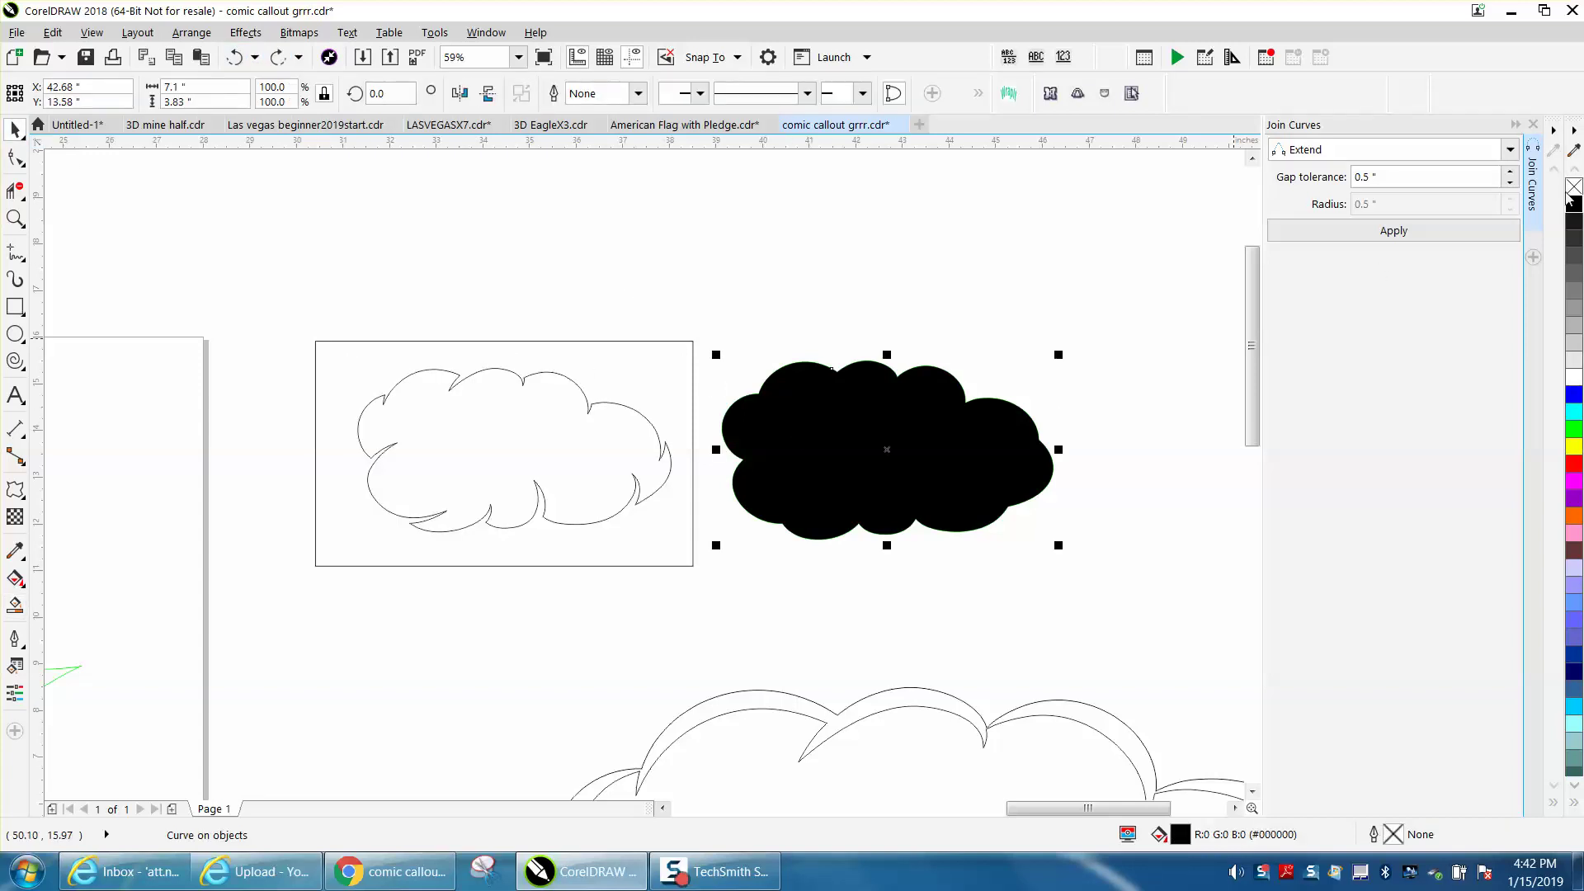
{"action": "left_click", "coordinate": [1573, 189]}
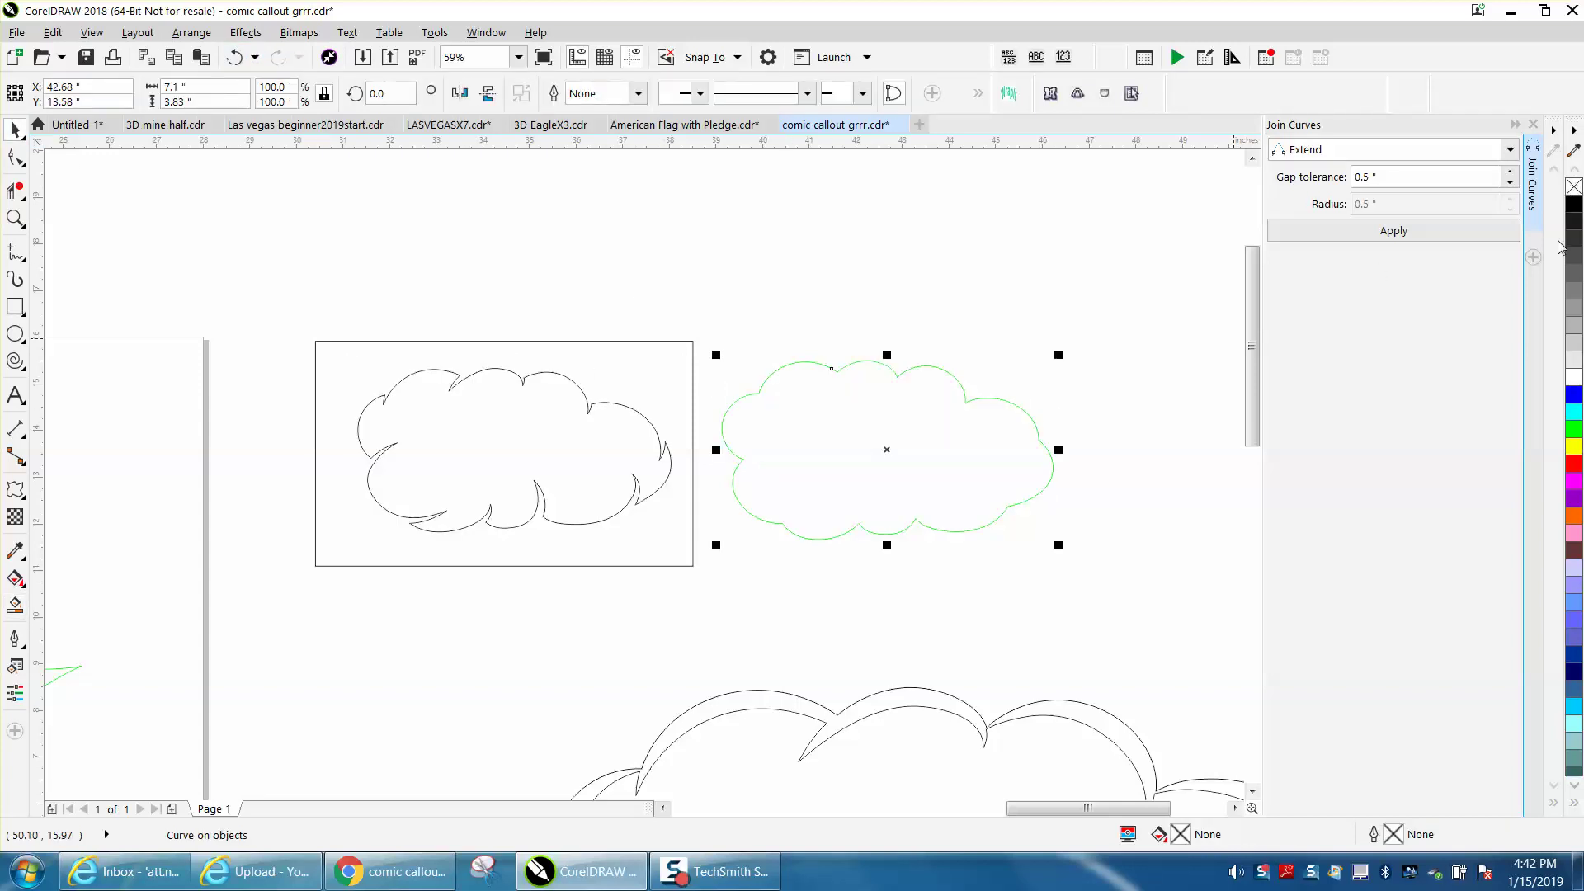
{"action": "right_click", "coordinate": [1573, 467]}
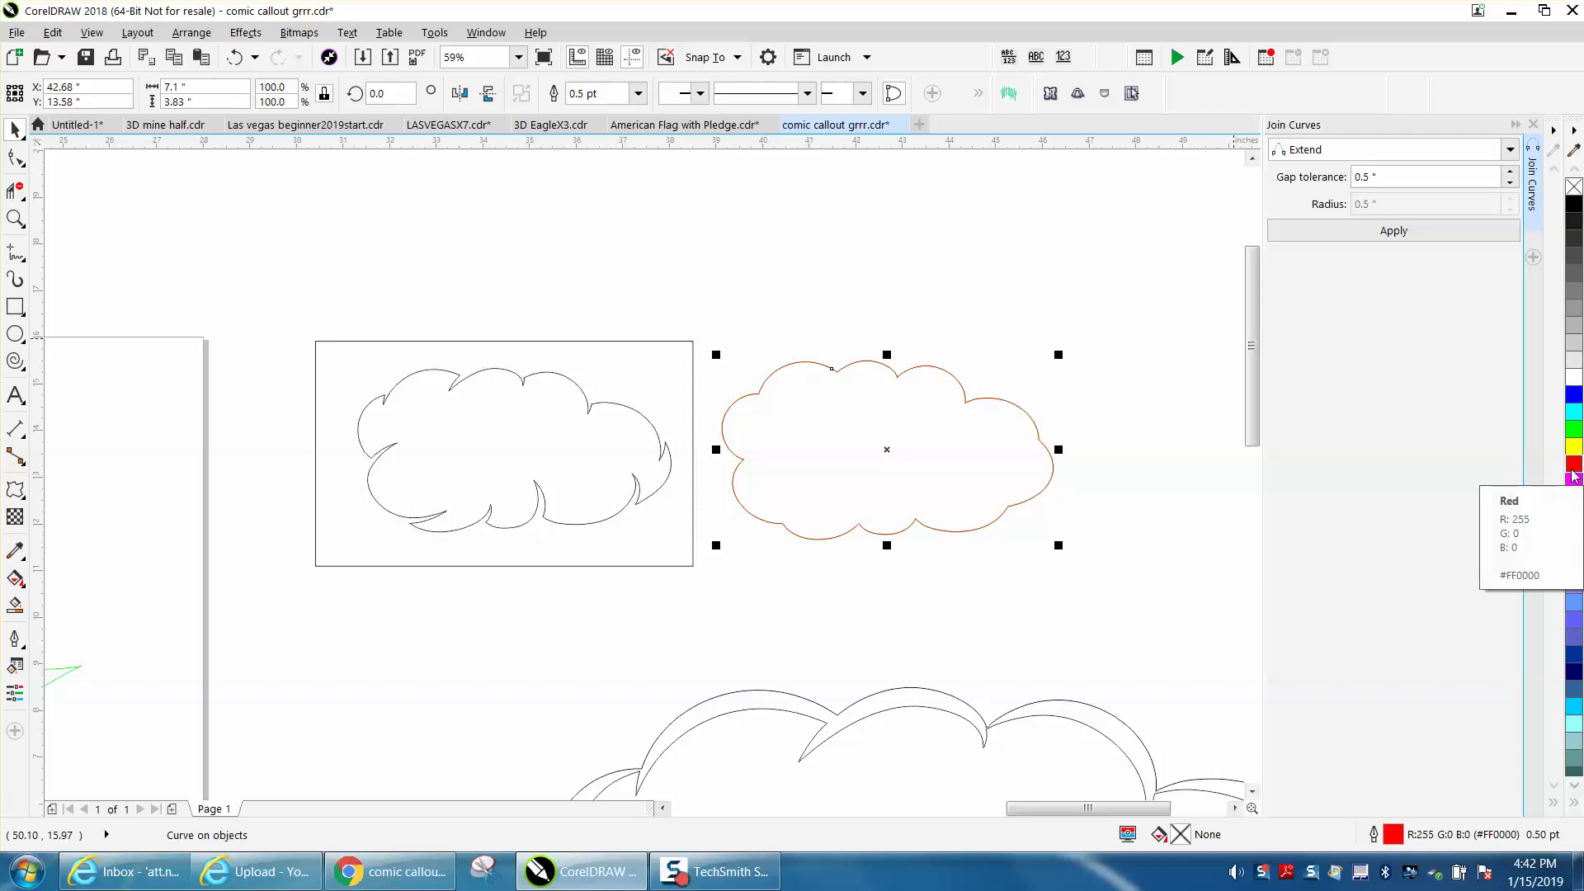
{"action": "key", "text": "Left"}
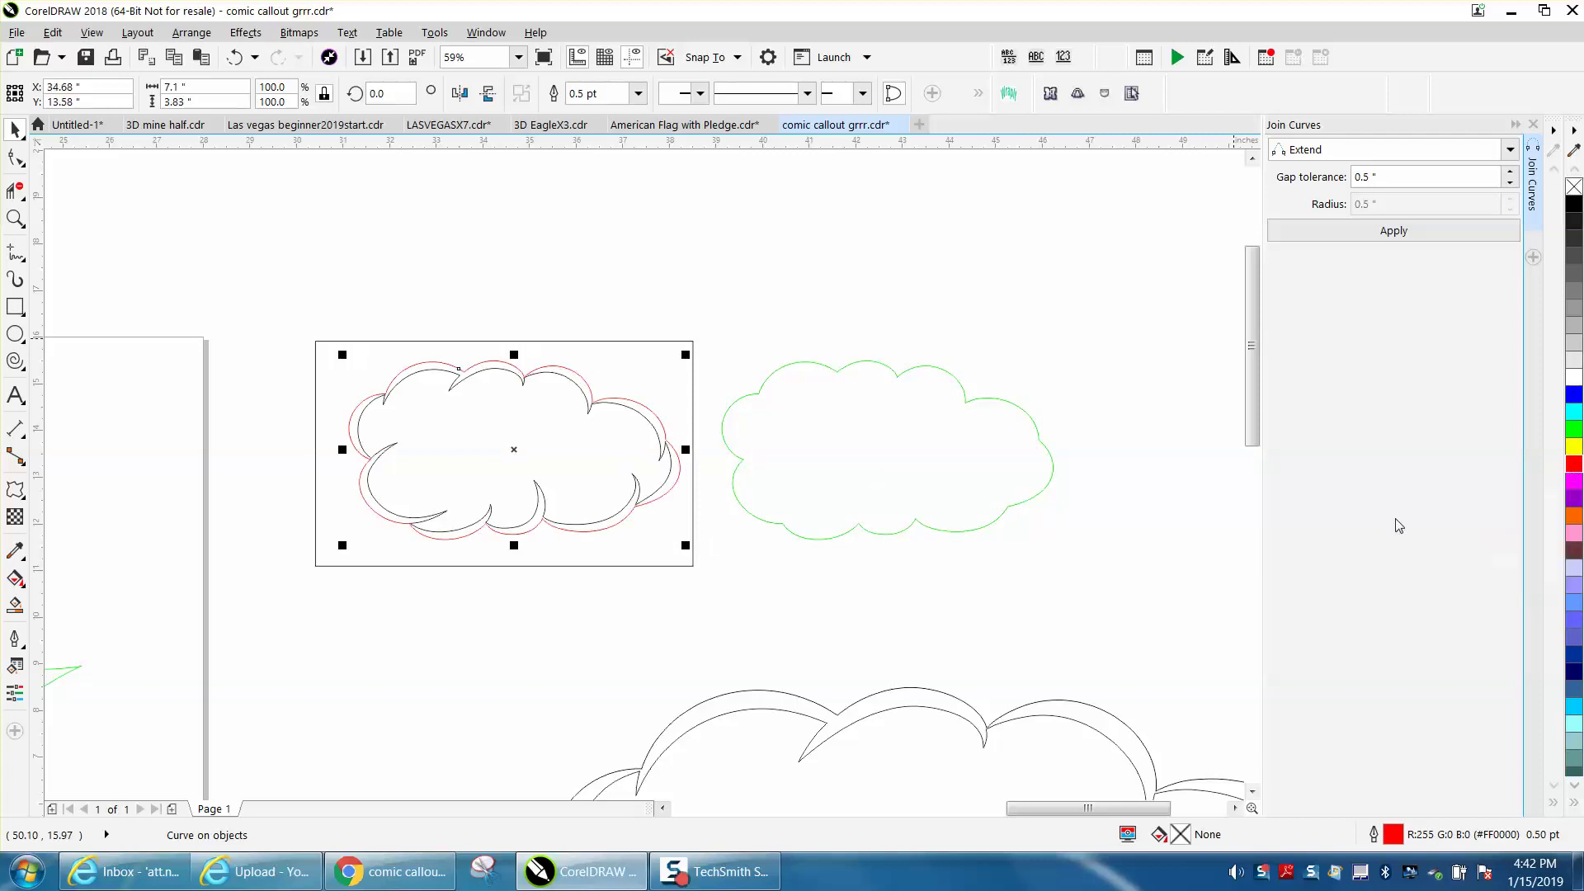
- Select the black cloud curve at the small spur beside its upper-left notch
{"action": "left_click", "coordinate": [15, 218]}
{"action": "left_click_drag", "start_coordinate": [342, 325], "coordinate": [555, 439]}
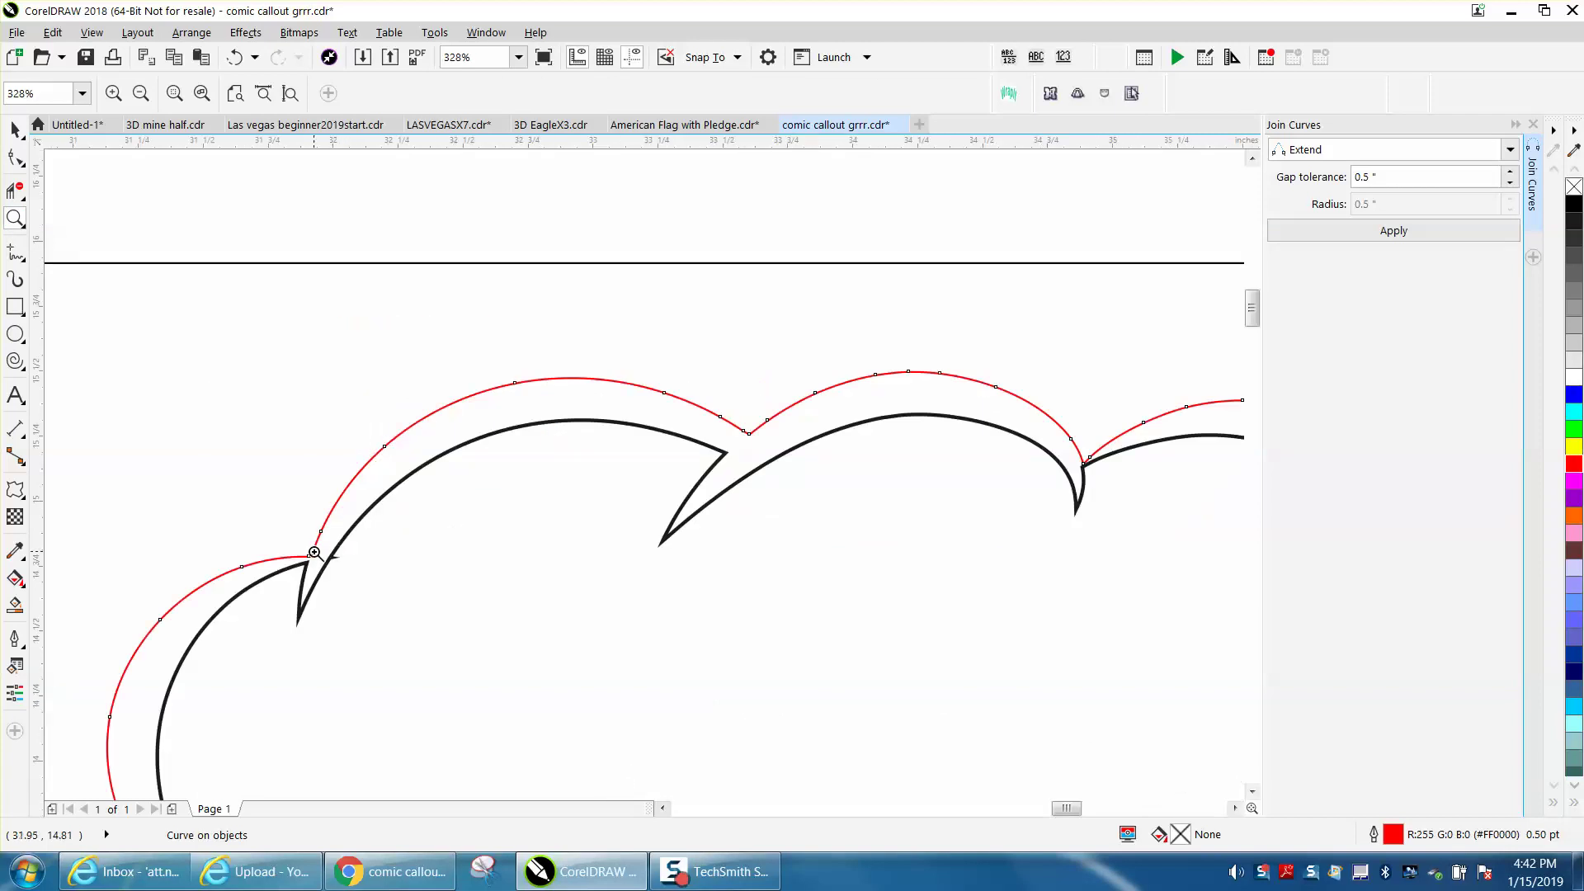
{"action": "left_click", "coordinate": [445, 629]}
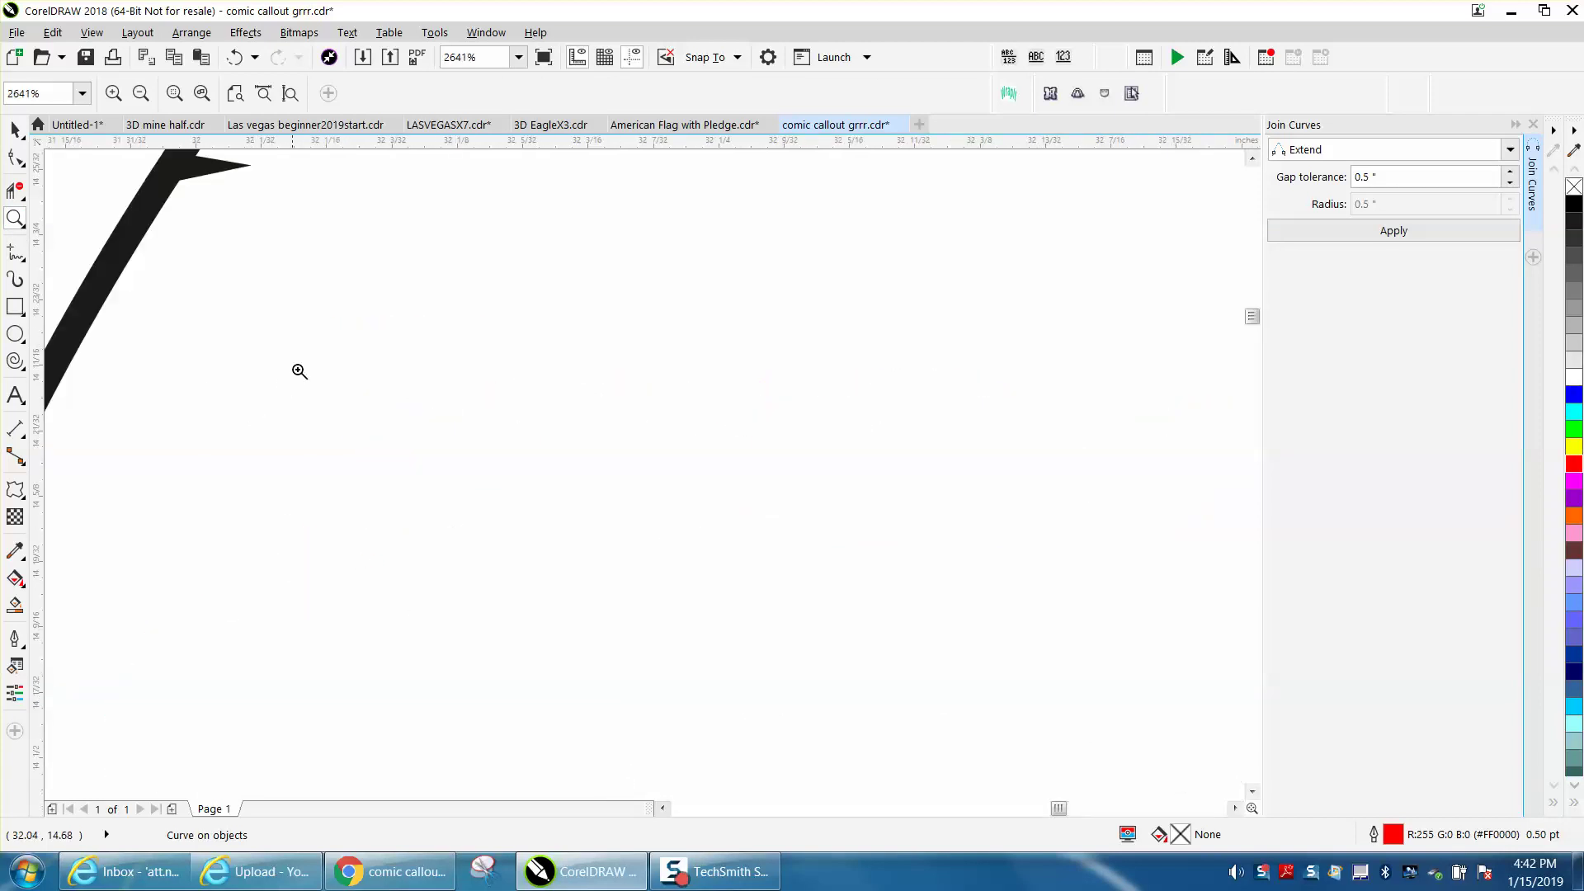
{"action": "left_click_drag", "start_coordinate": [218, 248], "coordinate": [324, 314]}
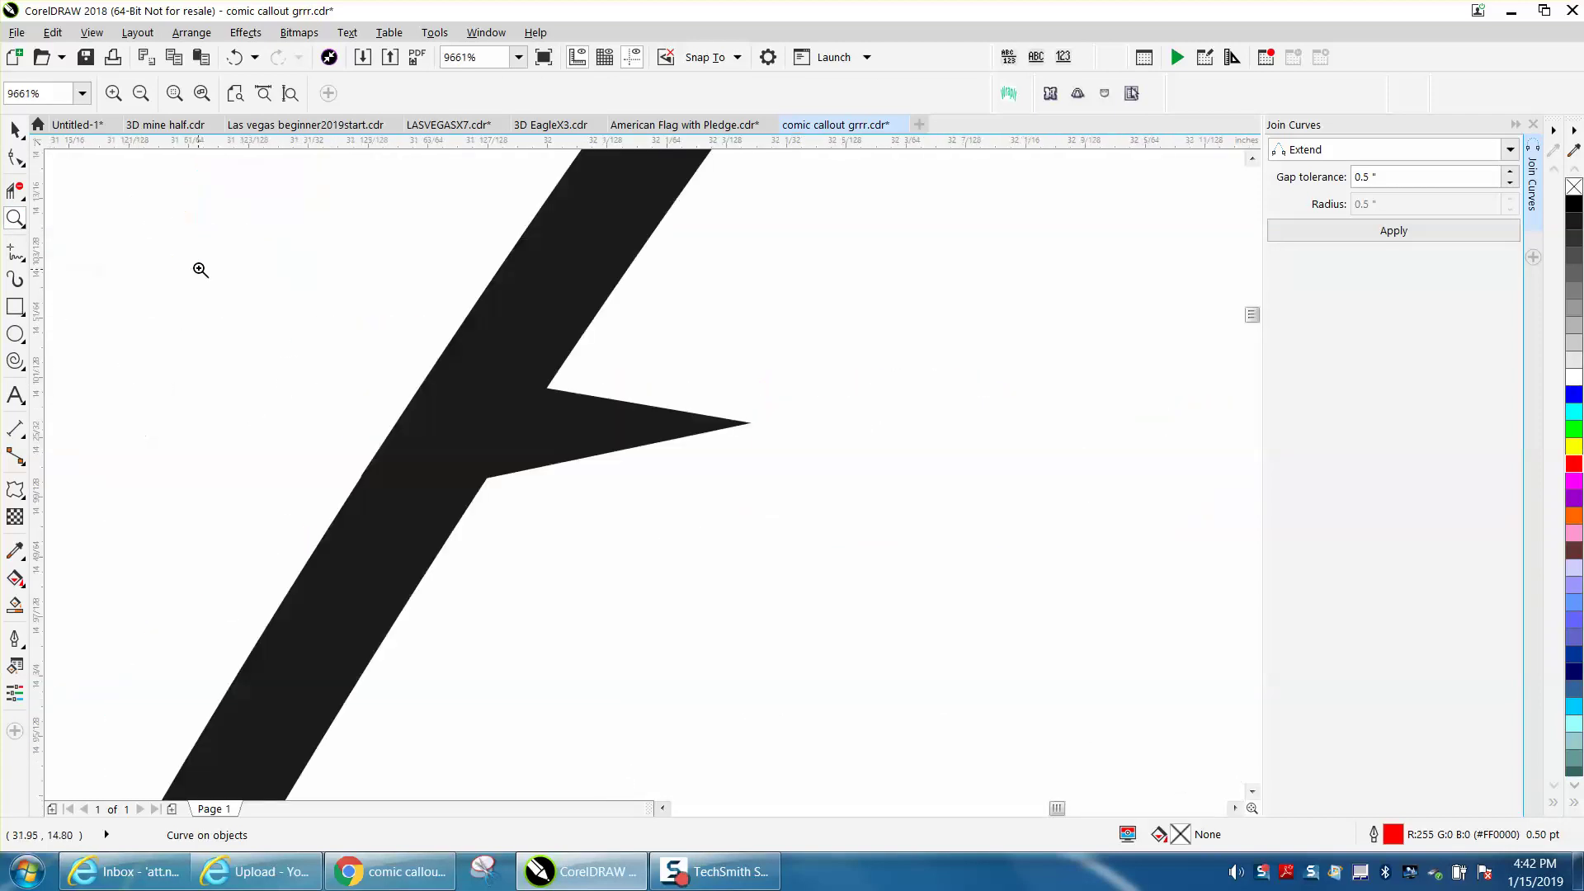
{"action": "left_click", "coordinate": [25, 165]}
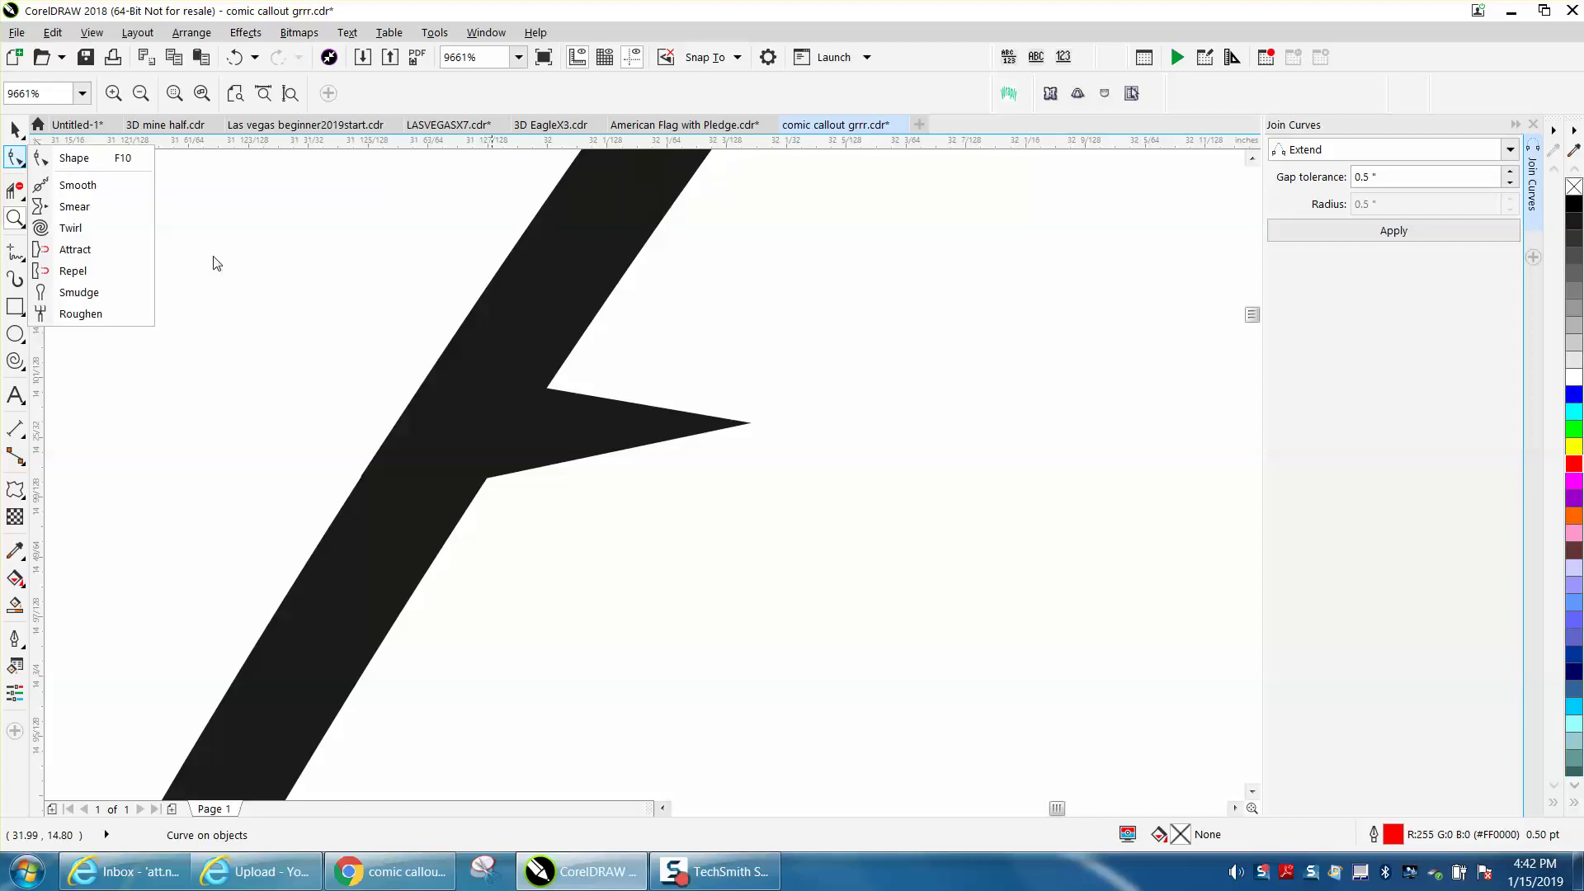
{"action": "left_click", "coordinate": [73, 158]}
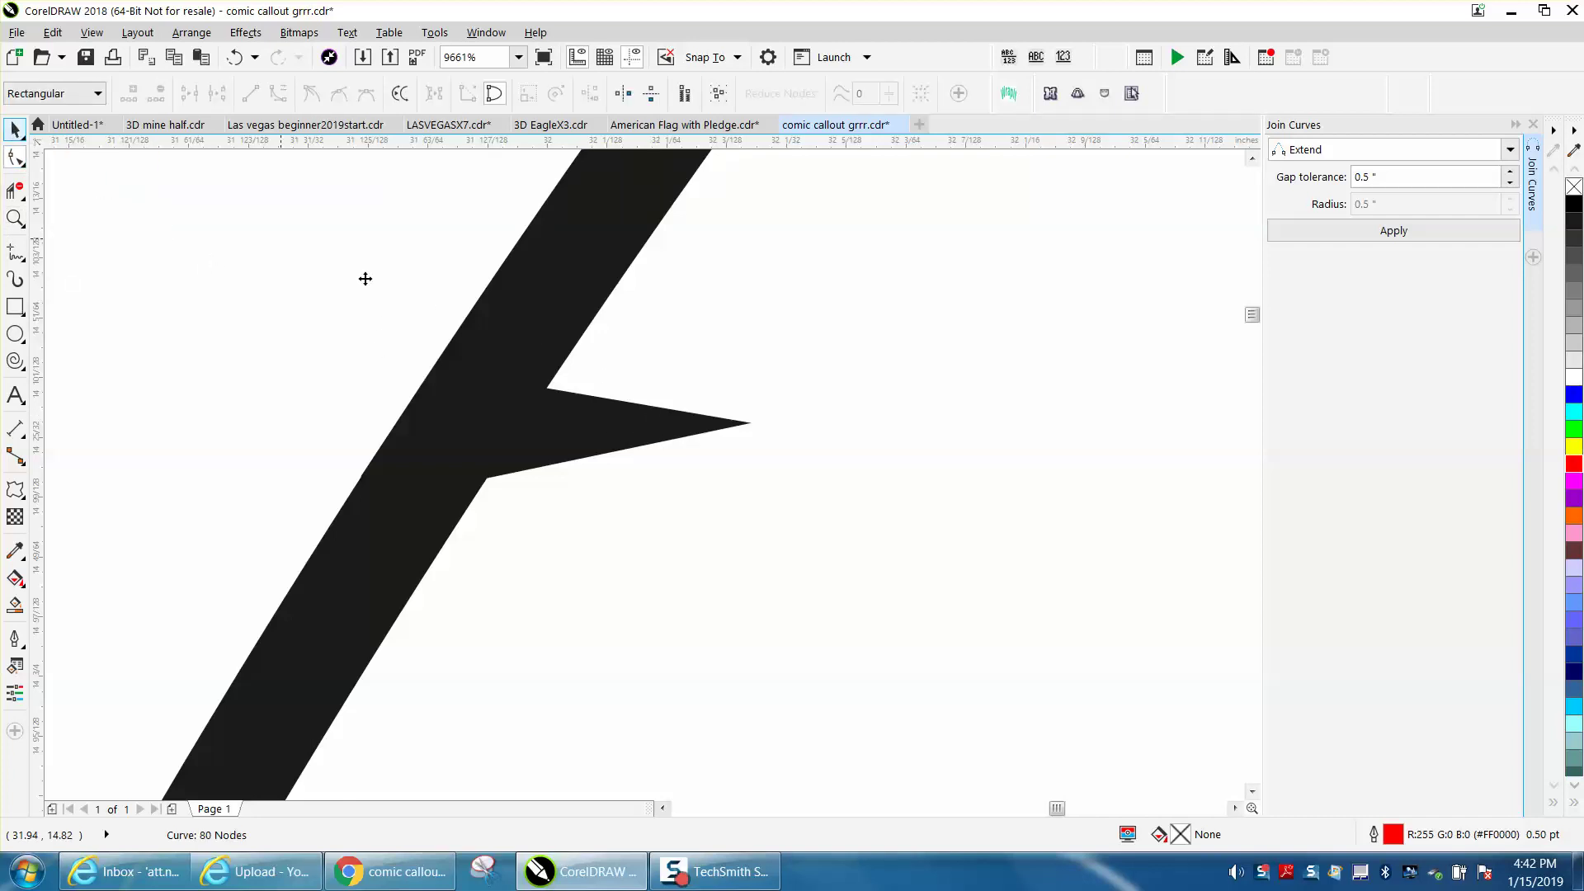
{"action": "key", "text": "space"}
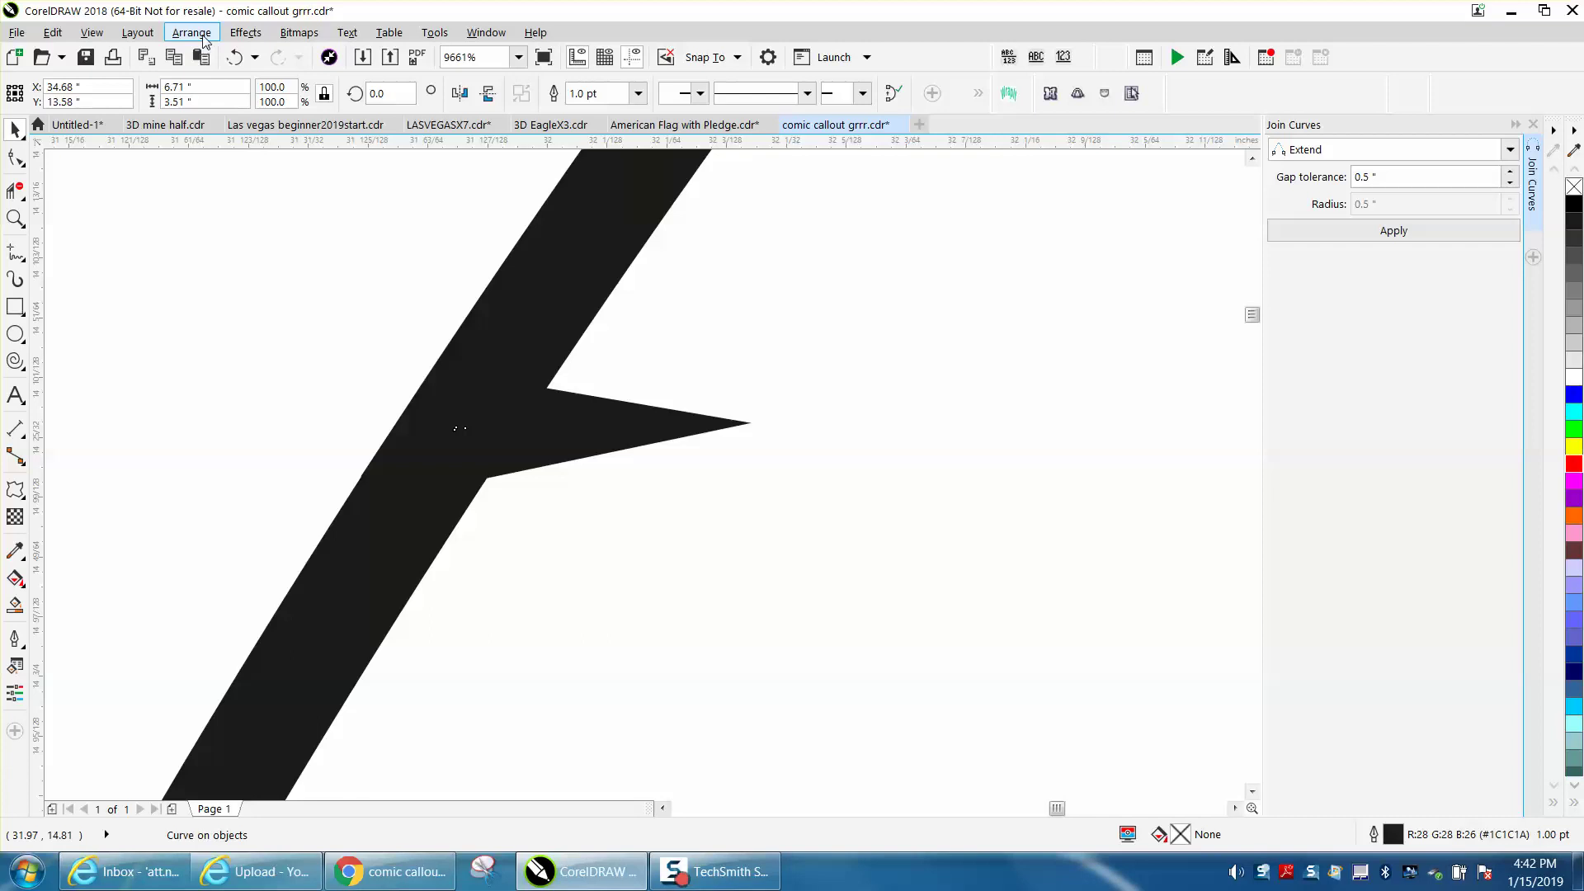
{"action": "left_click", "coordinate": [204, 37]}
{"action": "mouse_move", "coordinate": [257, 399]}
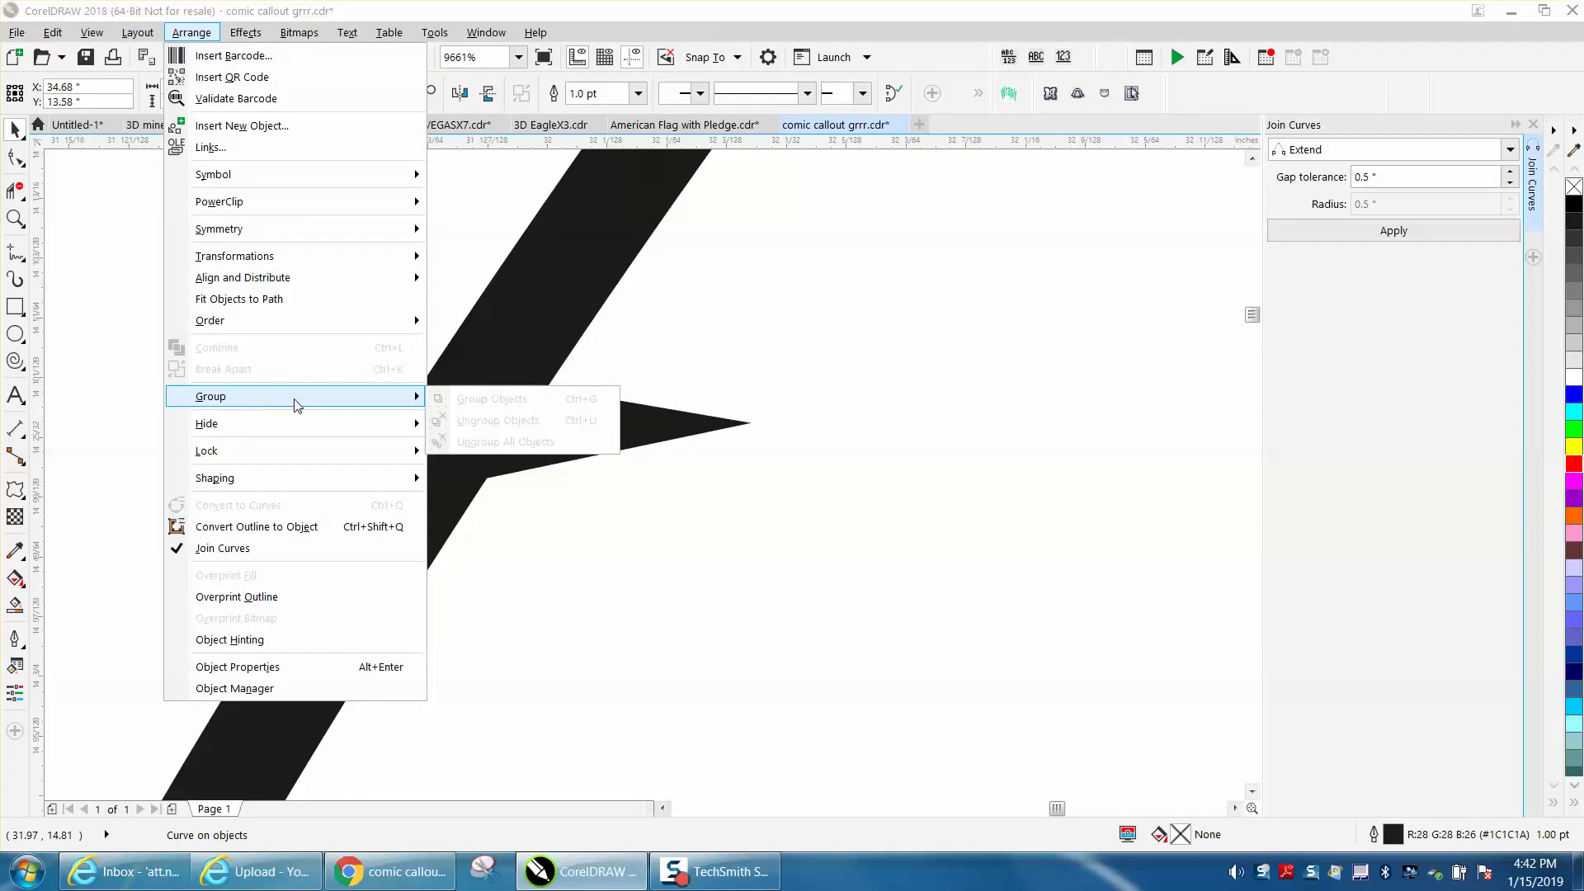
{"action": "mouse_move", "coordinate": [246, 316]}
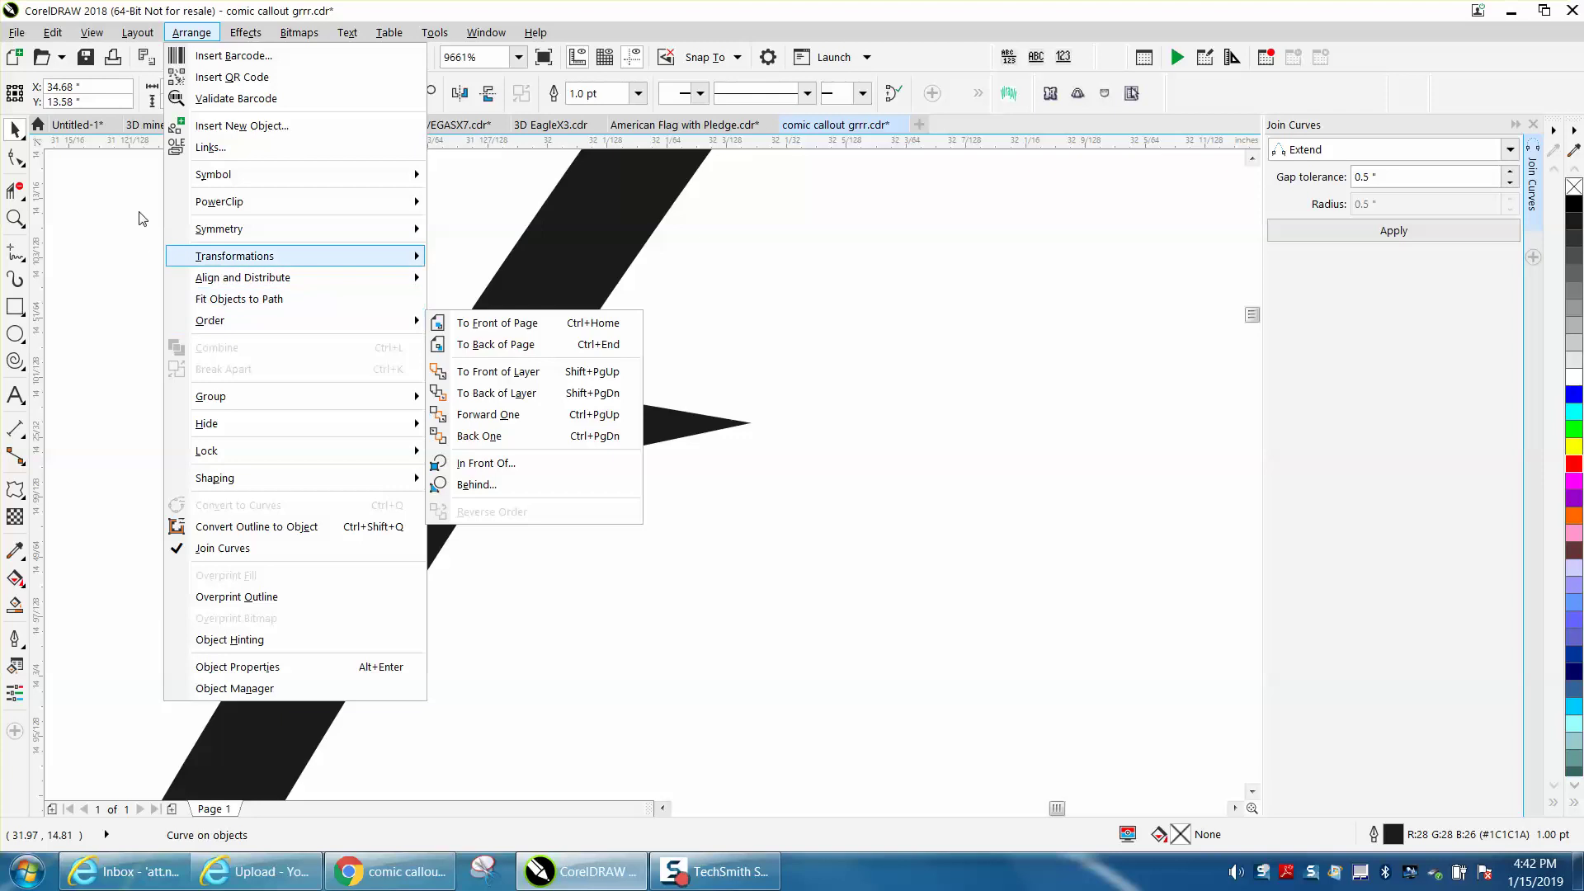
{"action": "key", "text": "Escape"}
{"action": "key", "text": "Escape"}
- Delete the cluster of nodes forming the small spur on the black cloud curve beside its upper-left notch
{"action": "scroll", "coordinate": [388, 259], "scroll_direction": "down", "scroll_amount": 1}
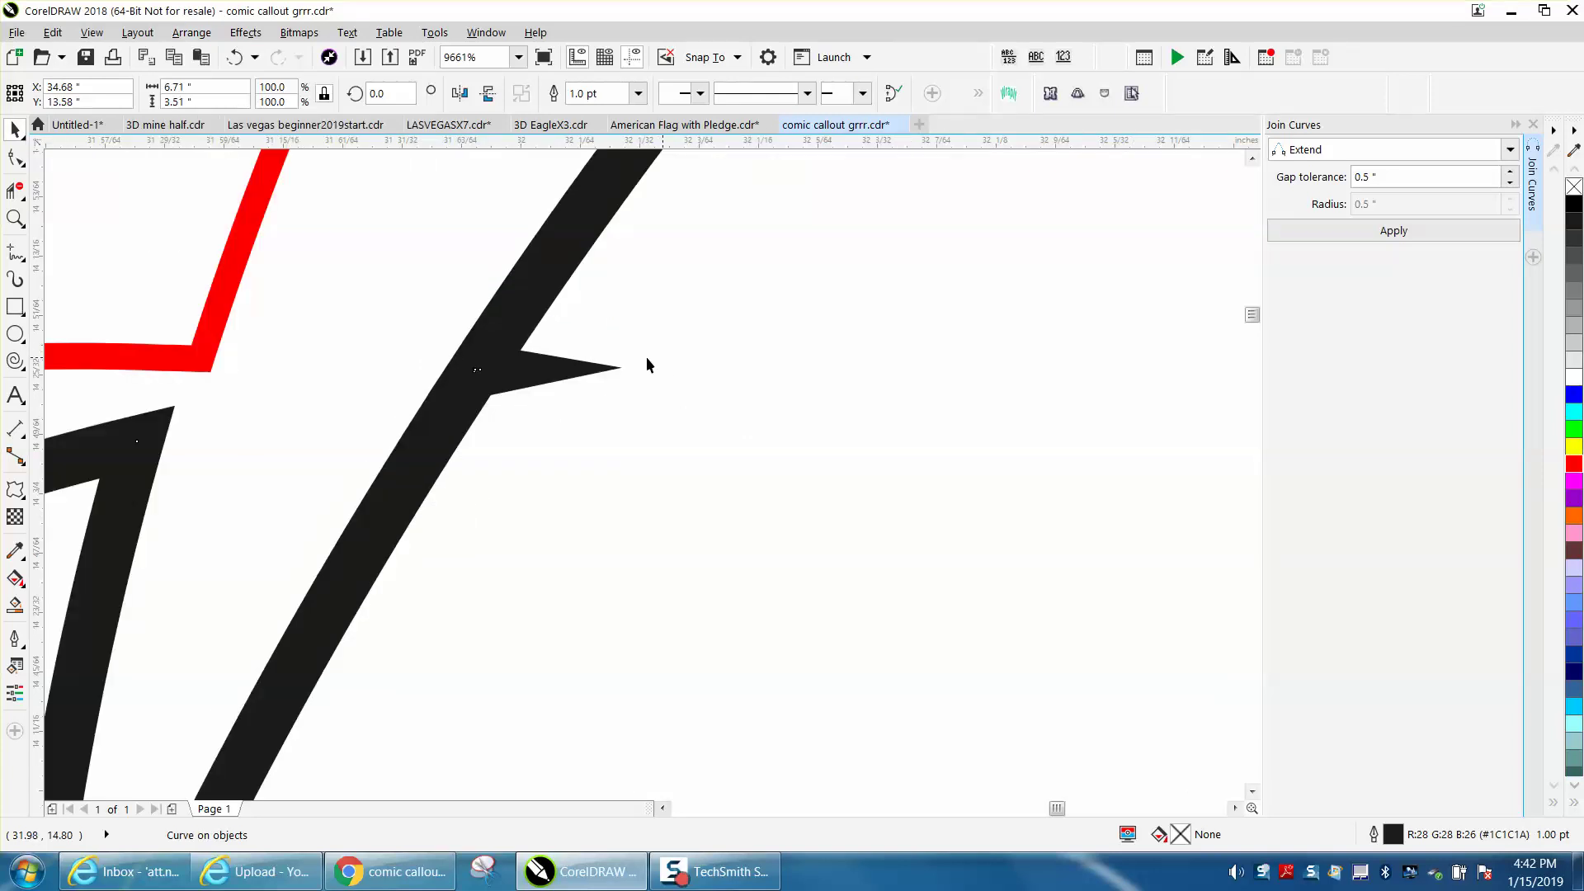
{"action": "left_click", "coordinate": [15, 157]}
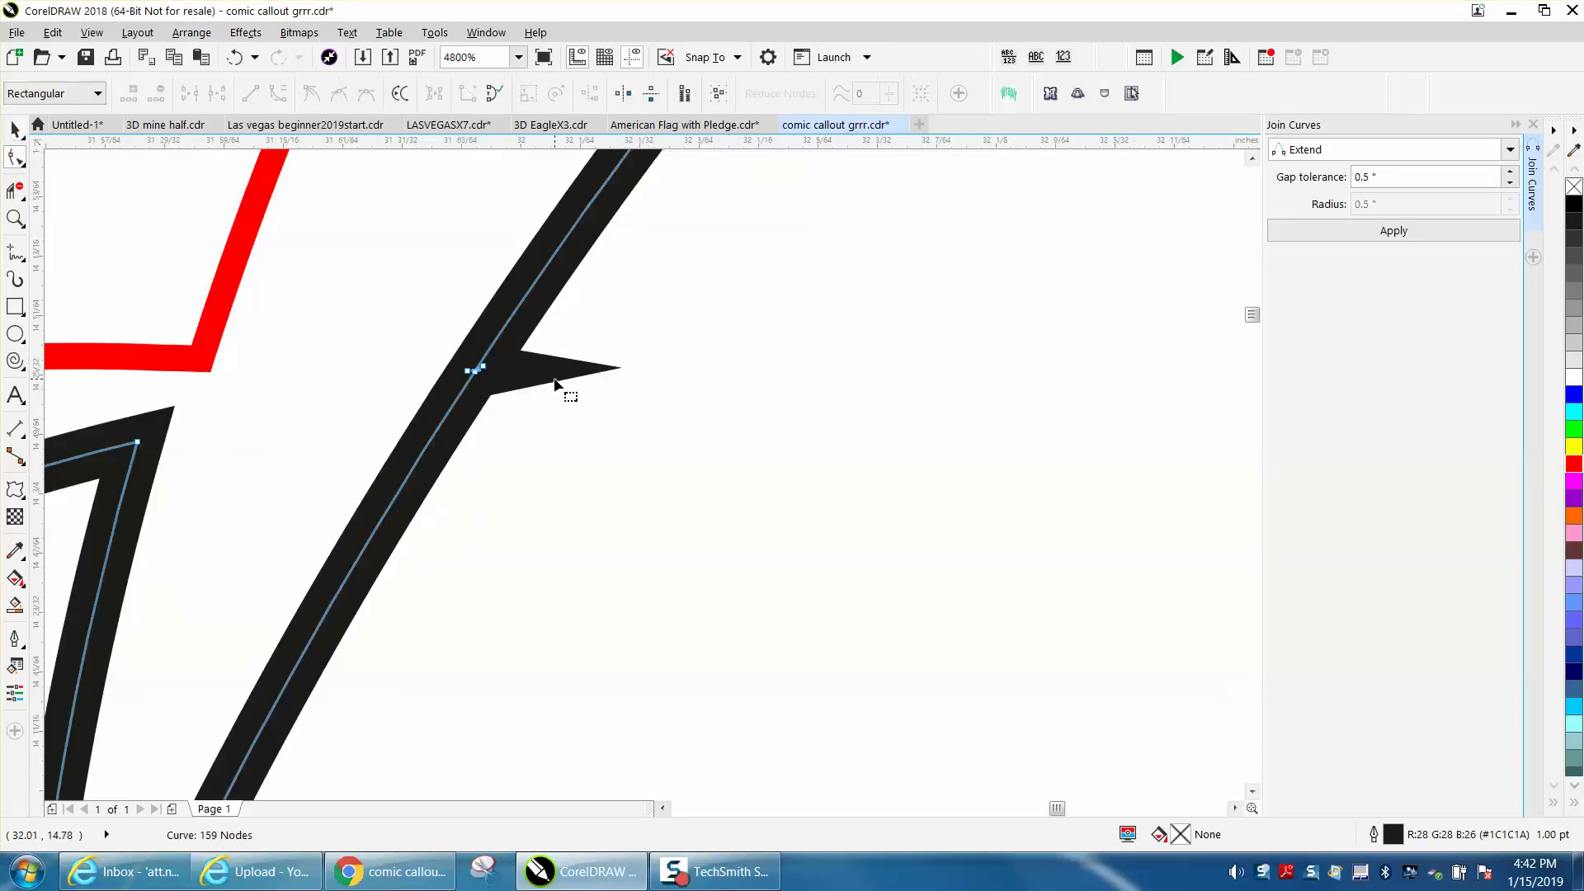
{"action": "left_click_drag", "start_coordinate": [455, 363], "coordinate": [511, 399]}
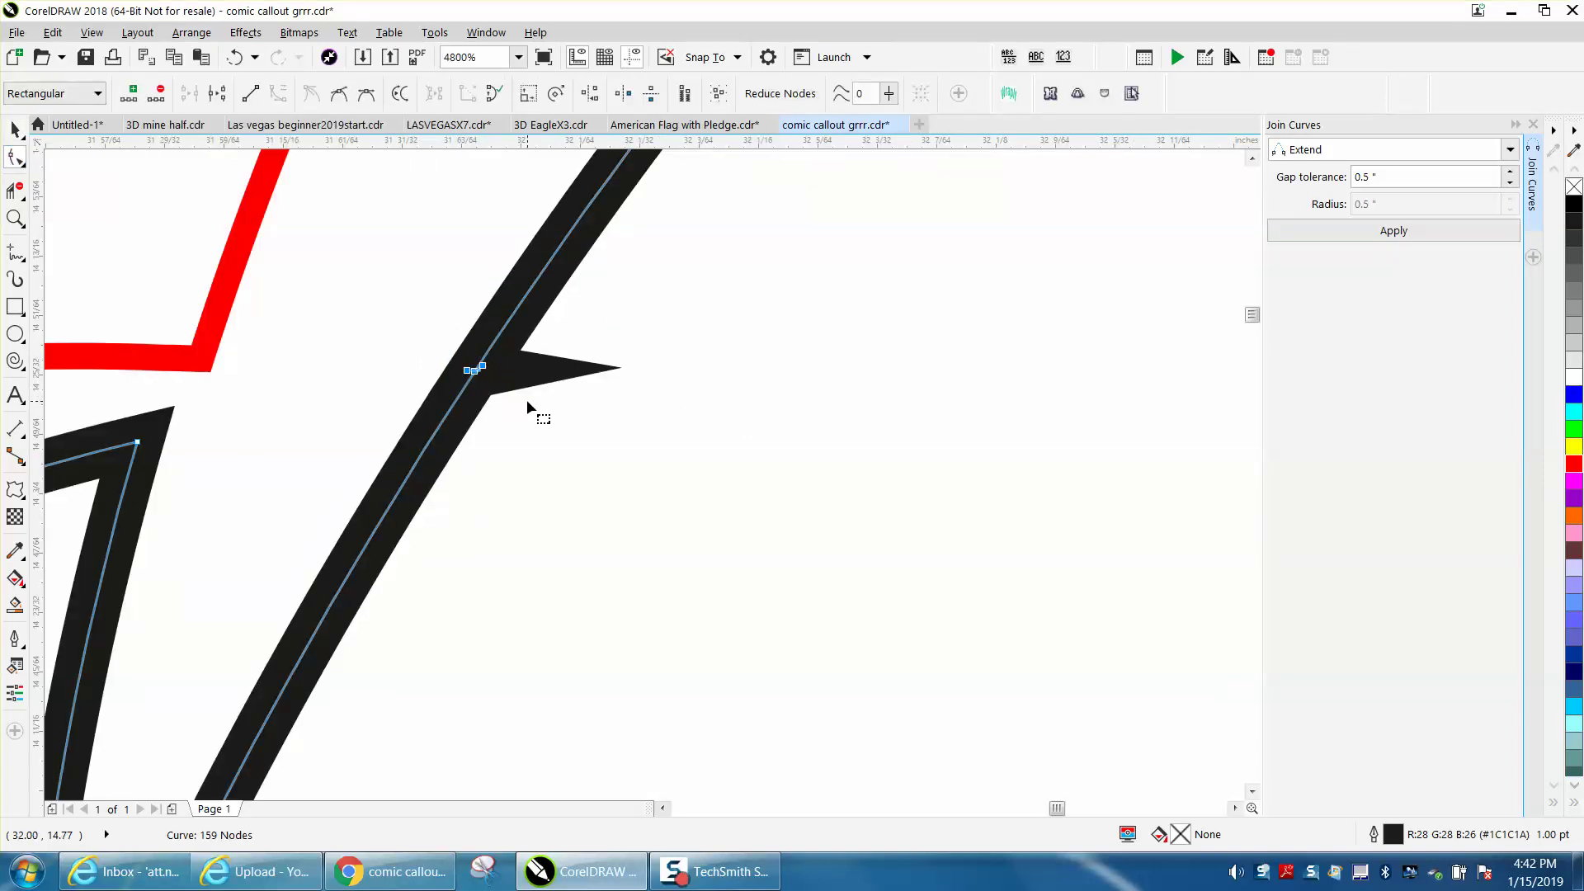
{"action": "key", "text": "Delete"}
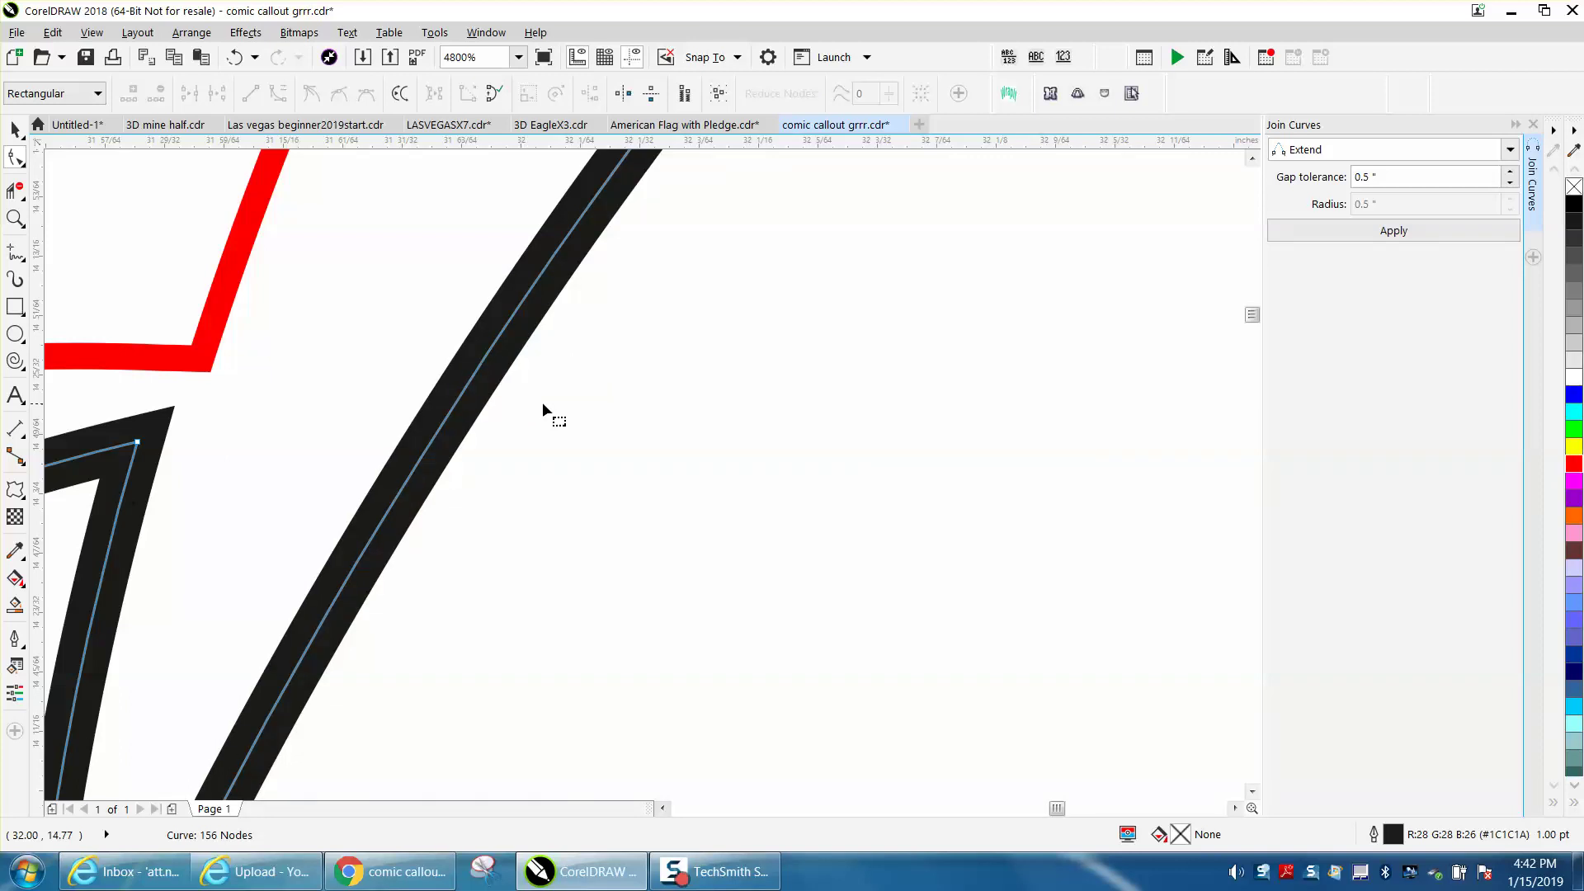
- Examine the notches along the lower edge and right side of the cloud where the black and red outlines meet
{"action": "scroll", "coordinate": [544, 392], "scroll_direction": "down", "scroll_amount": 2}
{"action": "scroll", "coordinate": [559, 389], "scroll_direction": "down", "scroll_amount": 2}
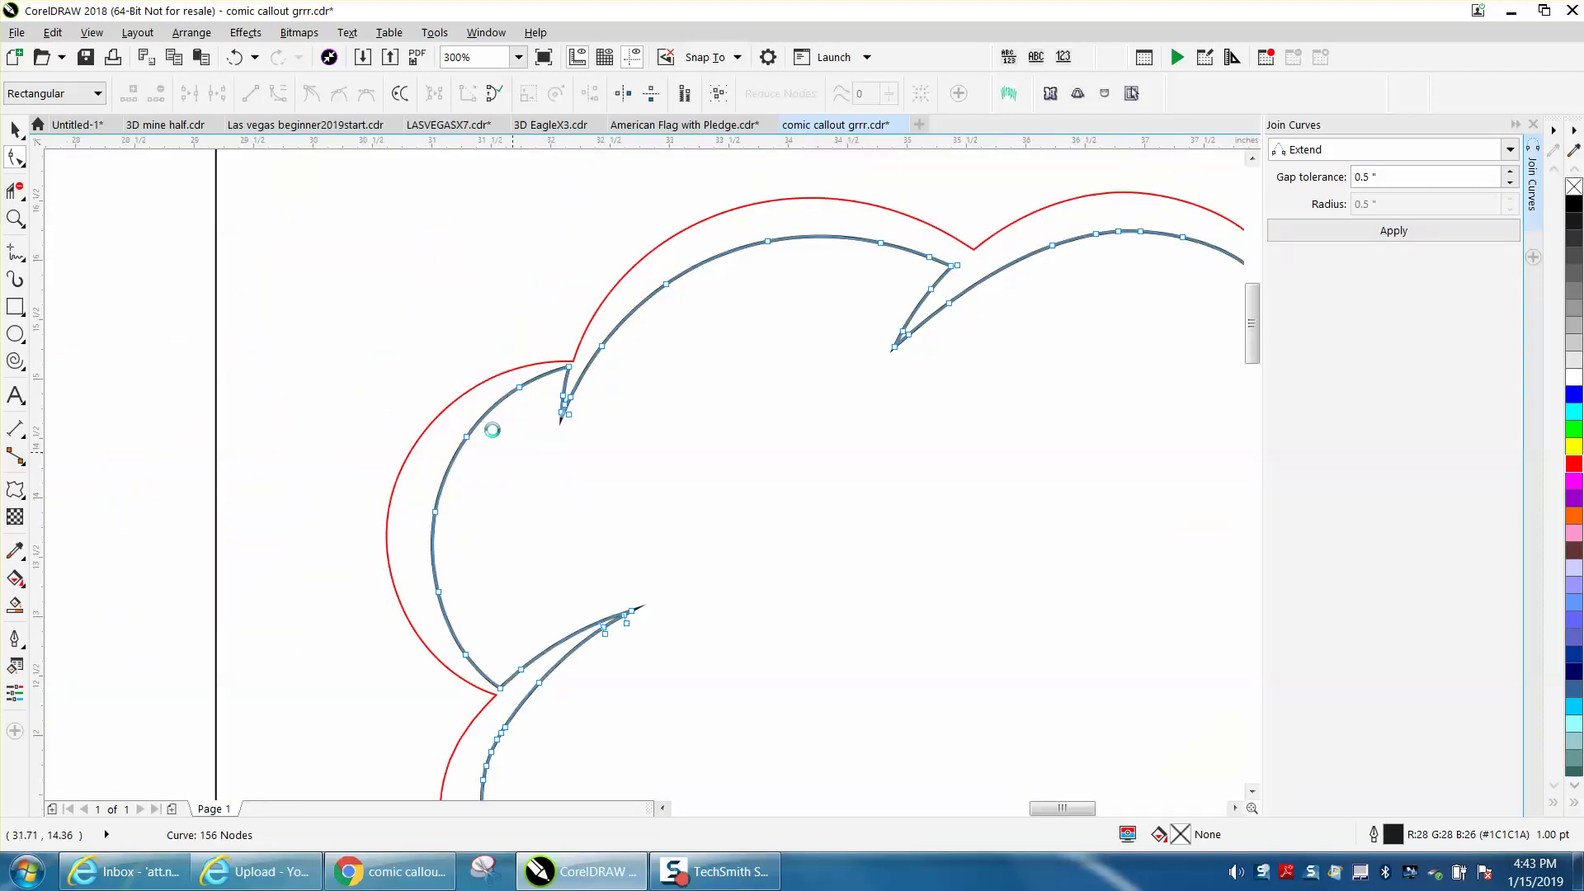
{"action": "scroll", "coordinate": [584, 528], "scroll_direction": "down", "scroll_amount": 2}
{"action": "left_click", "coordinate": [16, 220]}
{"action": "left_click", "coordinate": [24, 230]}
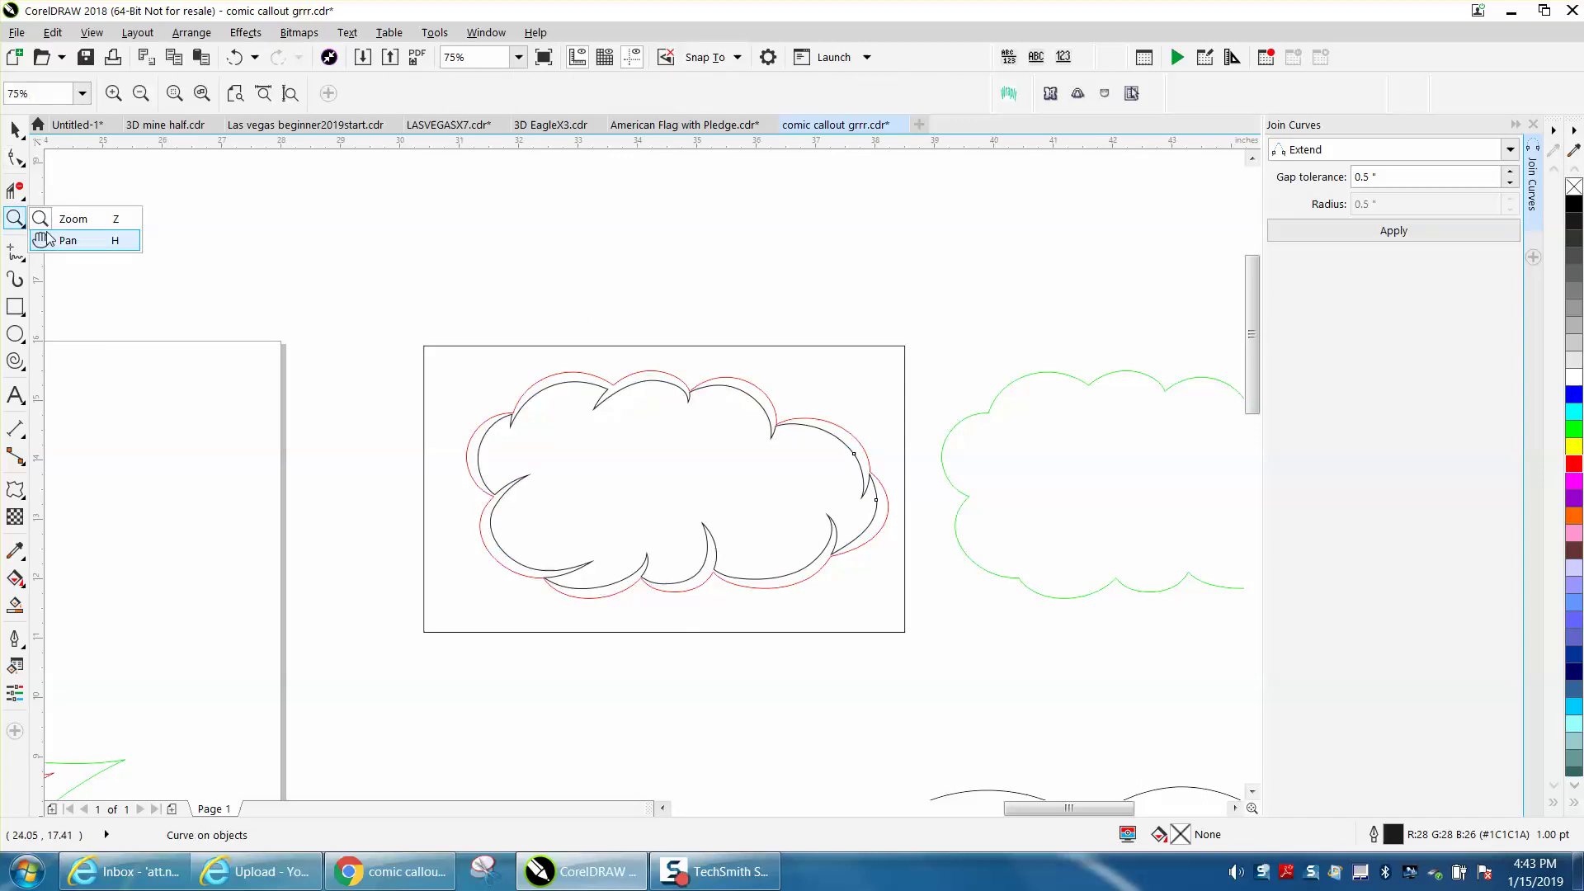
{"action": "left_click", "coordinate": [39, 218]}
{"action": "left_click_drag", "start_coordinate": [466, 367], "coordinate": [1032, 639]}
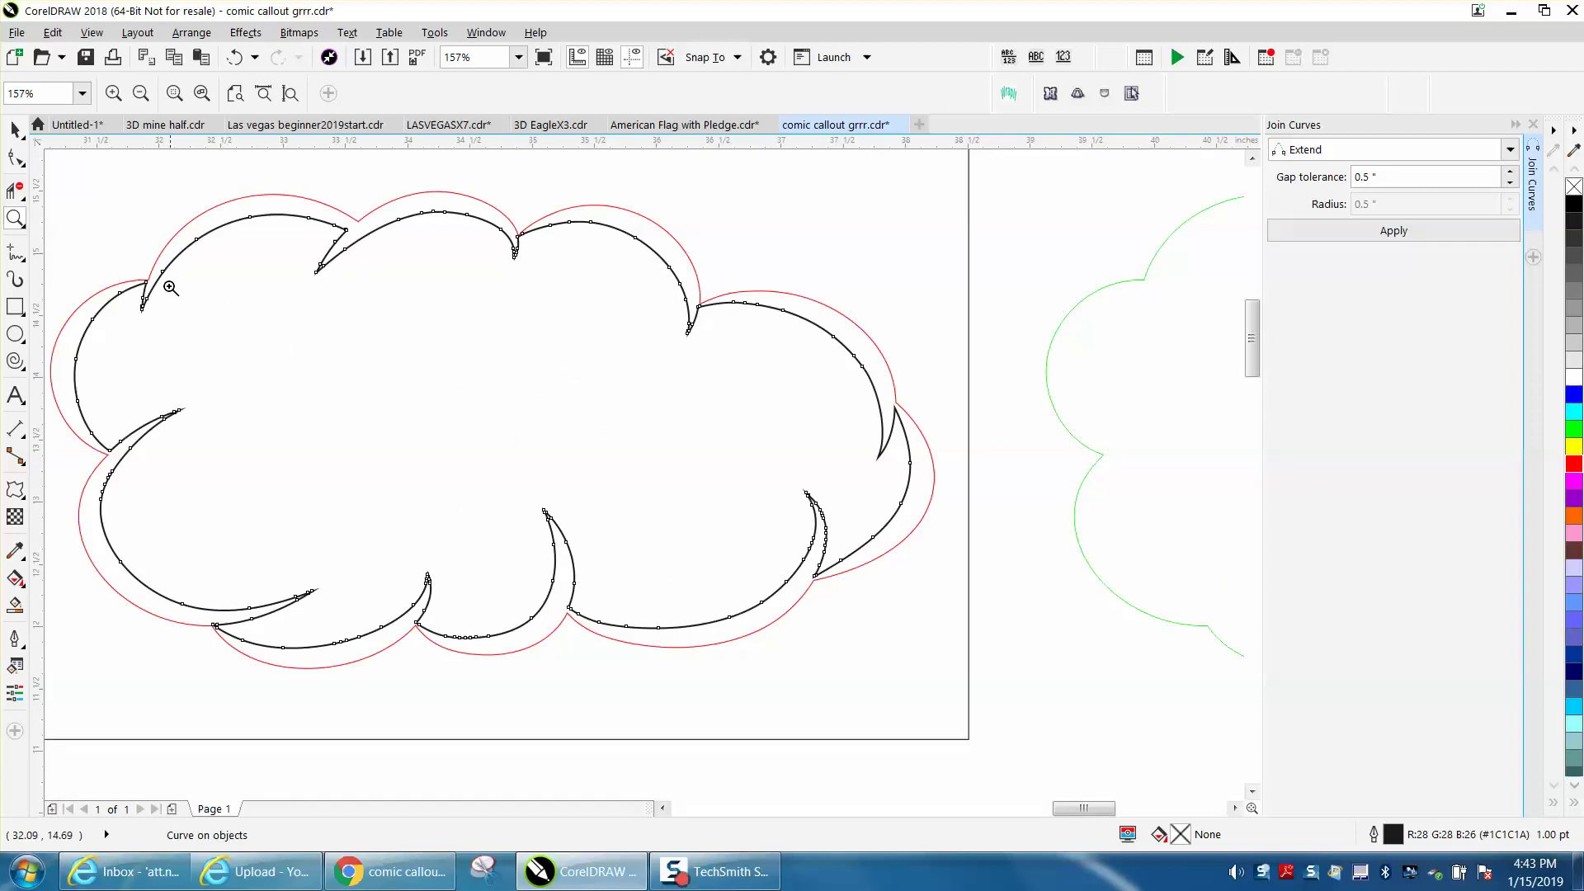
{"action": "left_click", "coordinate": [24, 230]}
{"action": "left_click", "coordinate": [52, 241]}
{"action": "mouse_move", "coordinate": [203, 543]}
{"action": "left_mouse_down"}
{"action": "mouse_move", "coordinate": [310, 459]}
{"action": "mouse_move", "coordinate": [262, 474]}
{"action": "mouse_move", "coordinate": [276, 463]}
{"action": "left_mouse_up"}
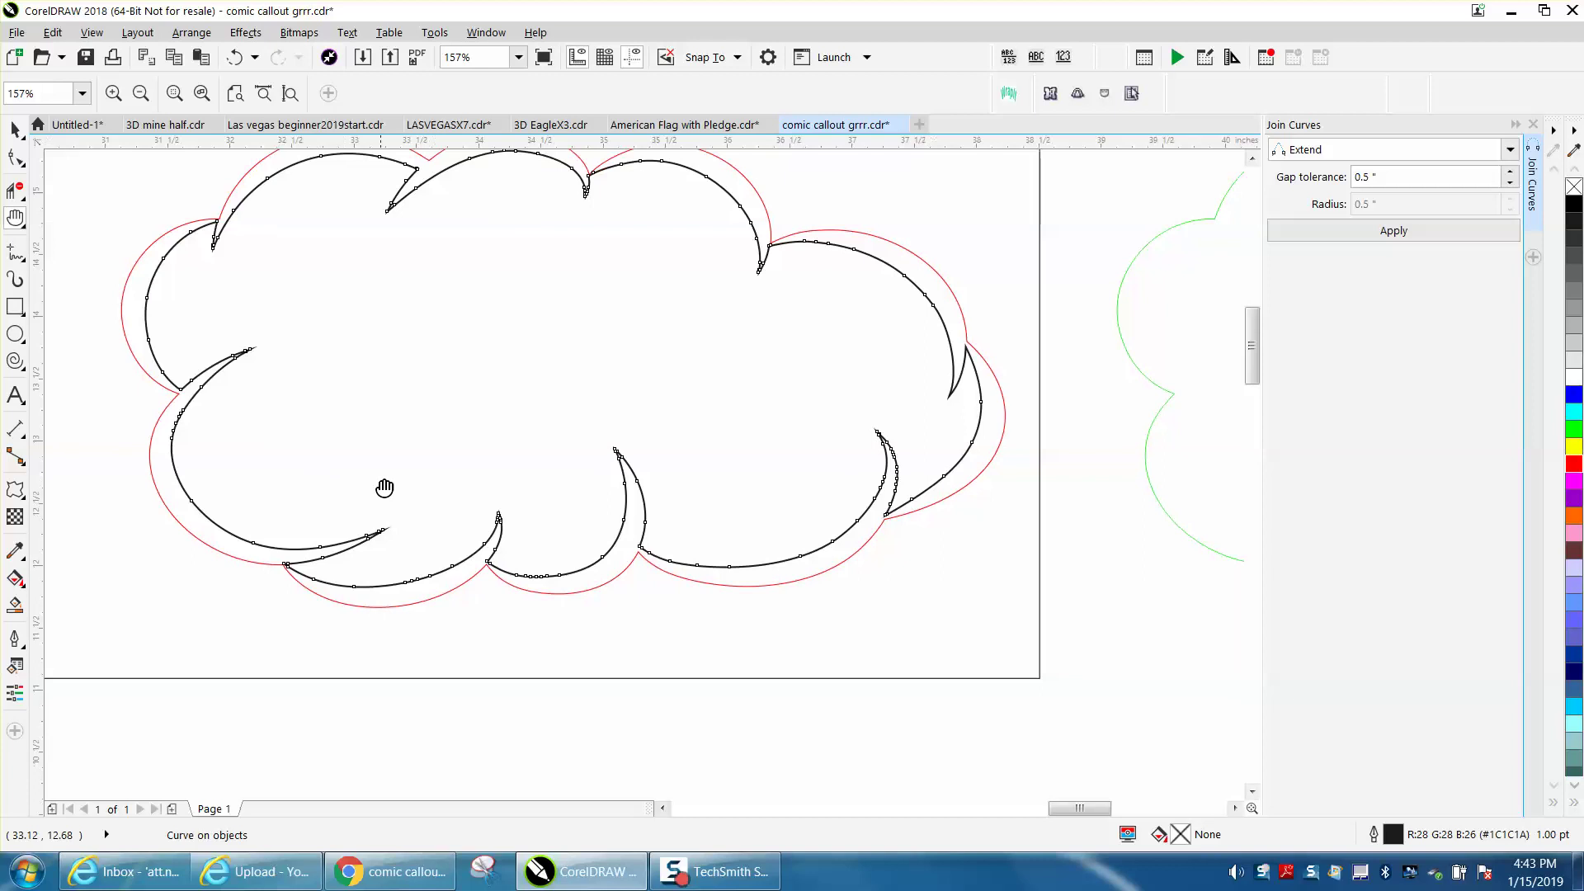
{"action": "left_click", "coordinate": [23, 231]}
{"action": "left_click", "coordinate": [74, 219]}
{"action": "left_click_drag", "start_coordinate": [437, 530], "coordinate": [528, 602]}
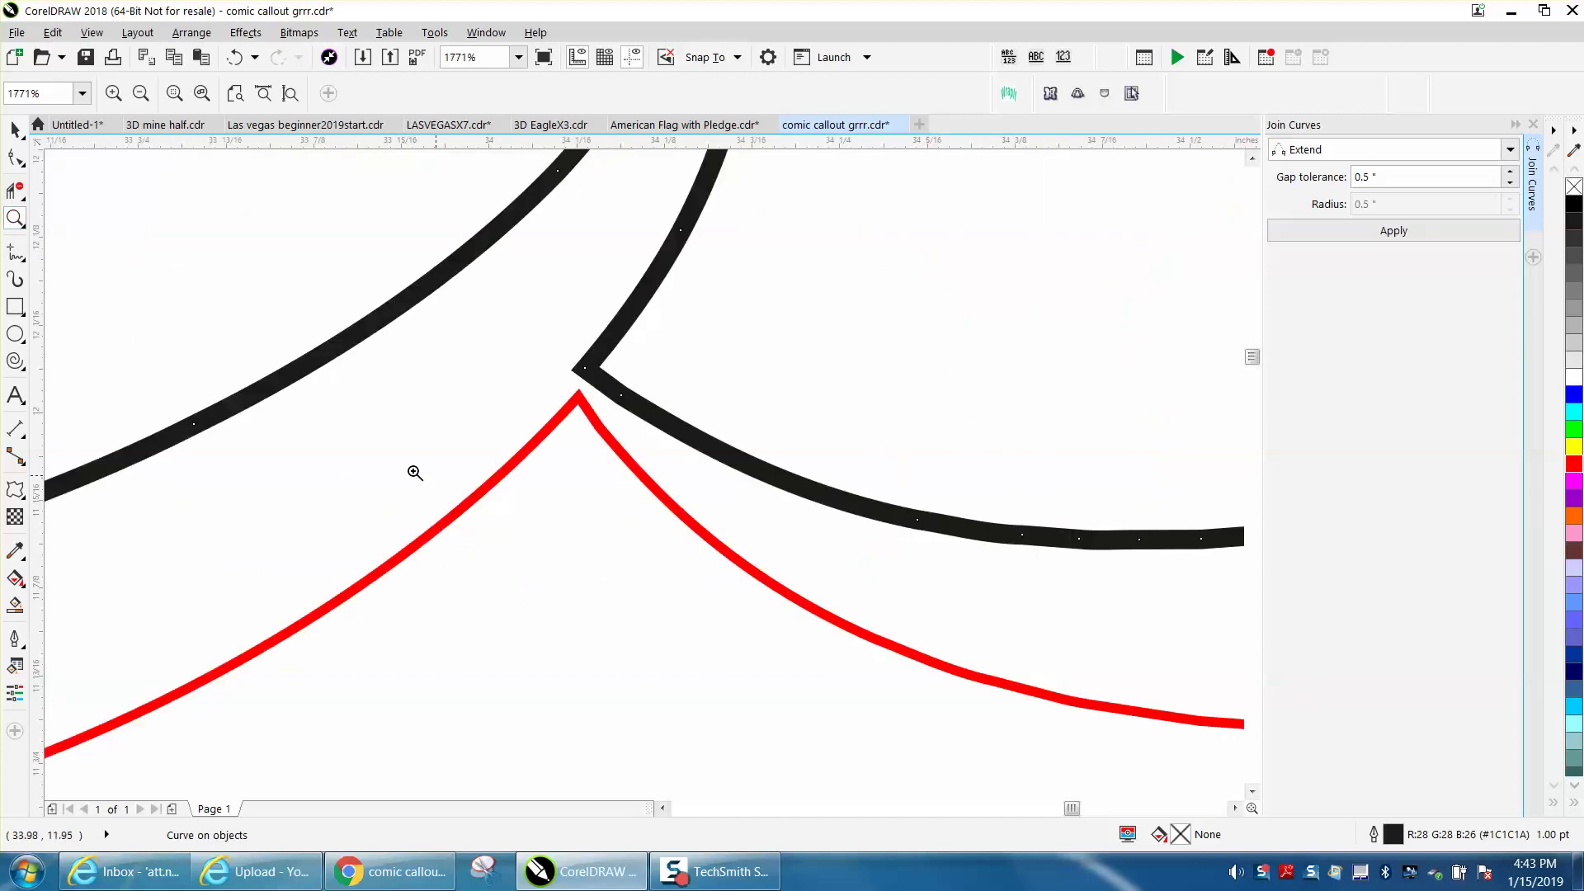
{"action": "scroll", "coordinate": [330, 441], "scroll_direction": "down", "scroll_amount": 3}
{"action": "scroll", "coordinate": [322, 440], "scroll_direction": "down", "scroll_amount": 1}
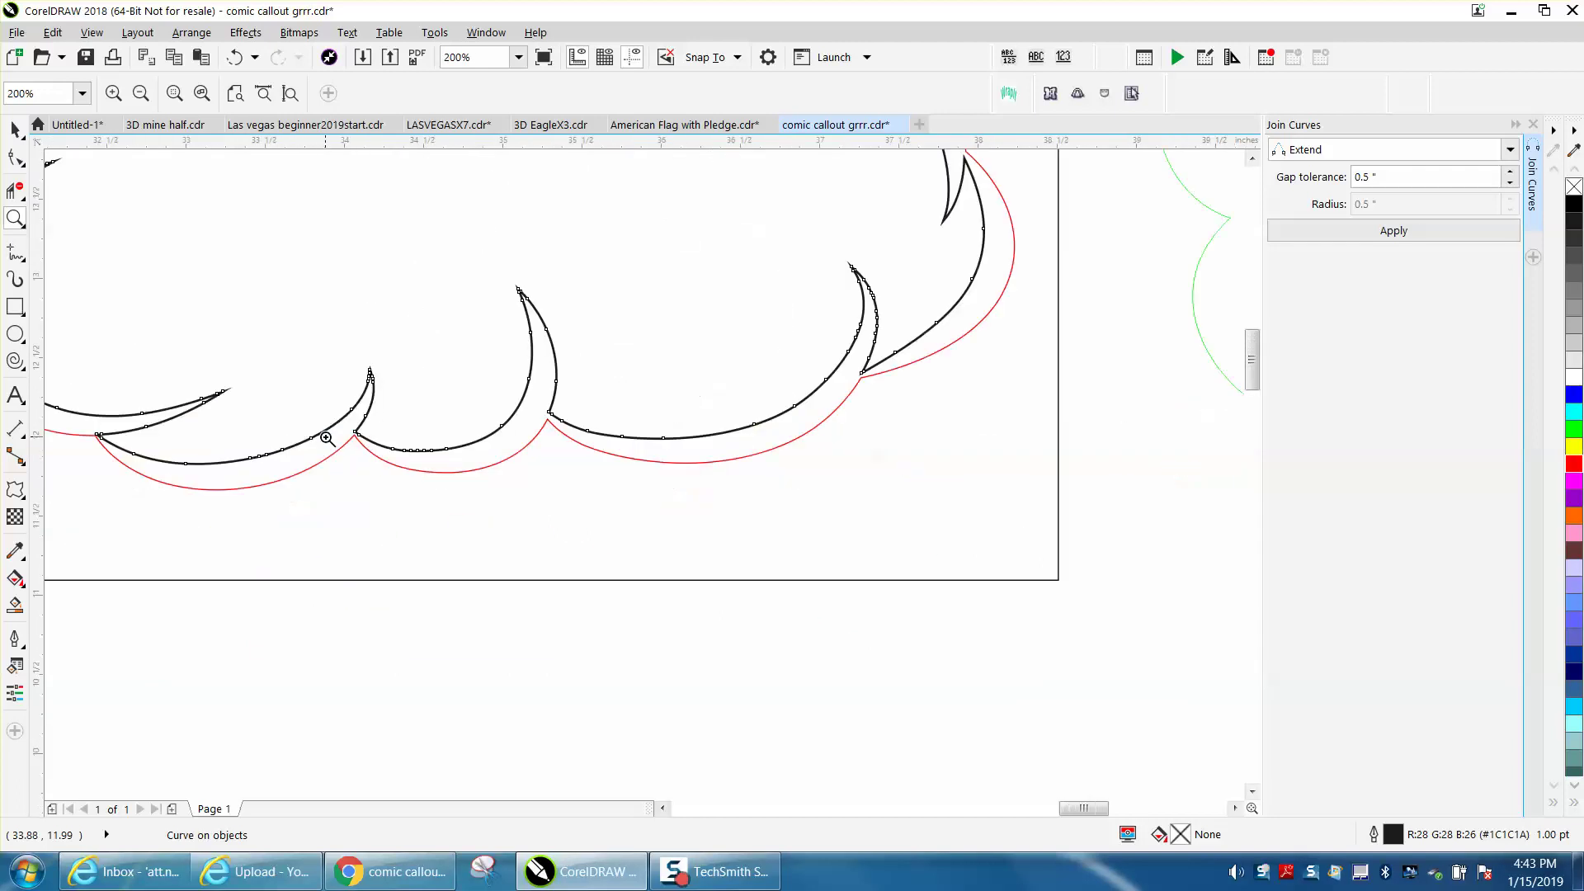
{"action": "left_click_drag", "start_coordinate": [805, 311], "coordinate": [937, 425]}
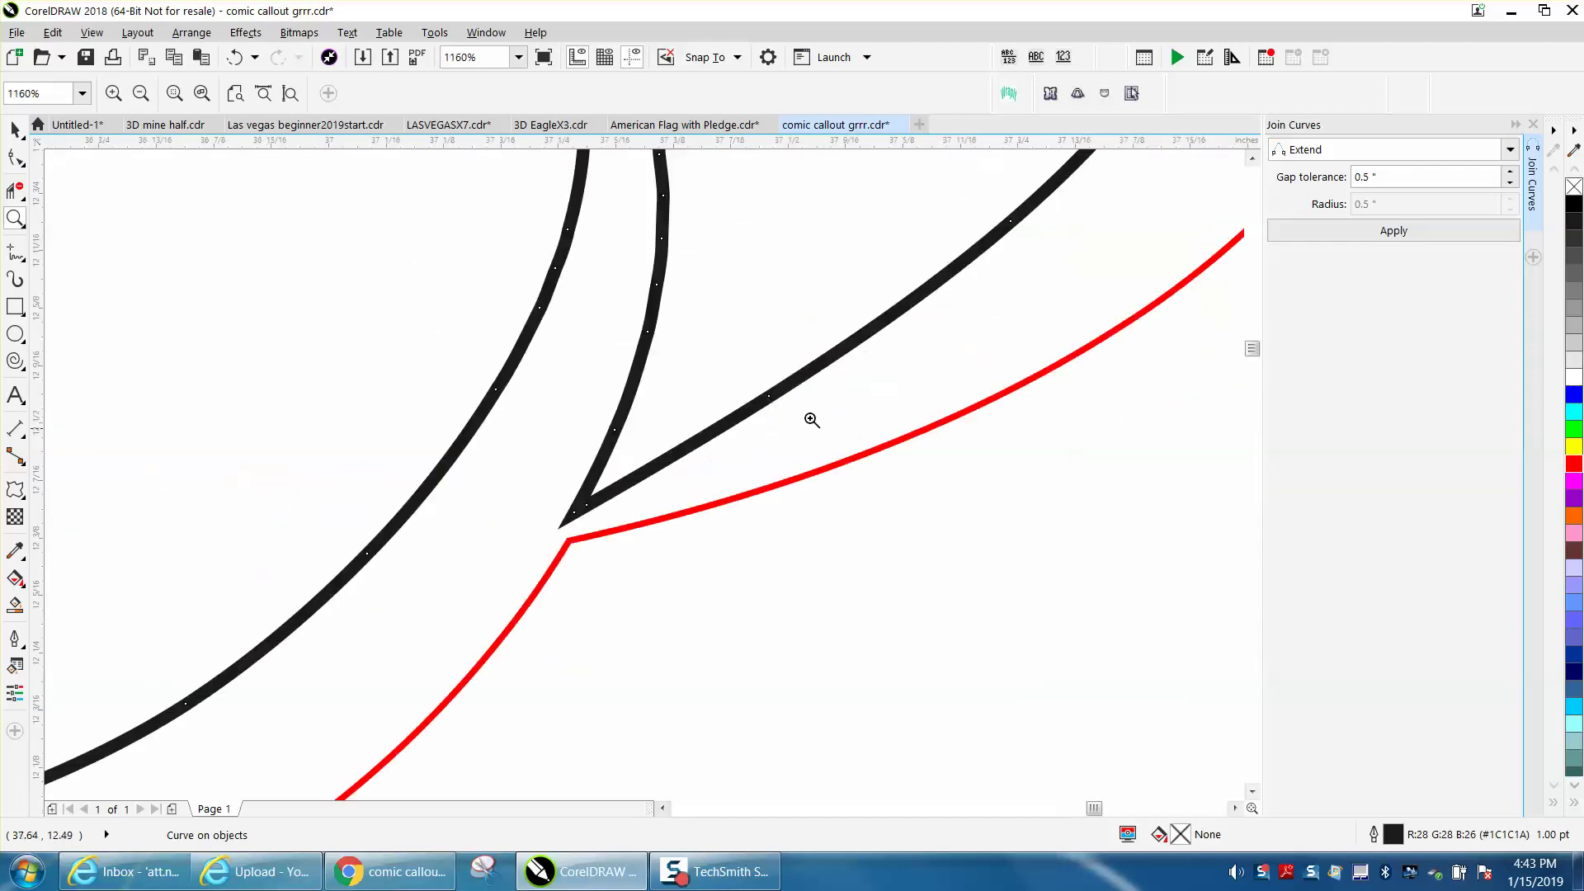
{"action": "scroll", "coordinate": [628, 399], "scroll_direction": "down", "scroll_amount": 5}
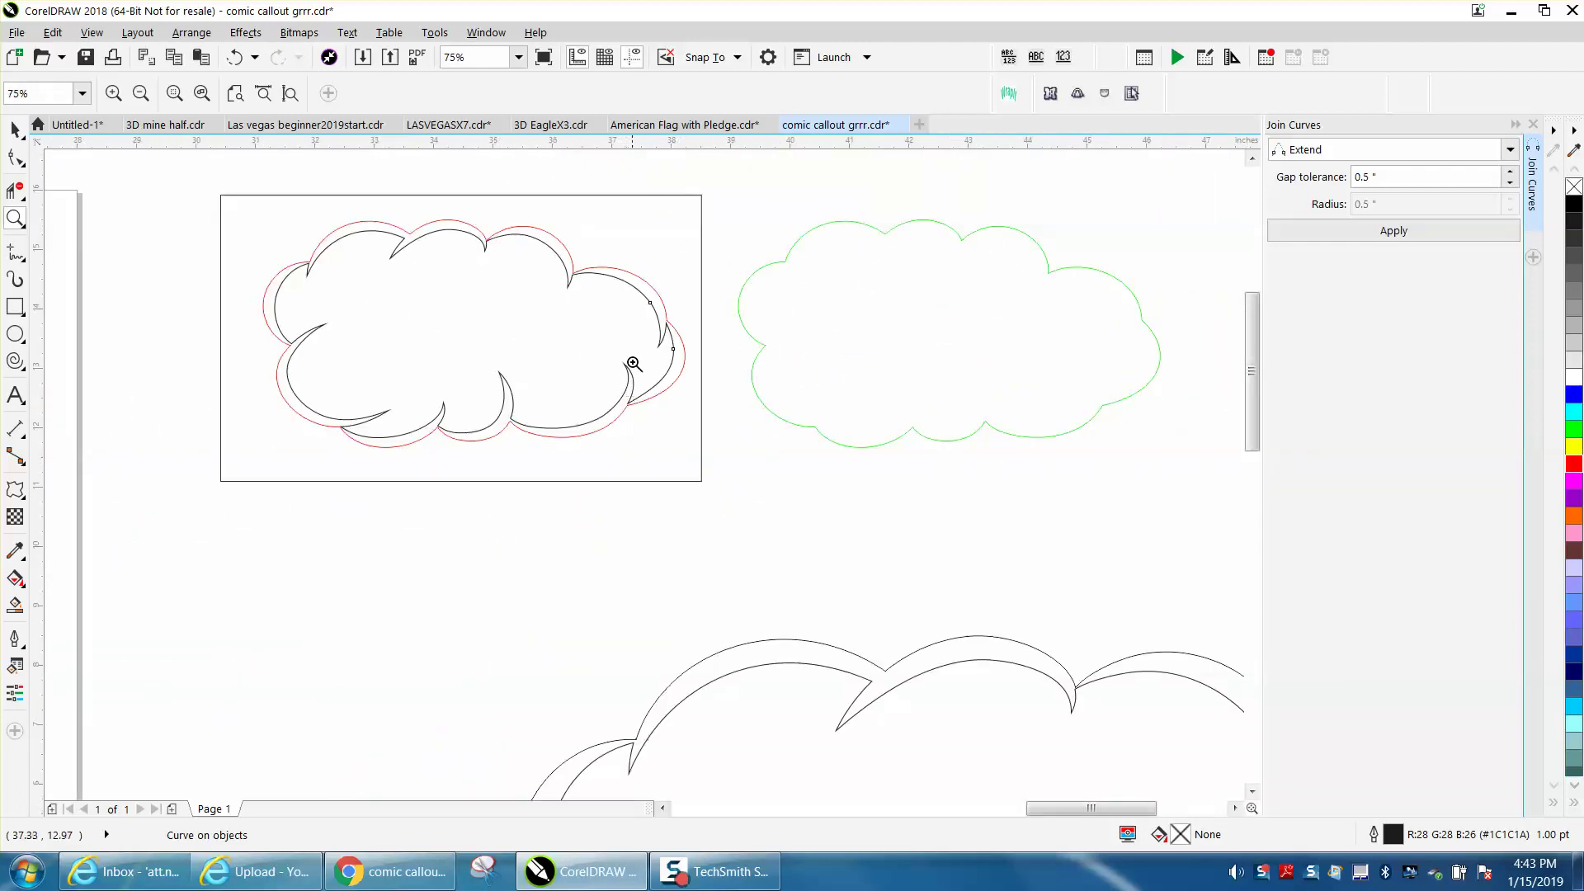
{"action": "left_click_drag", "start_coordinate": [642, 311], "coordinate": [733, 367]}
{"action": "scroll", "coordinate": [732, 366], "scroll_direction": "down", "scroll_amount": 4}
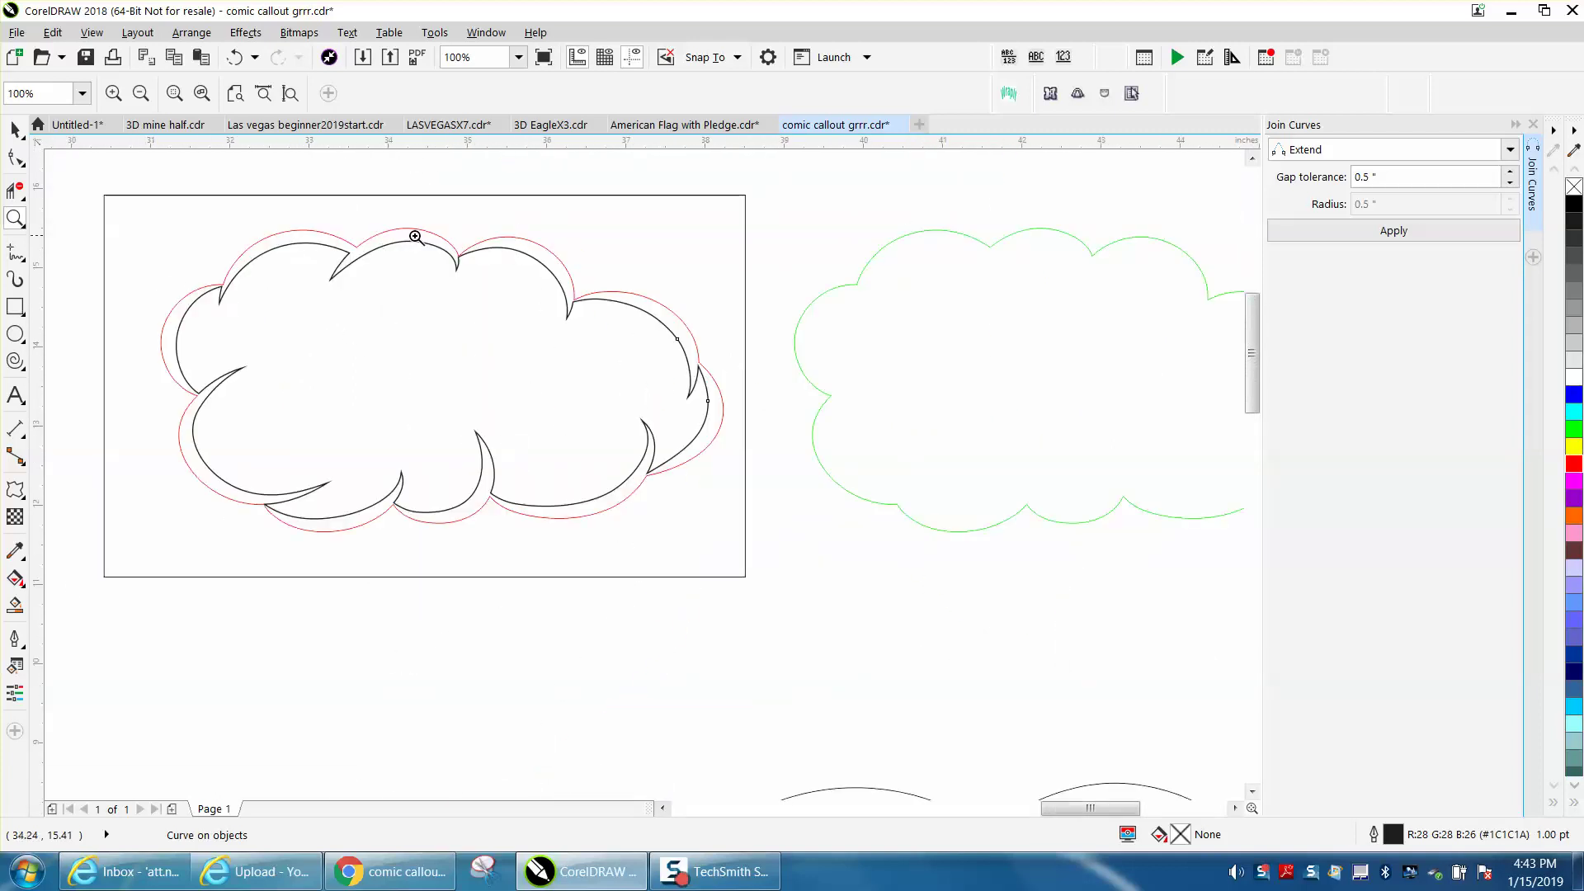
- Delete surplus nodes from the red outline on both sides of the notch between the second and third top lobes
{"action": "left_click_drag", "start_coordinate": [502, 281], "coordinate": [503, 281]}
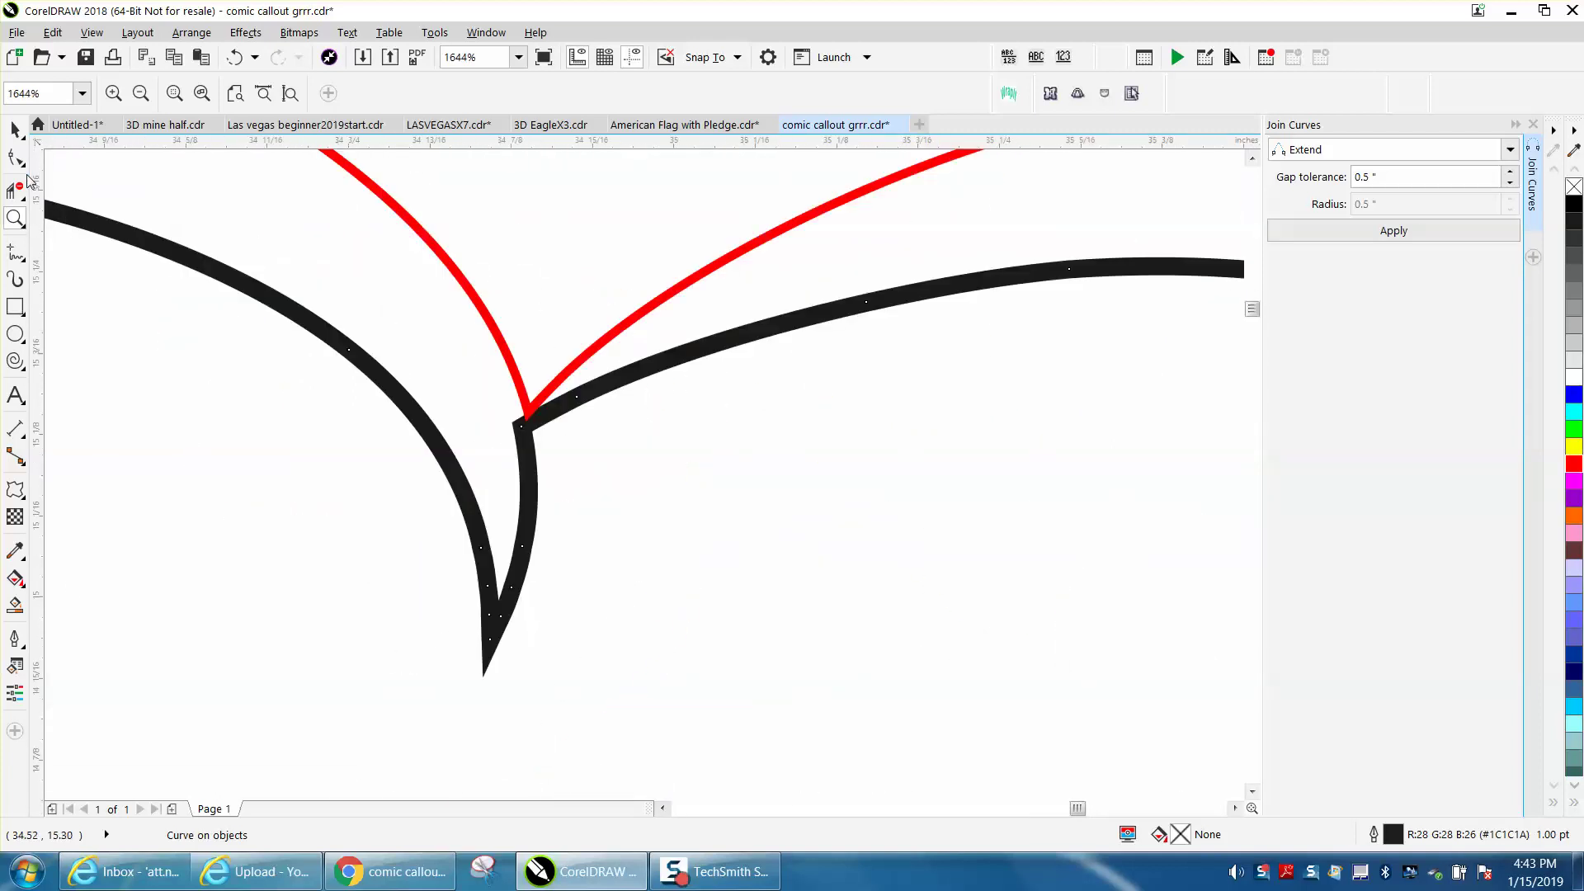
{"action": "left_click", "coordinate": [15, 156]}
{"action": "left_click", "coordinate": [533, 414]}
{"action": "left_click", "coordinate": [528, 412]}
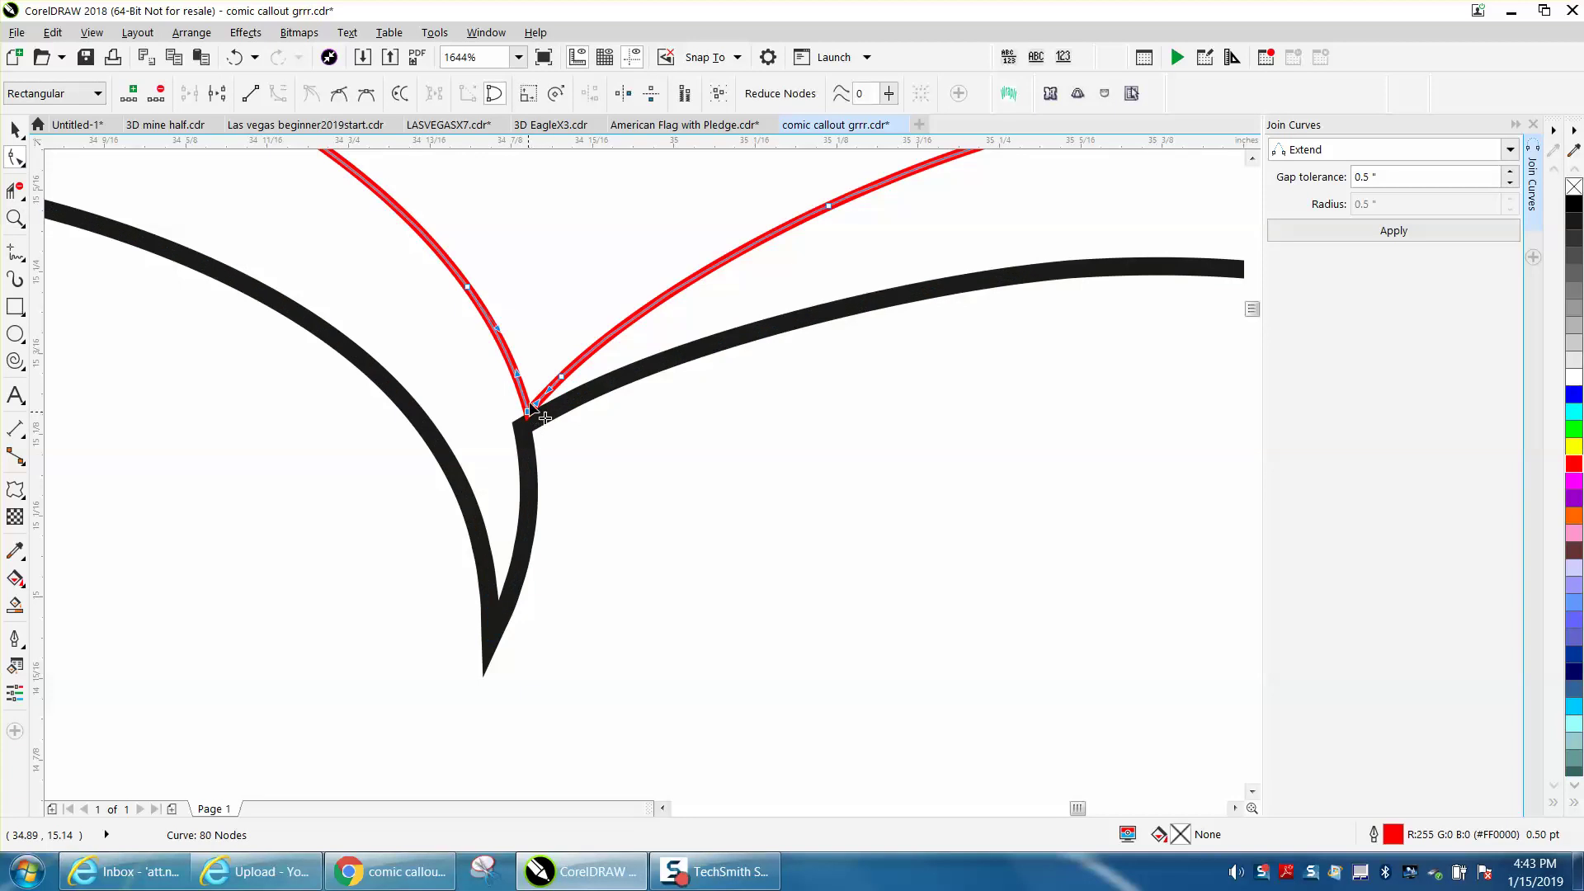
{"action": "left_click_drag", "start_coordinate": [443, 283], "coordinate": [534, 371]}
{"action": "scroll", "coordinate": [584, 444], "scroll_direction": "down", "scroll_amount": 3}
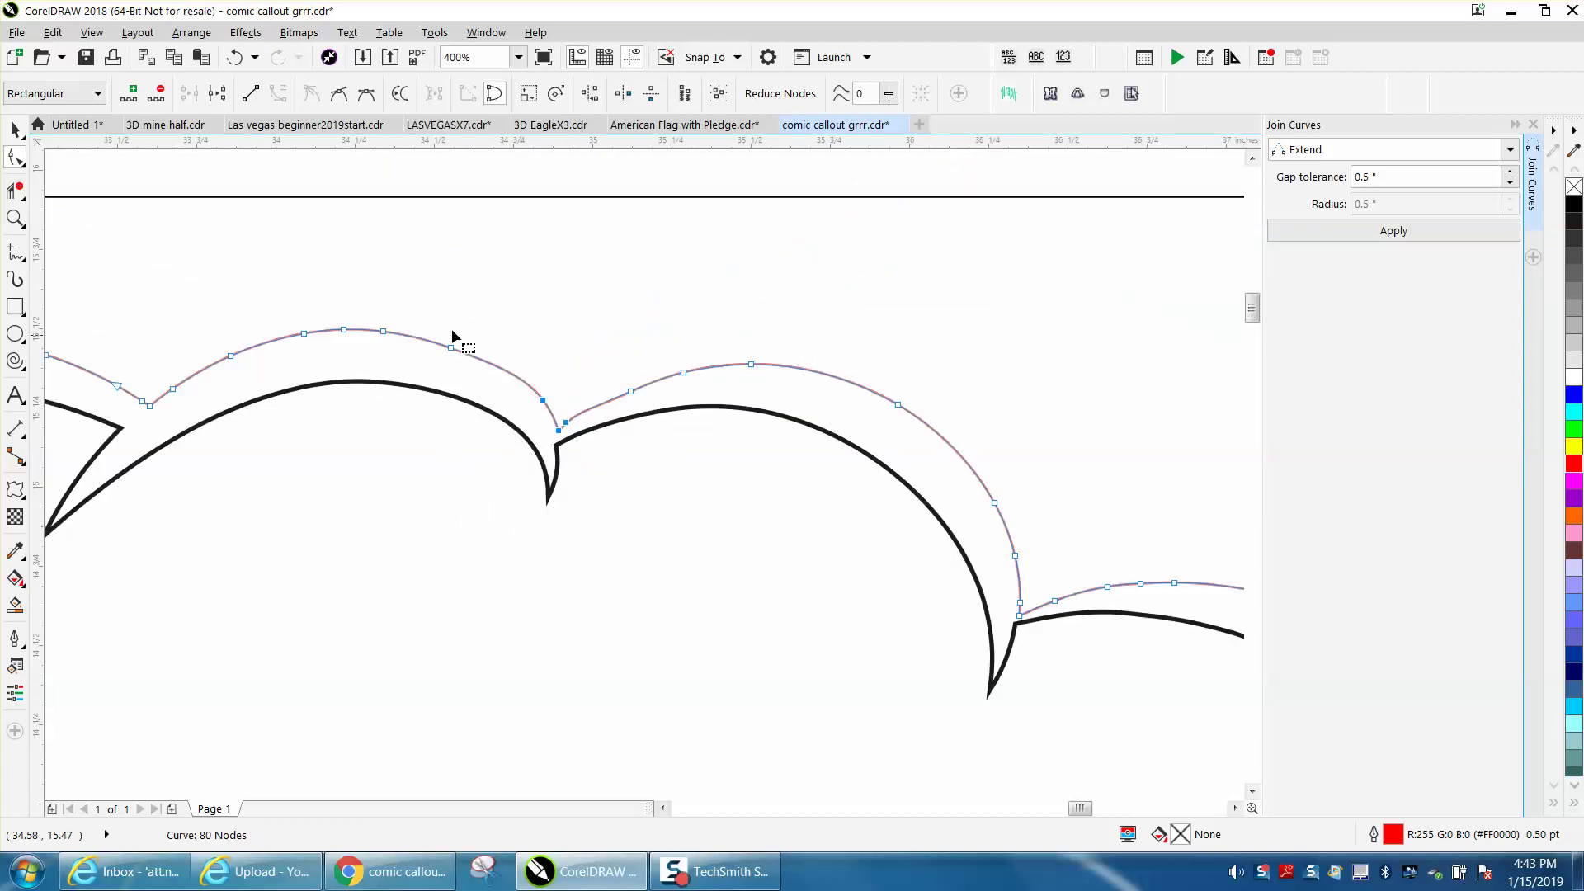
{"action": "left_click_drag", "start_coordinate": [453, 371], "coordinate": [472, 379]}
{"action": "key", "text": "Delete"}
{"action": "left_click_drag", "start_coordinate": [617, 346], "coordinate": [735, 415]}
{"action": "key", "text": "Delete"}
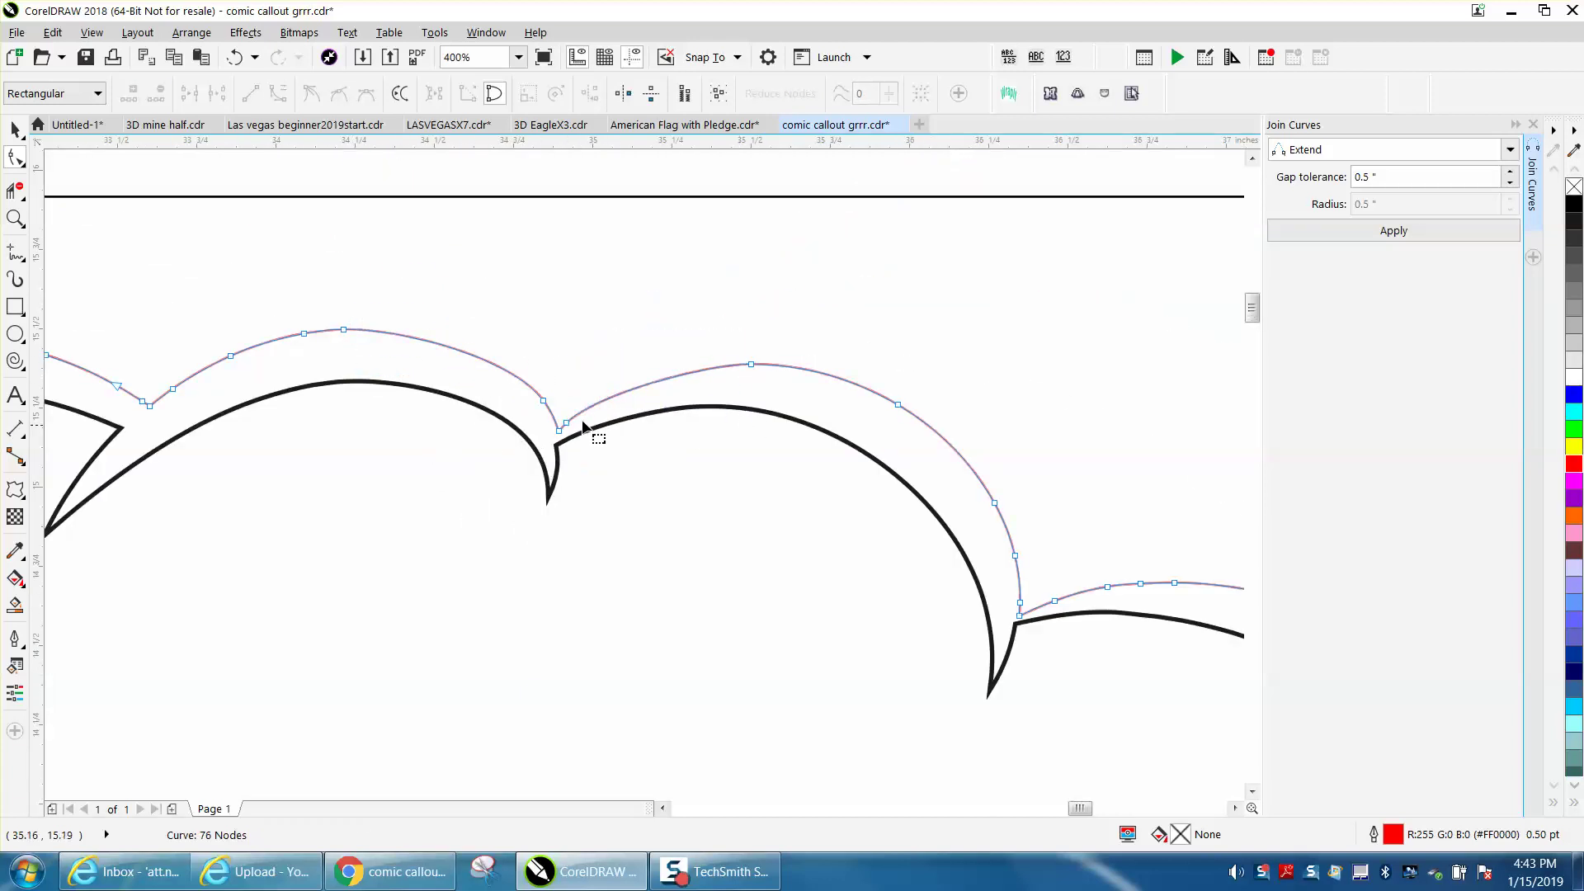
- Delete the red outline's extra node just right of that notch and the two nodes at the second lobe's crest
{"action": "left_click", "coordinate": [567, 424]}
{"action": "key", "text": "Delete"}
{"action": "left_click_drag", "start_coordinate": [363, 311], "coordinate": [239, 364]}
{"action": "key", "text": "Delete"}
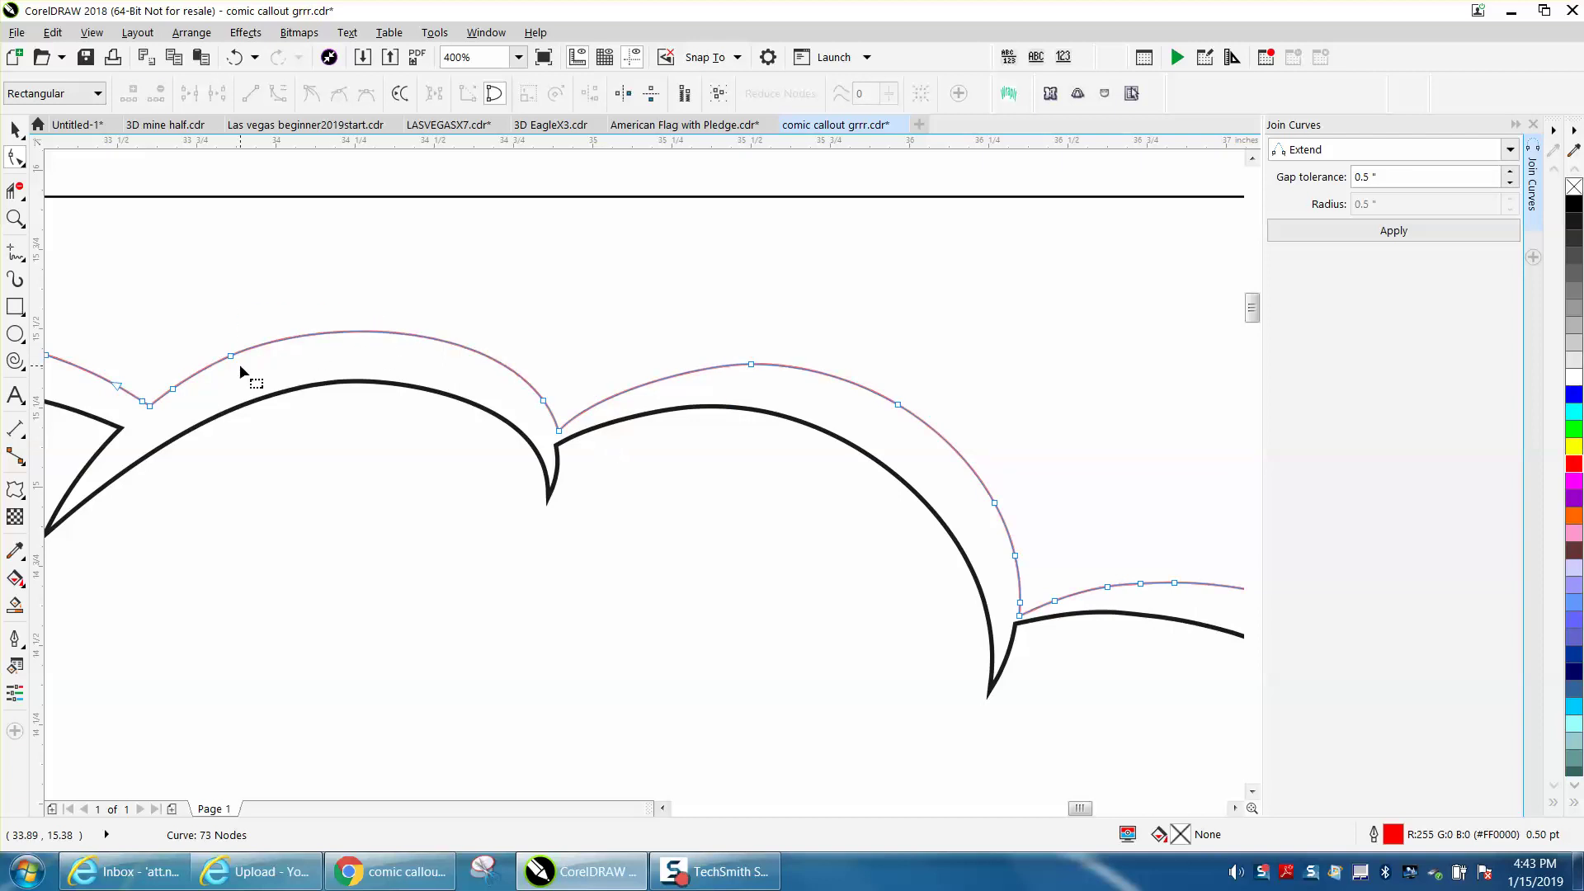
- Smart Fill the band between the black and red cloud outlines with black and no outline
{"action": "scroll", "coordinate": [276, 422], "scroll_direction": "down", "scroll_amount": 2}
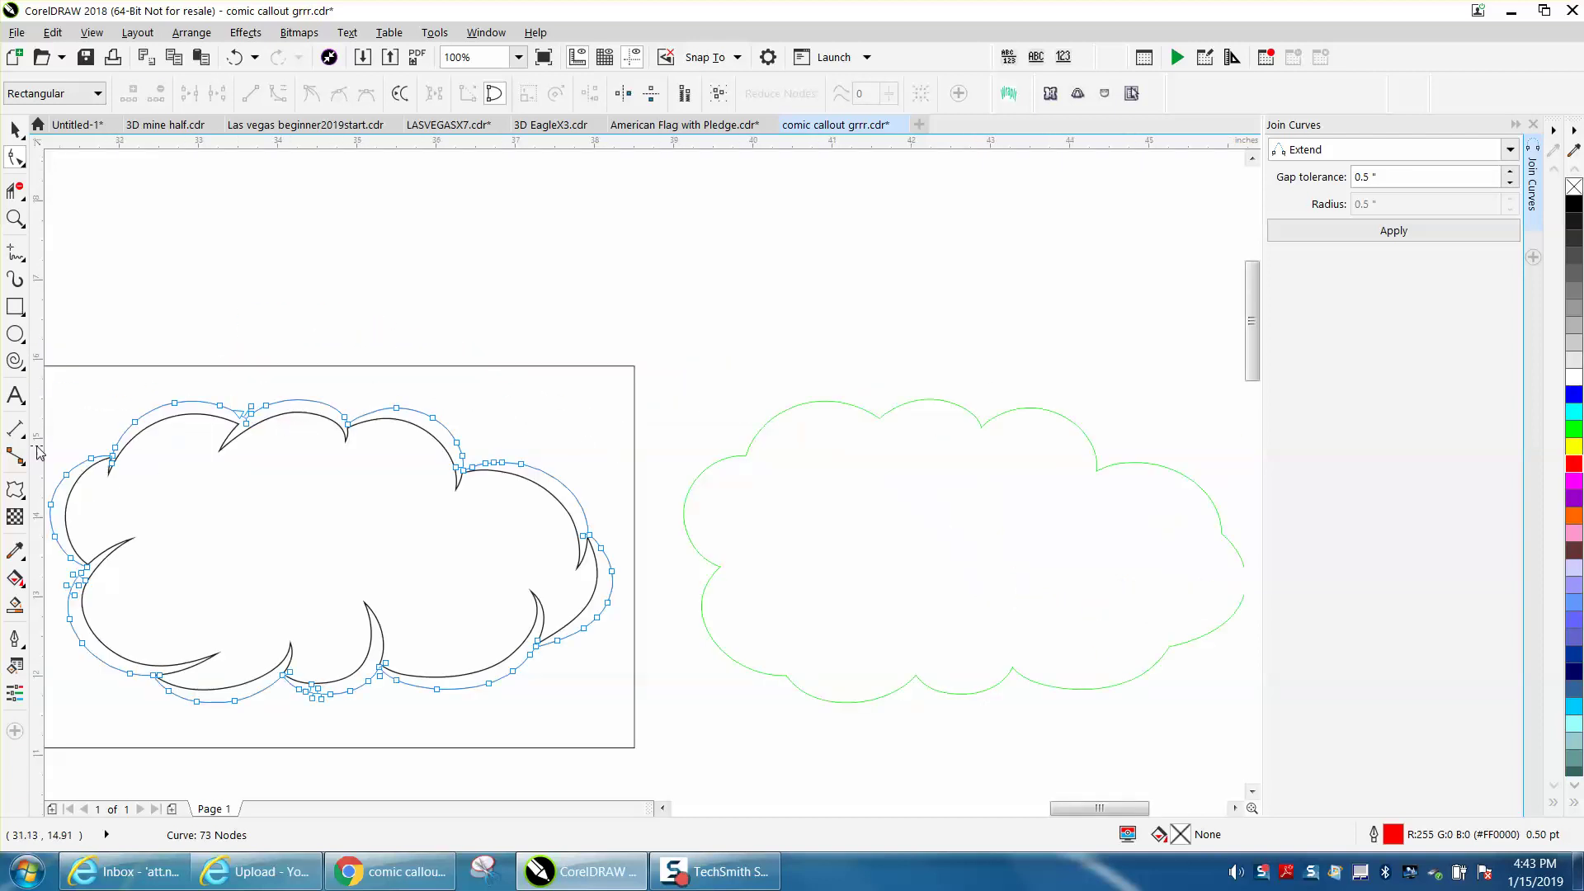
{"action": "left_click", "coordinate": [15, 130]}
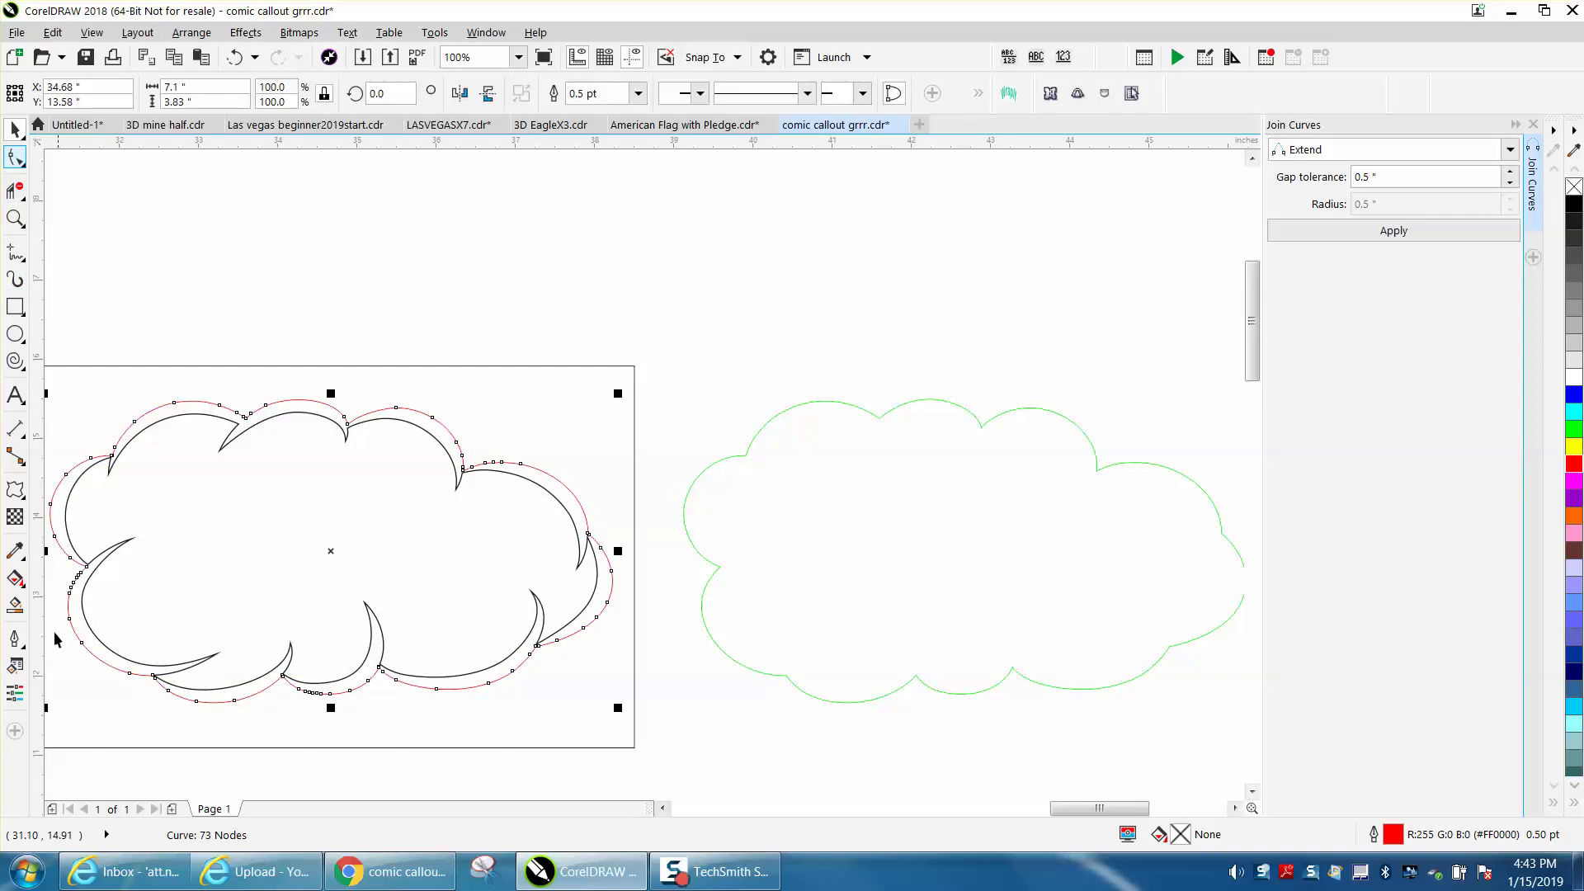
{"action": "left_click", "coordinate": [14, 604]}
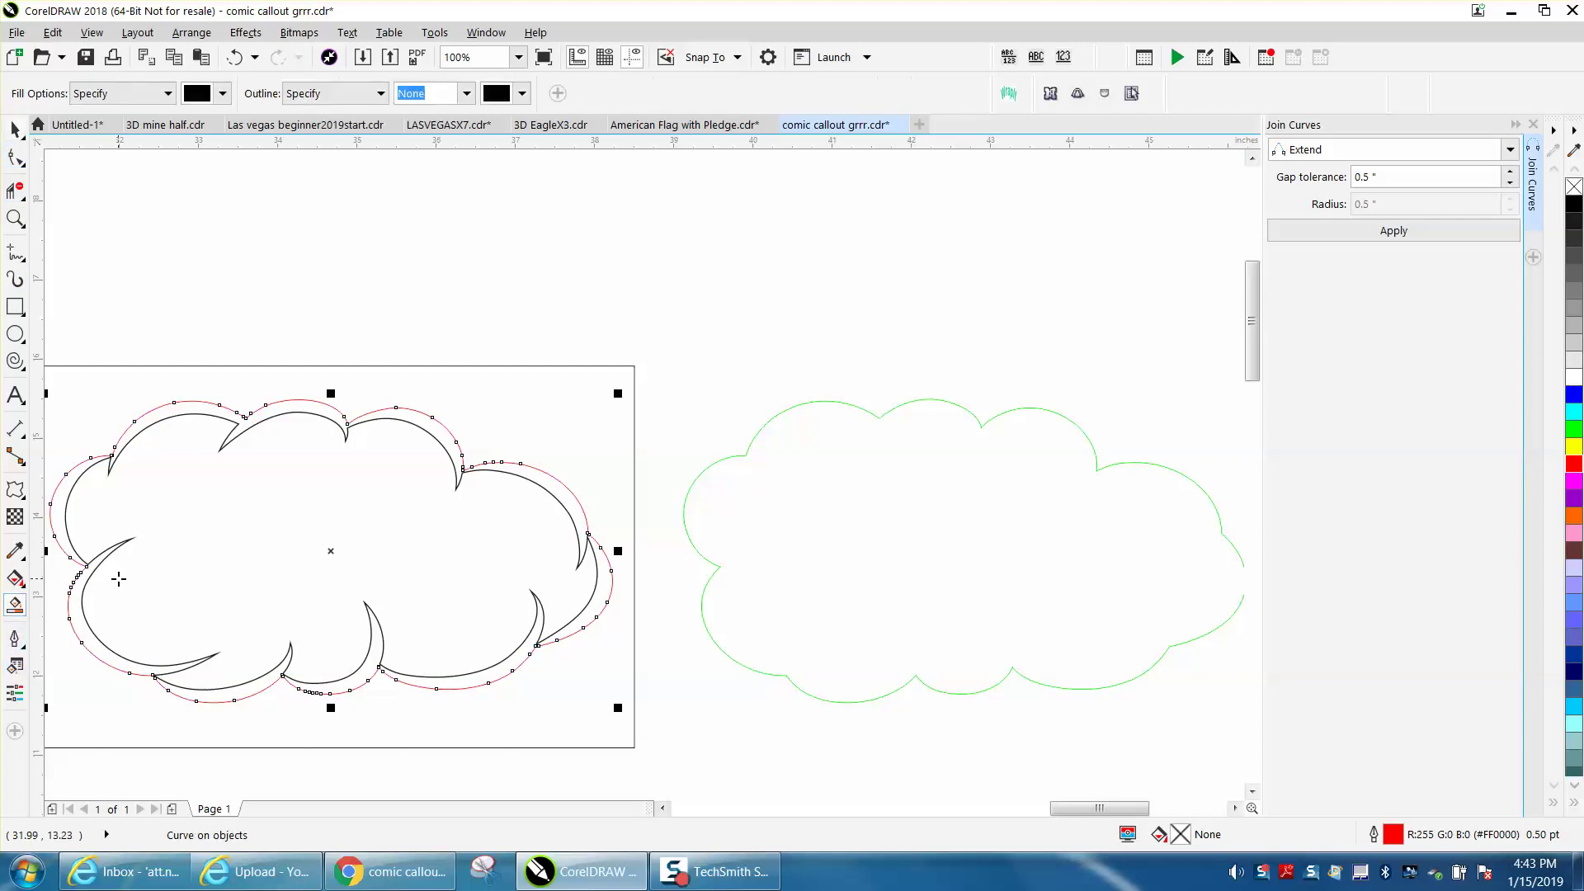
{"action": "left_click", "coordinate": [75, 604]}
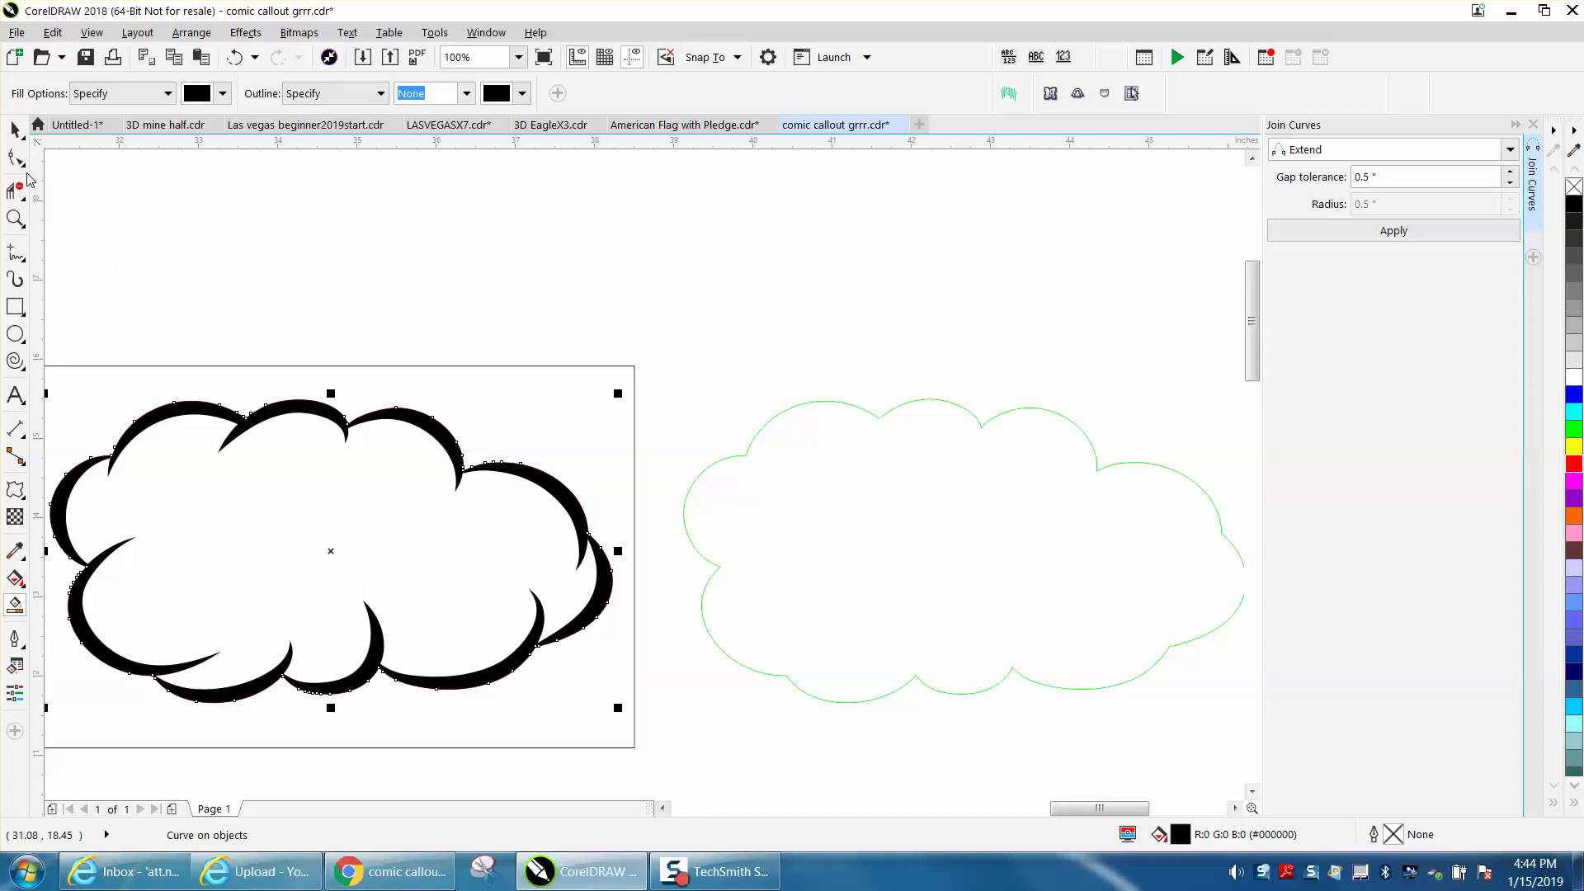
{"action": "left_click", "coordinate": [15, 218]}
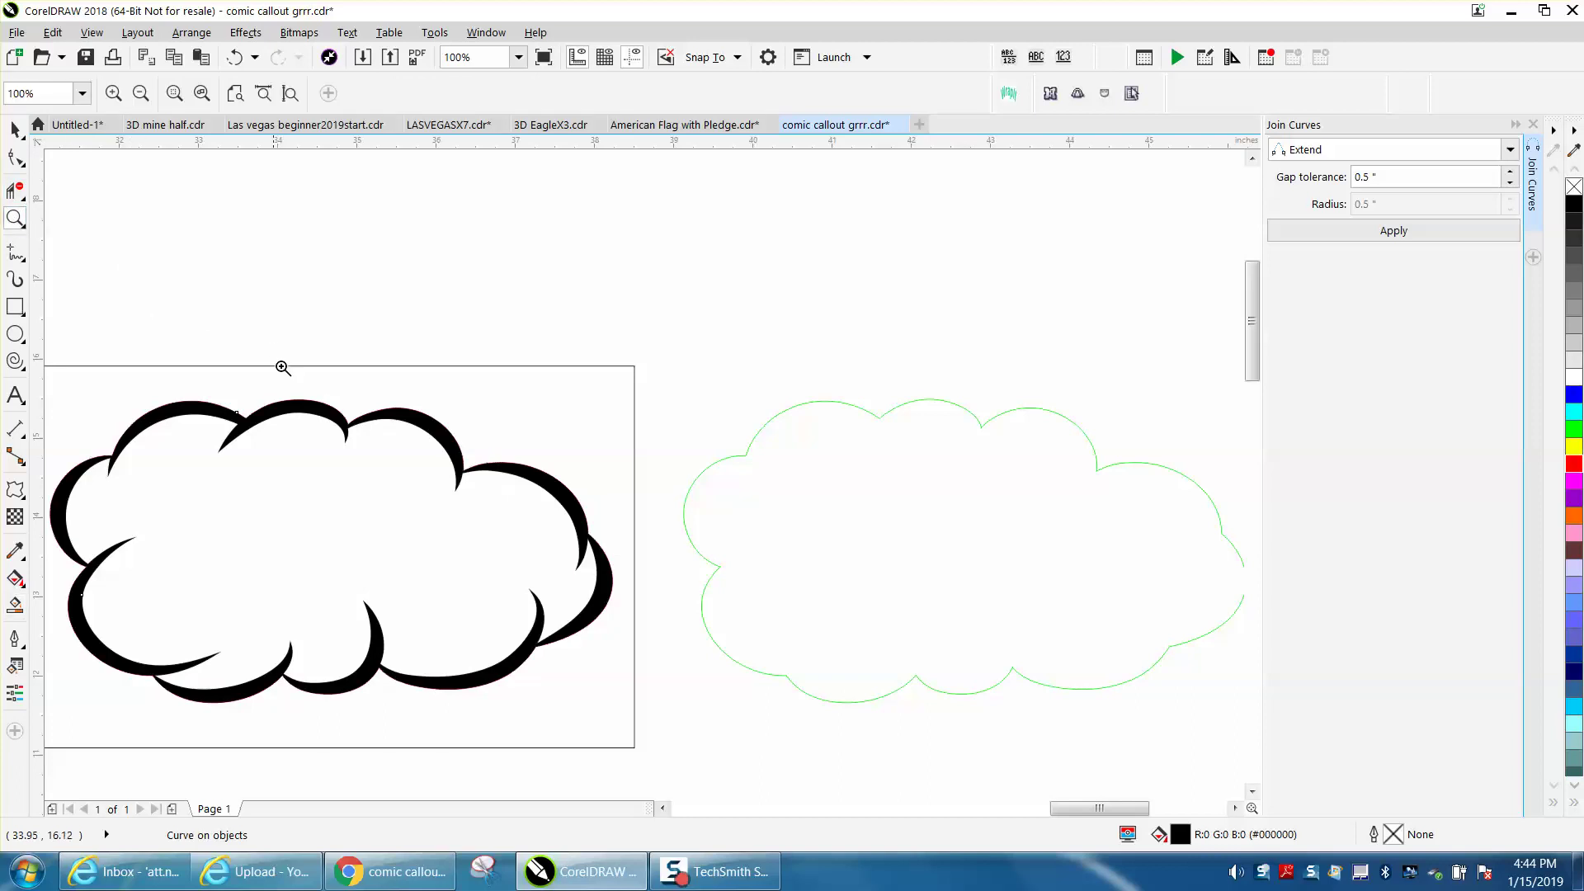
{"action": "right_click", "coordinate": [449, 435]}
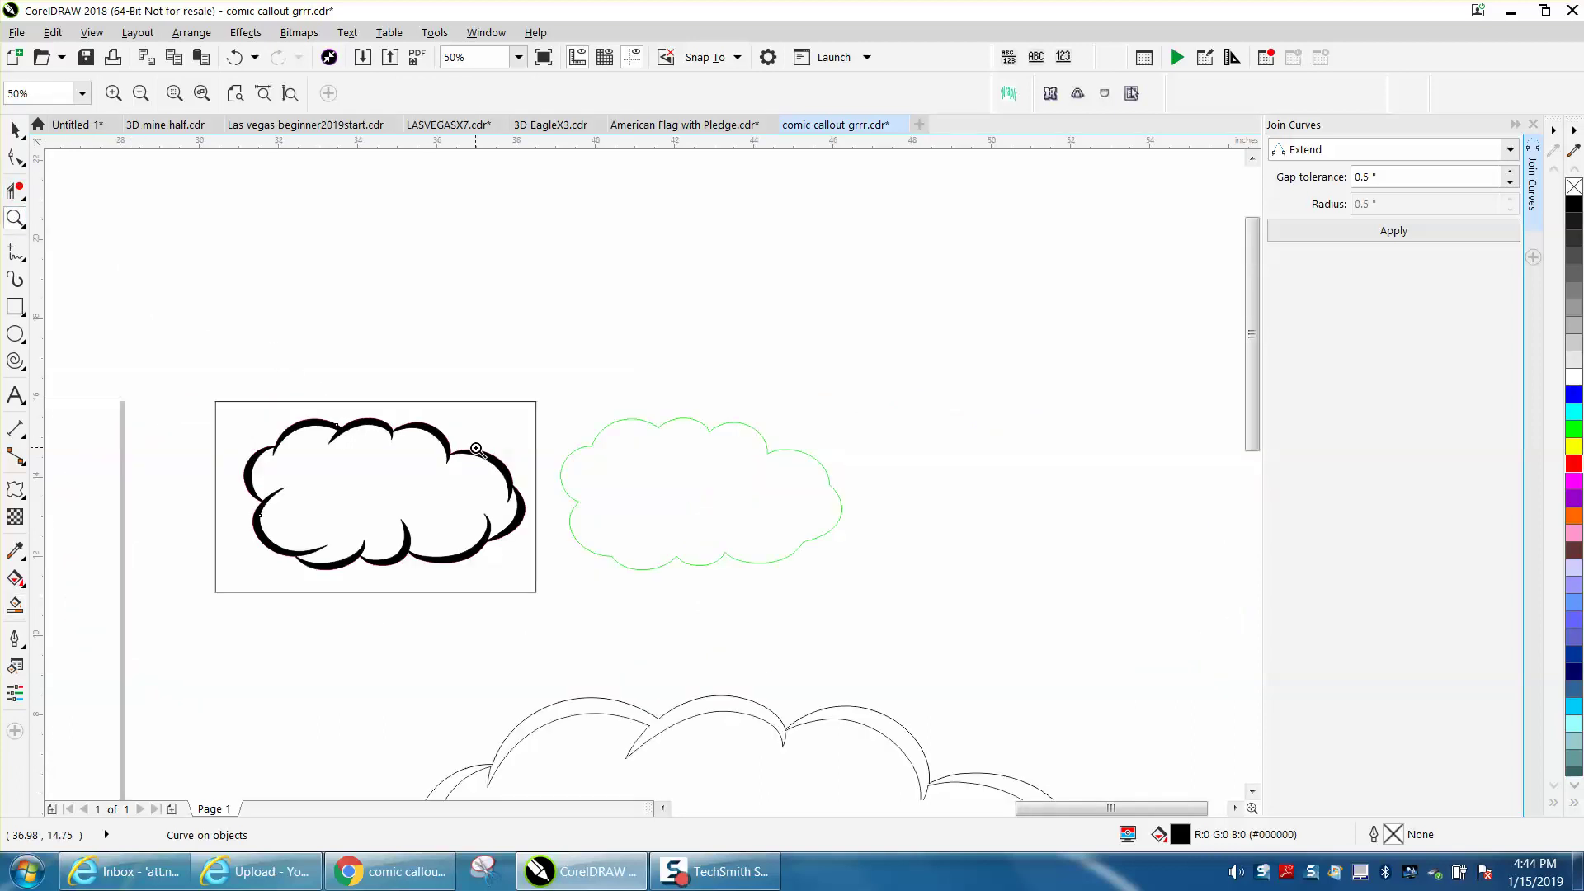